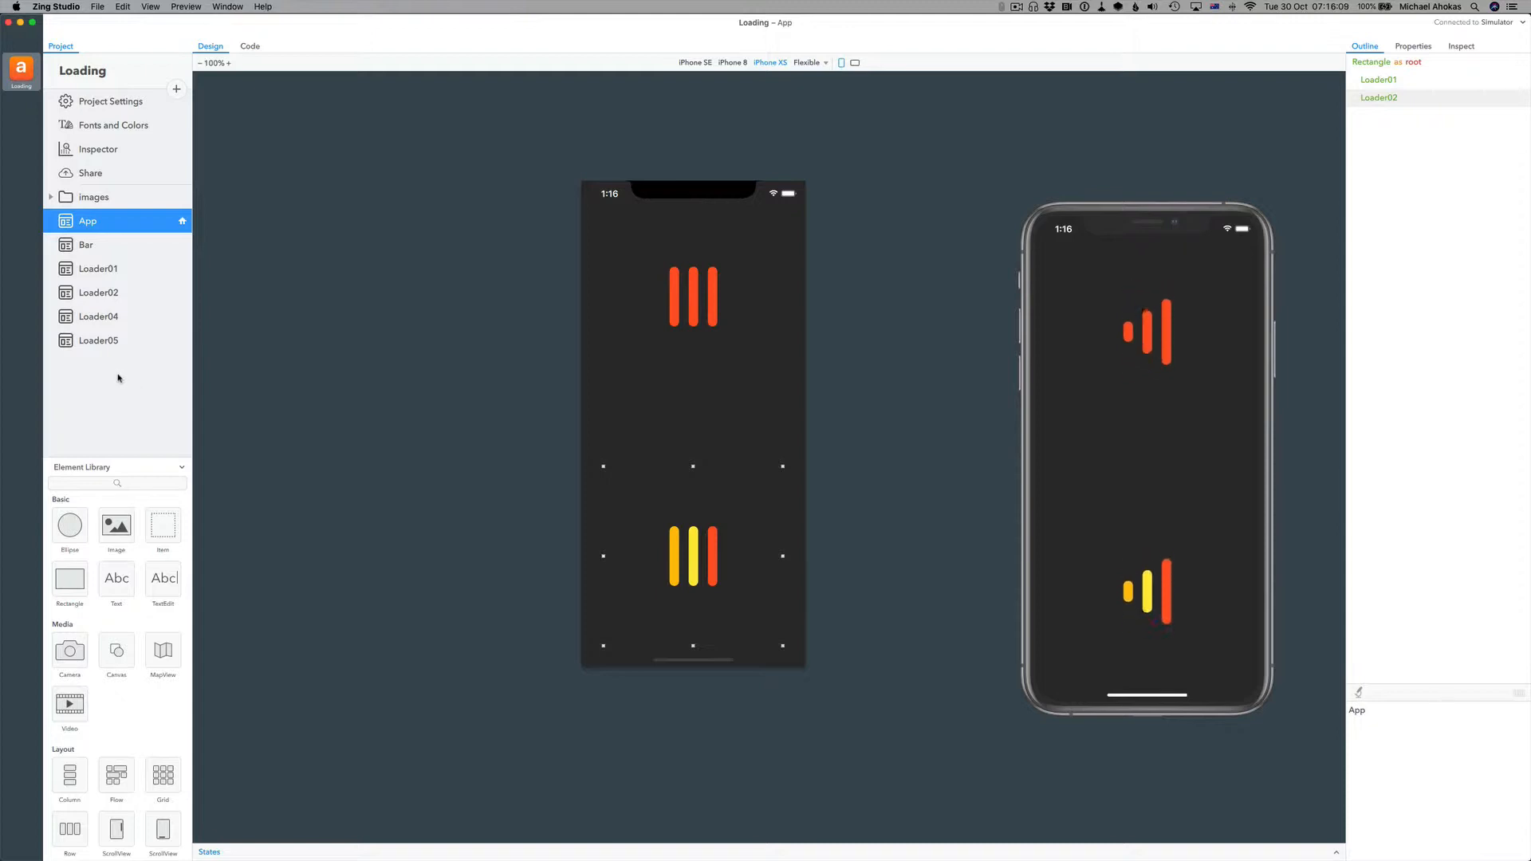
- Rename the project from its heading as Components
double_click(81, 72)
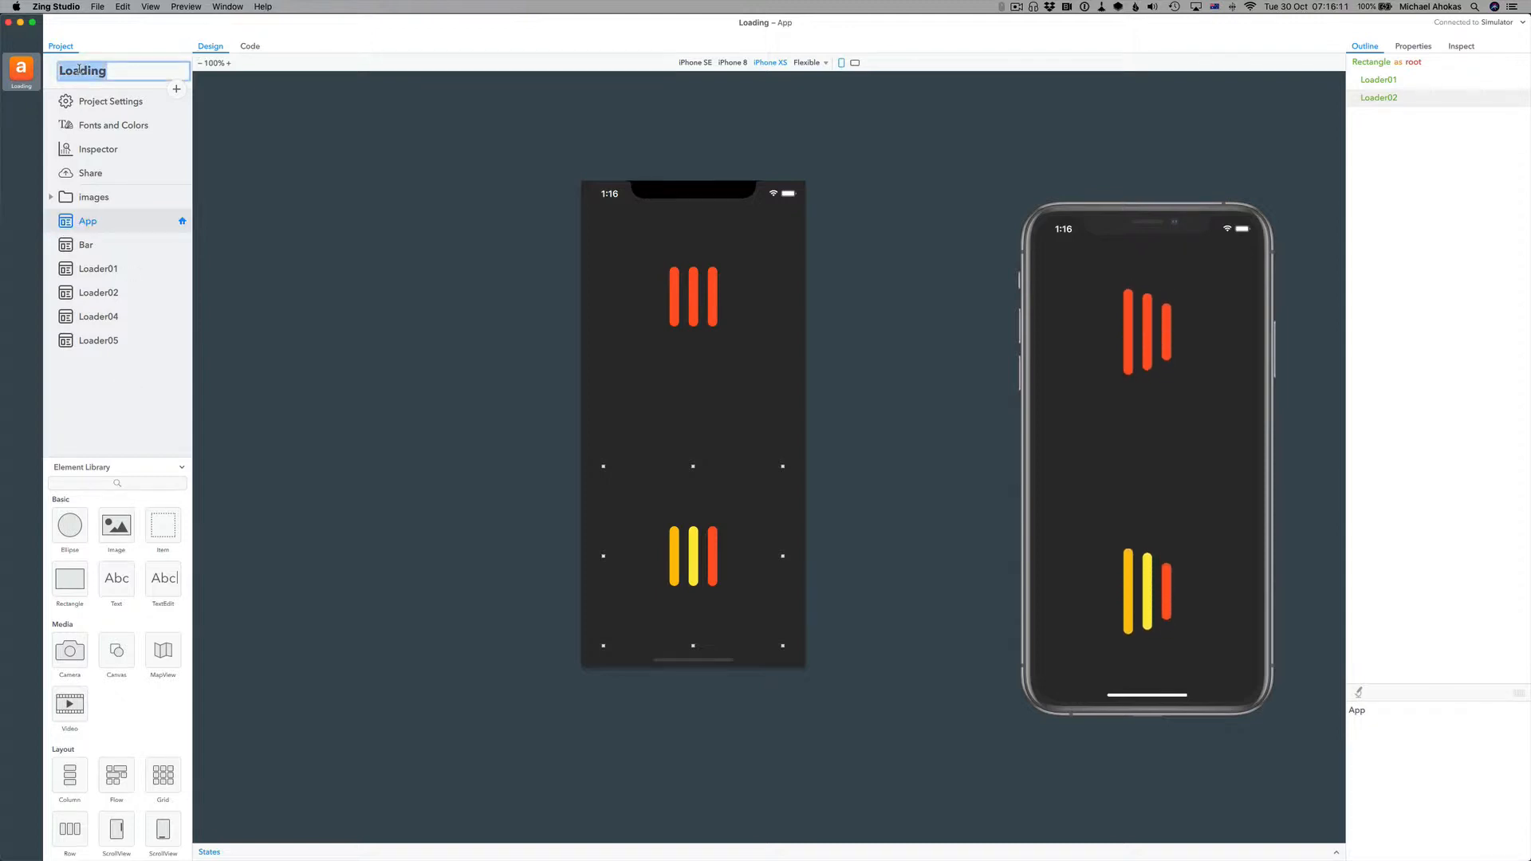
text(Compoen)
key(BackSpace)
key(BackSpace)
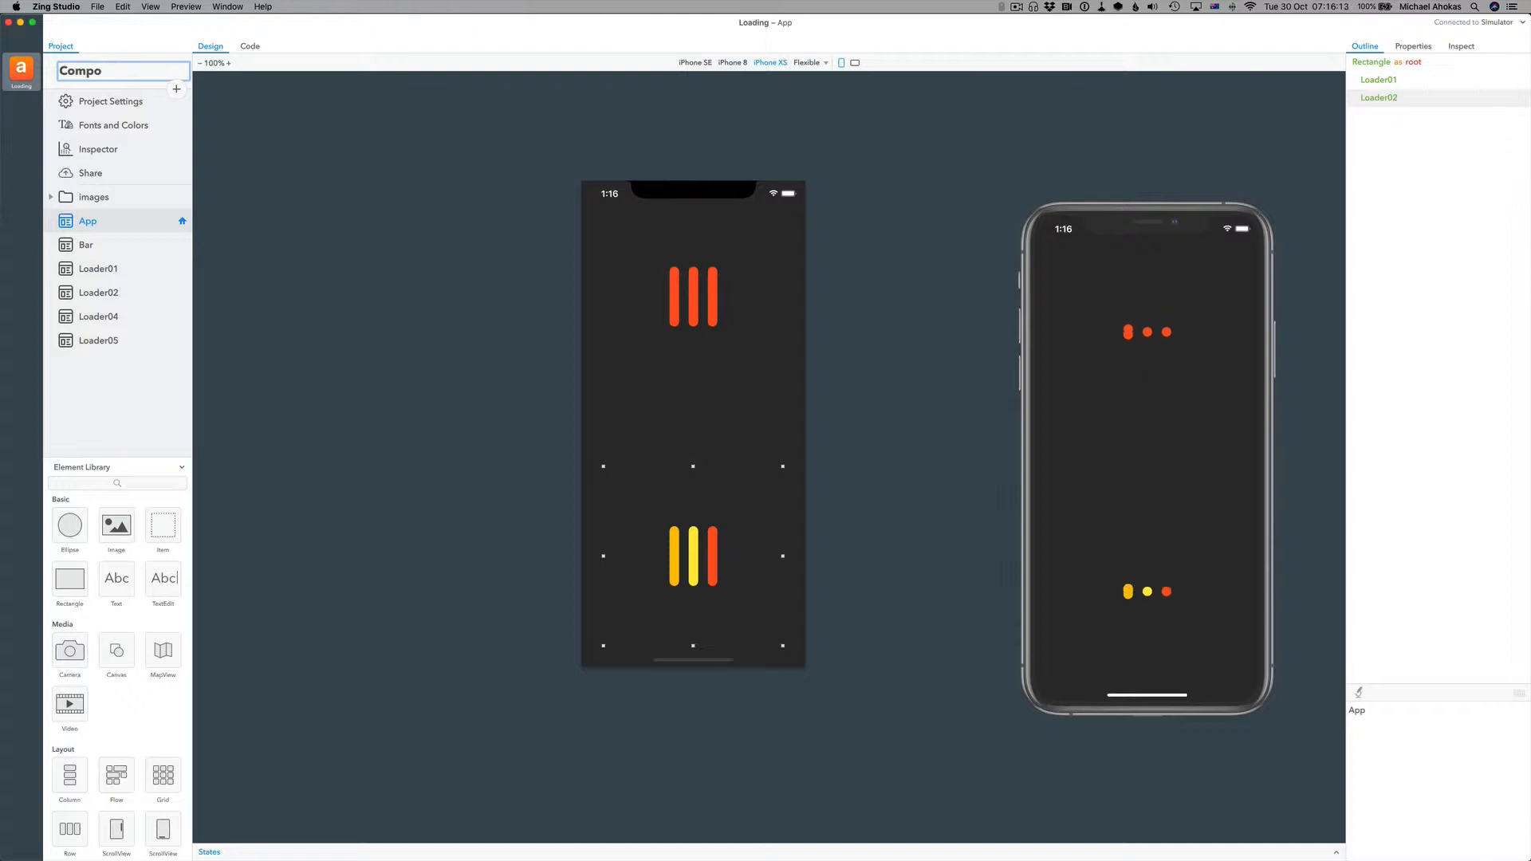
text(nents)
key(Return)
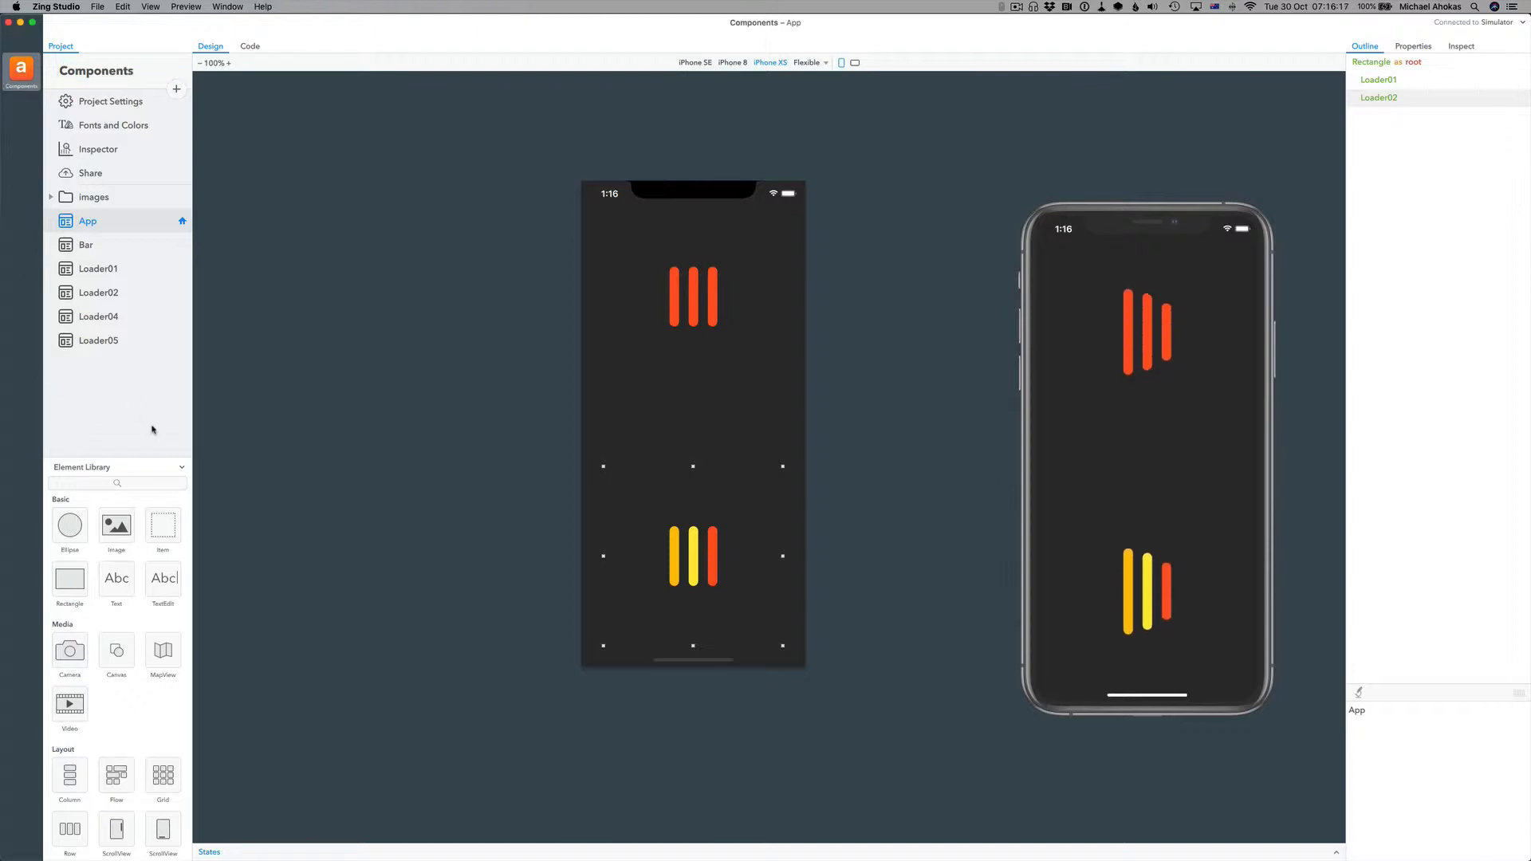
- Create a new element in the project and name it Button
right_click(108, 377)
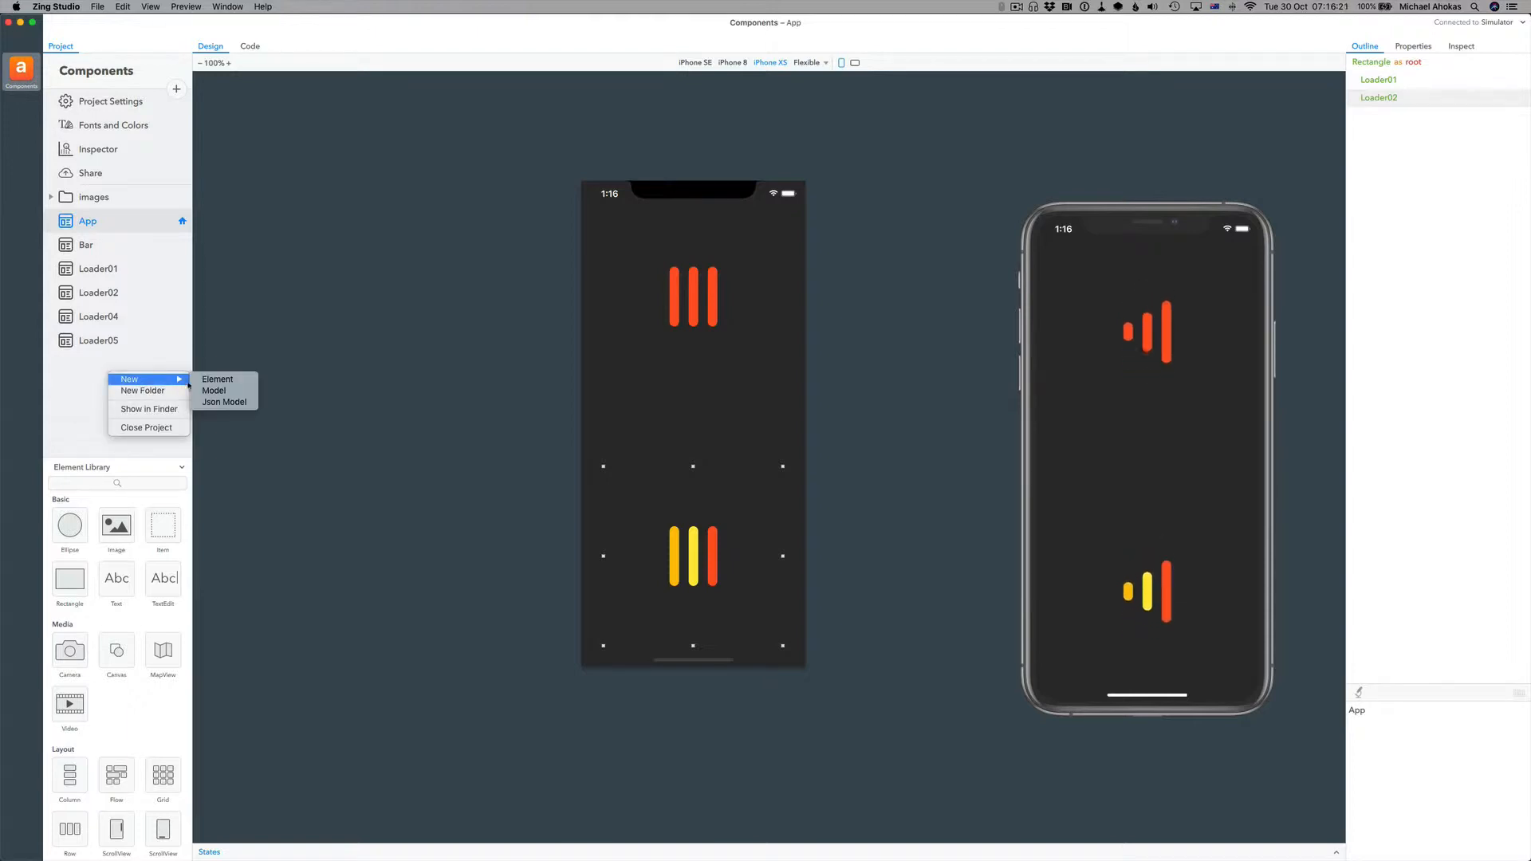
click(214, 380)
text(Button)
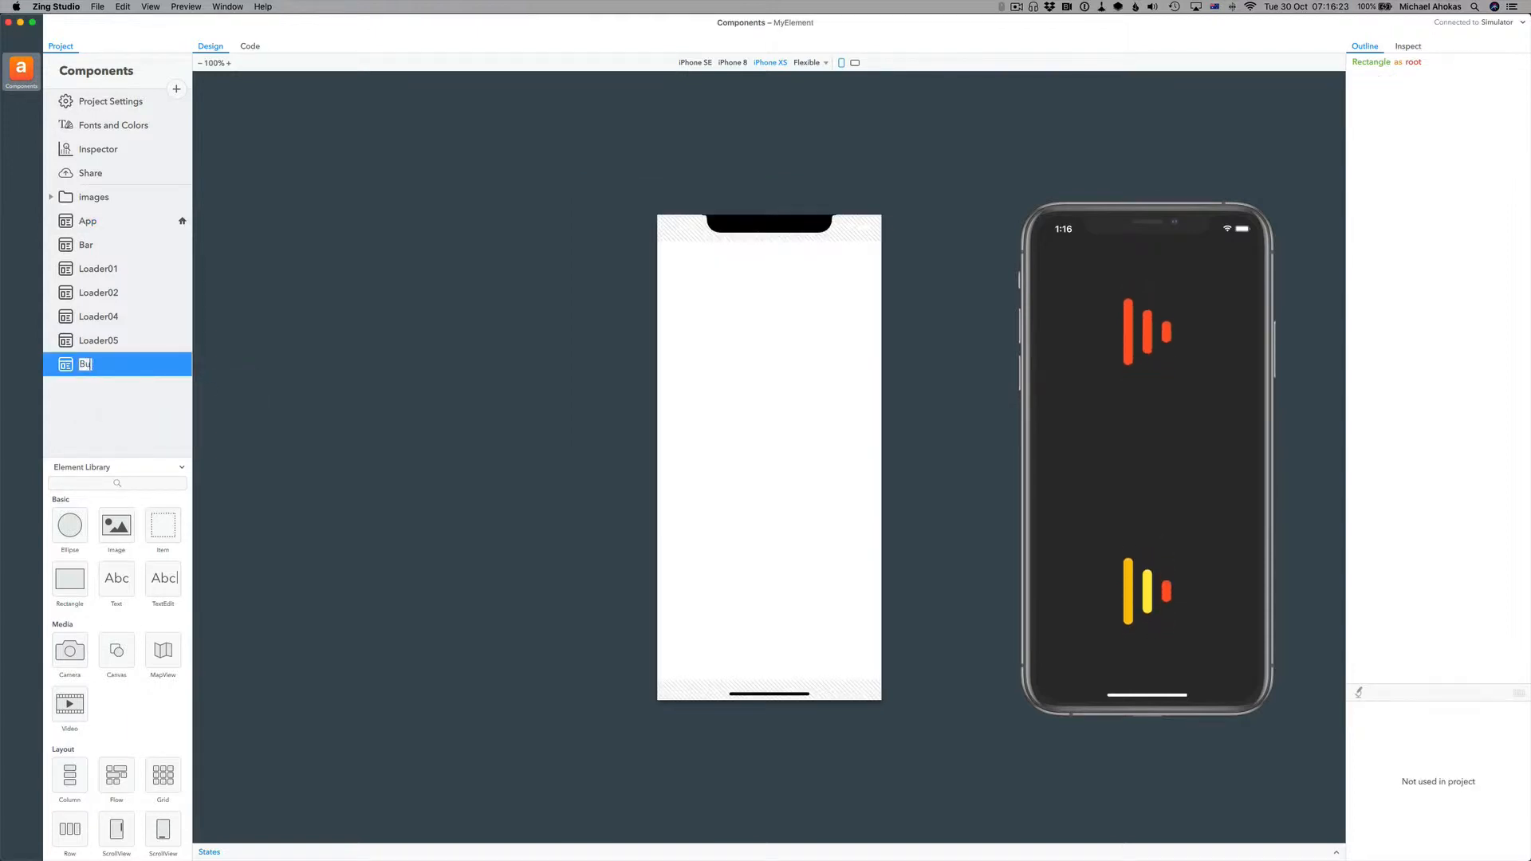
key(Return)
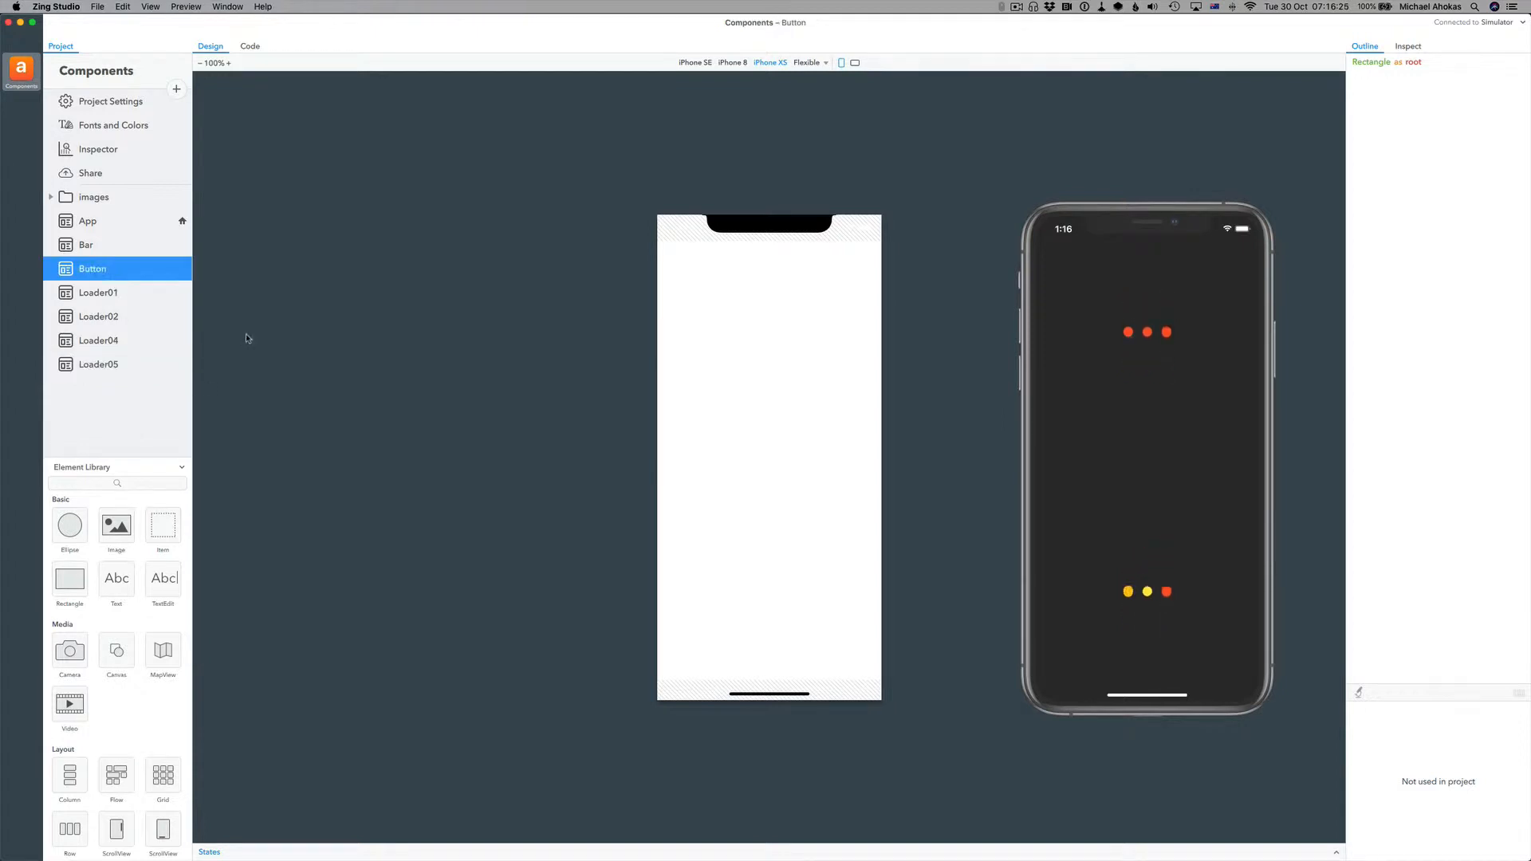
- Set the Button's root rectangle to a width of 200 and a height of 48
click(839, 316)
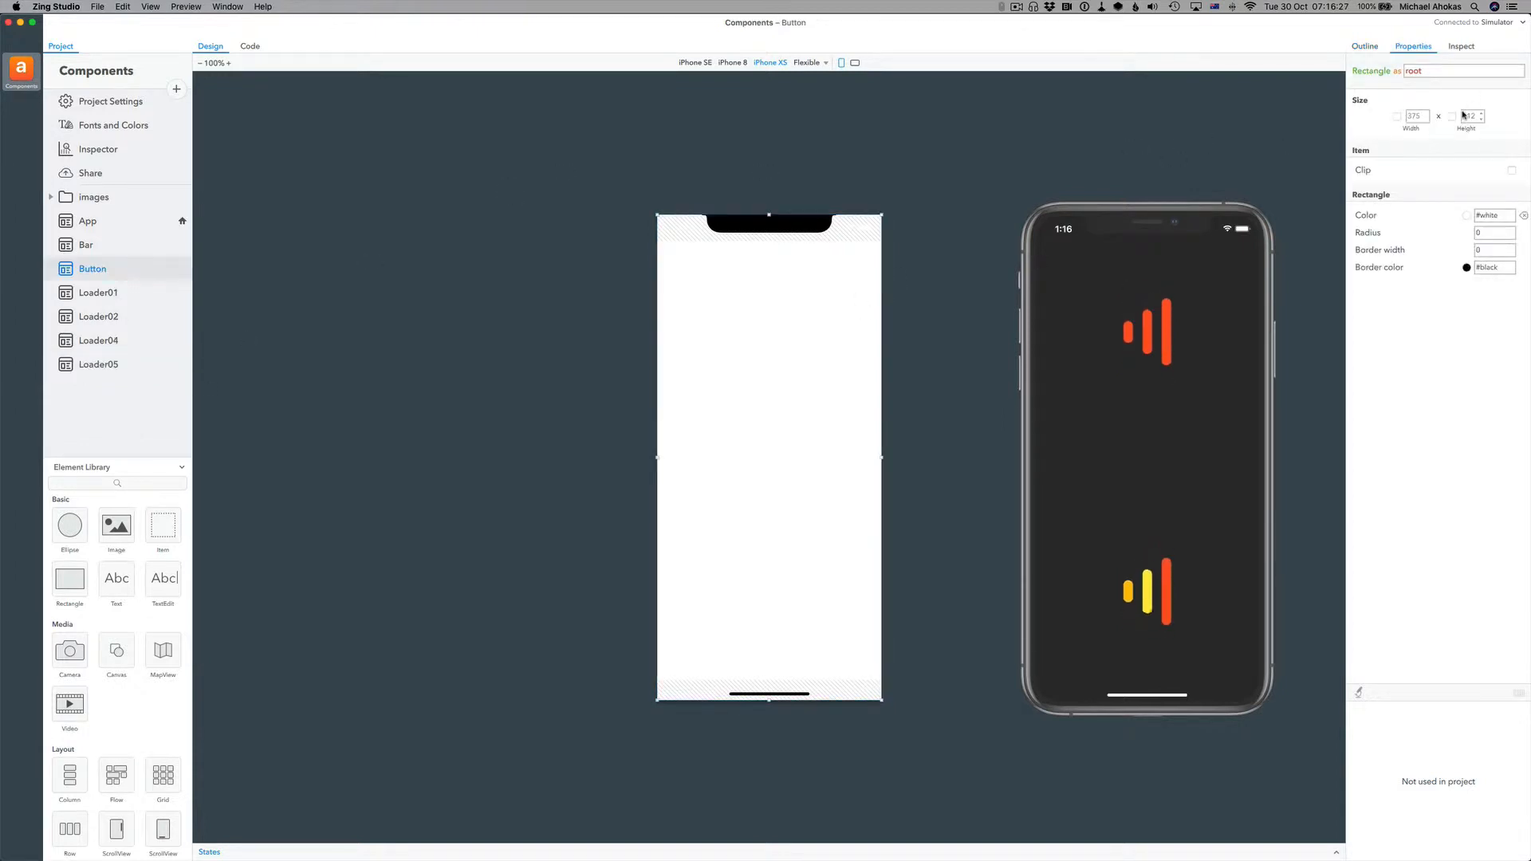
click(1417, 116)
text(200)
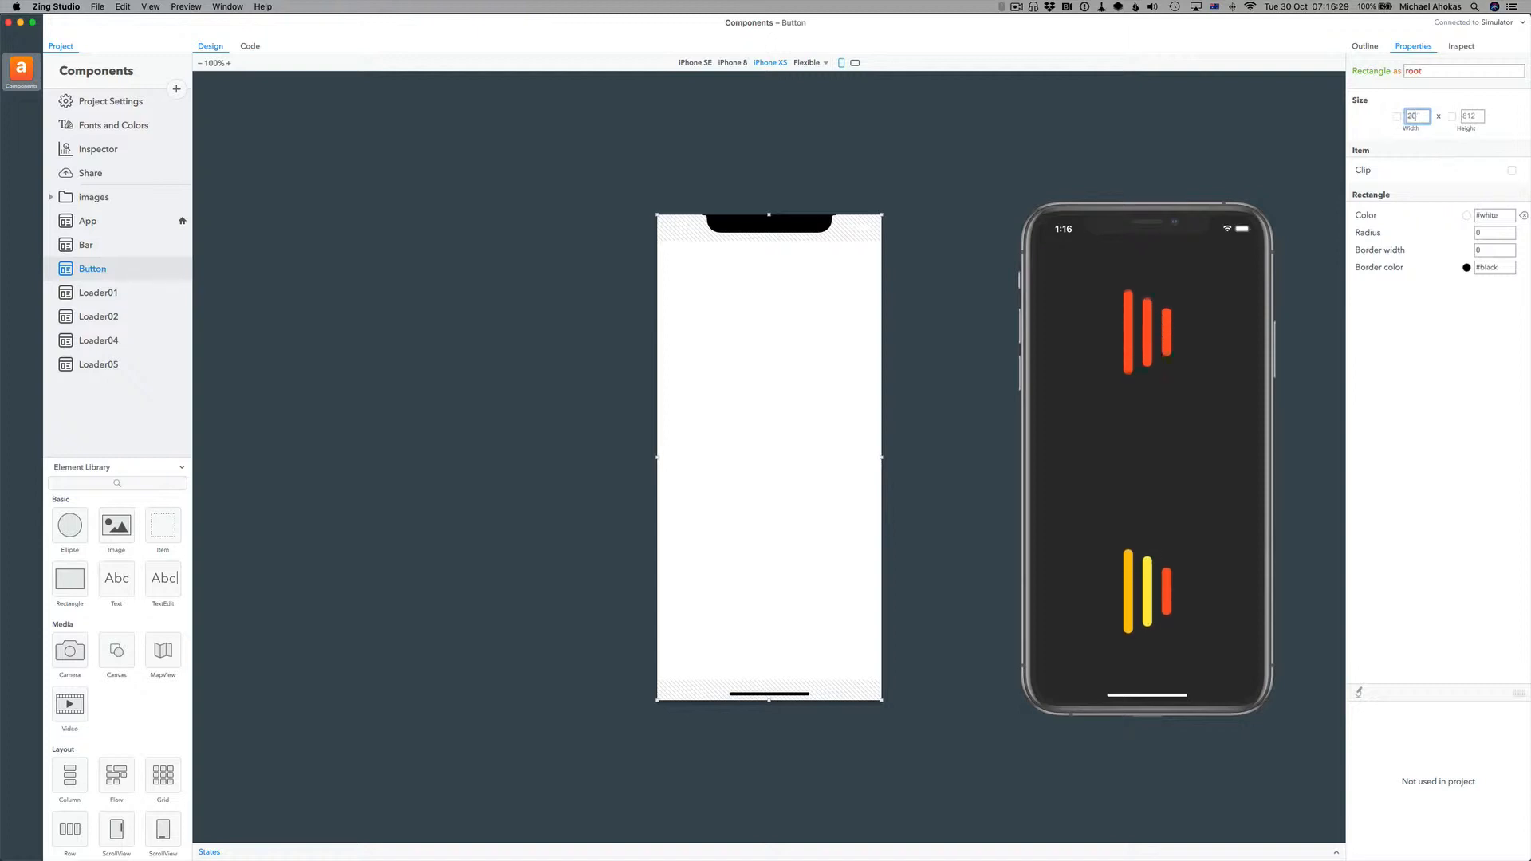
key(Tab)
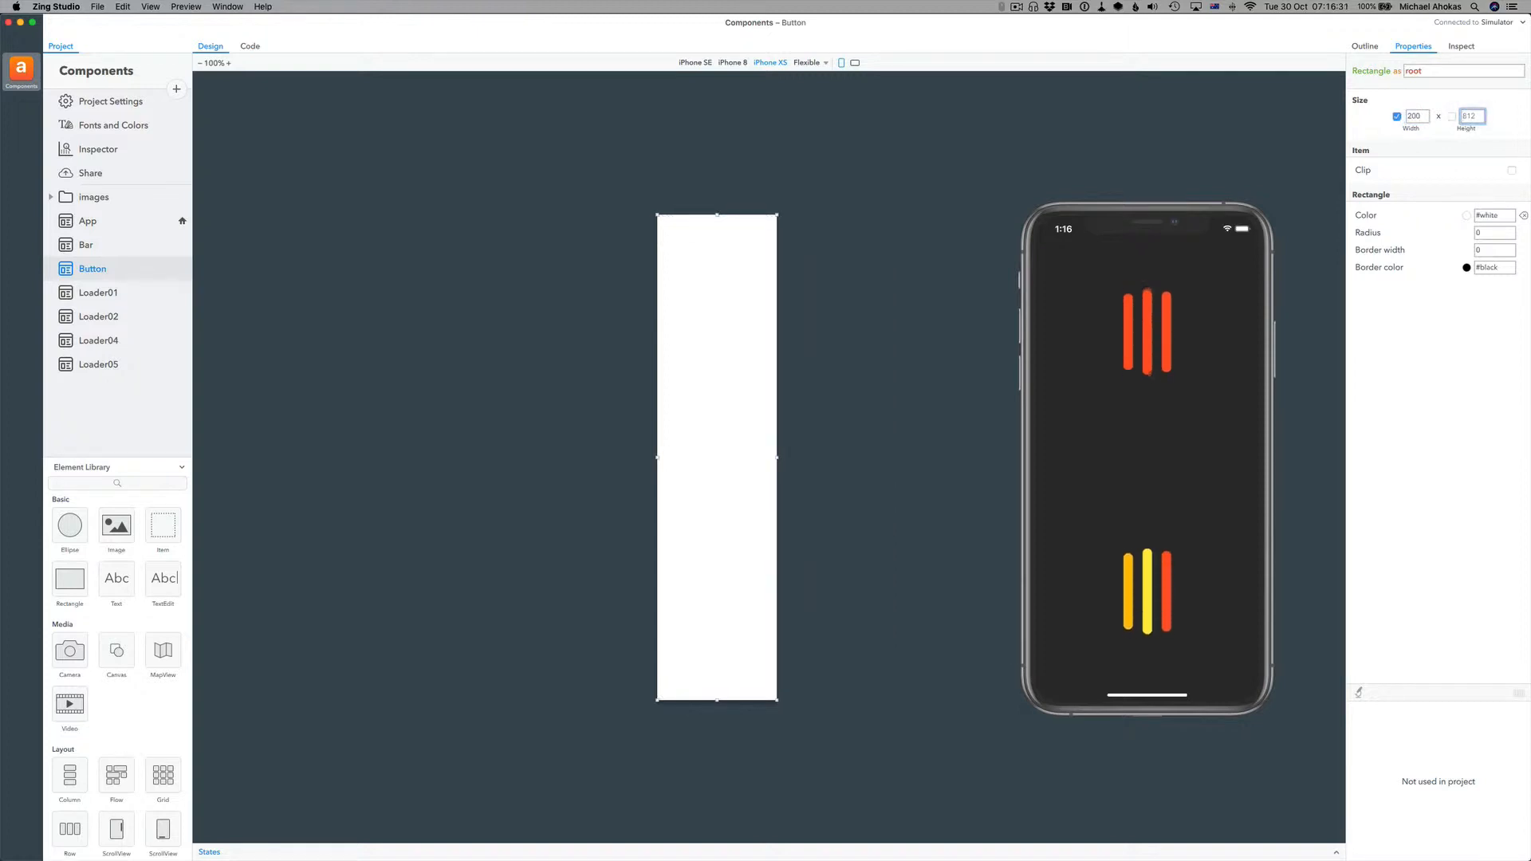
text(48)
key(Return)
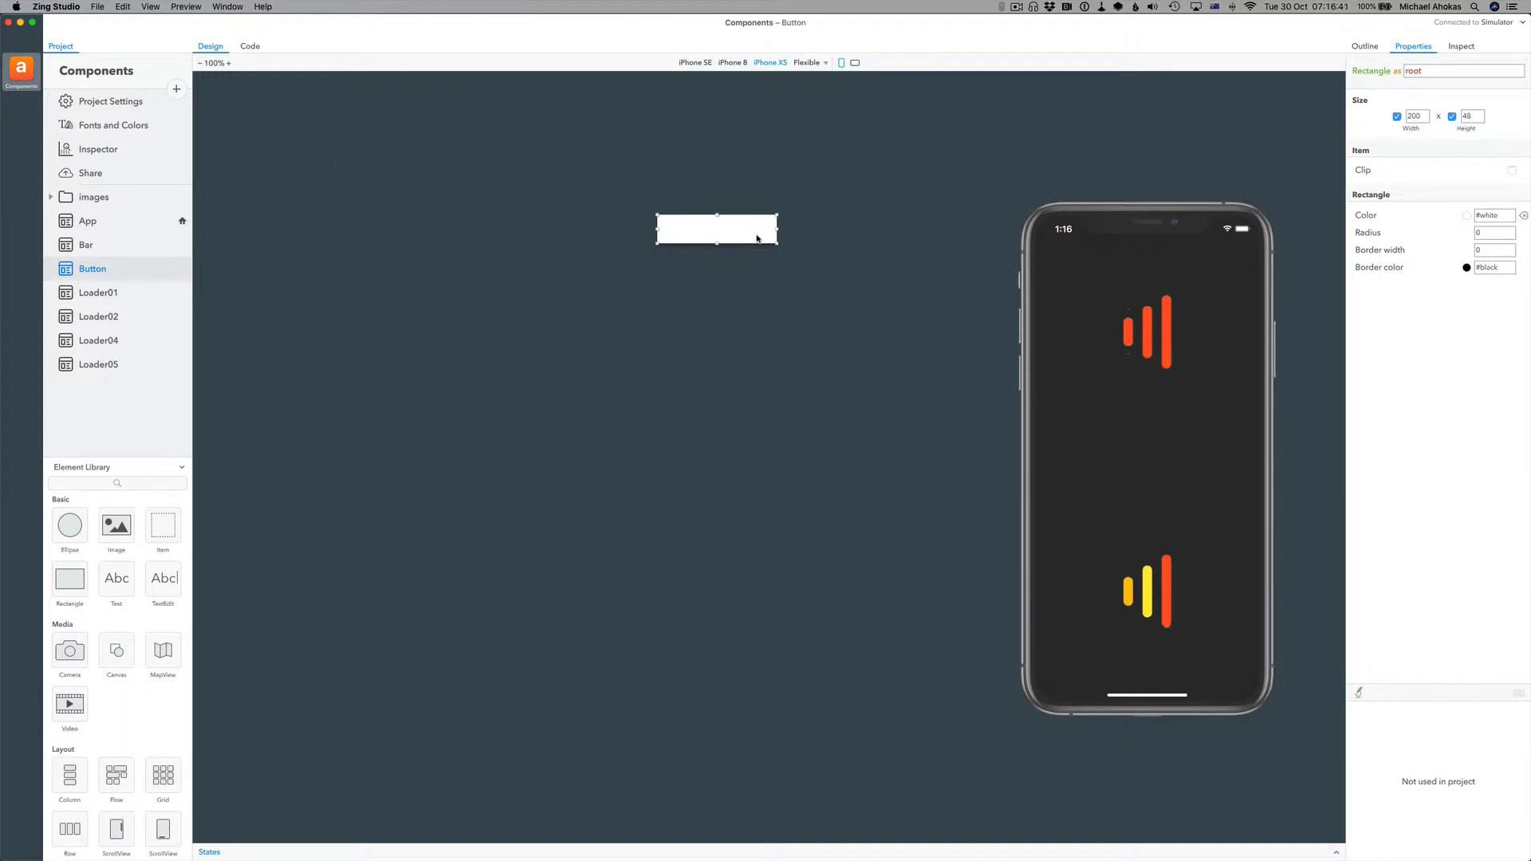
click(1483, 250)
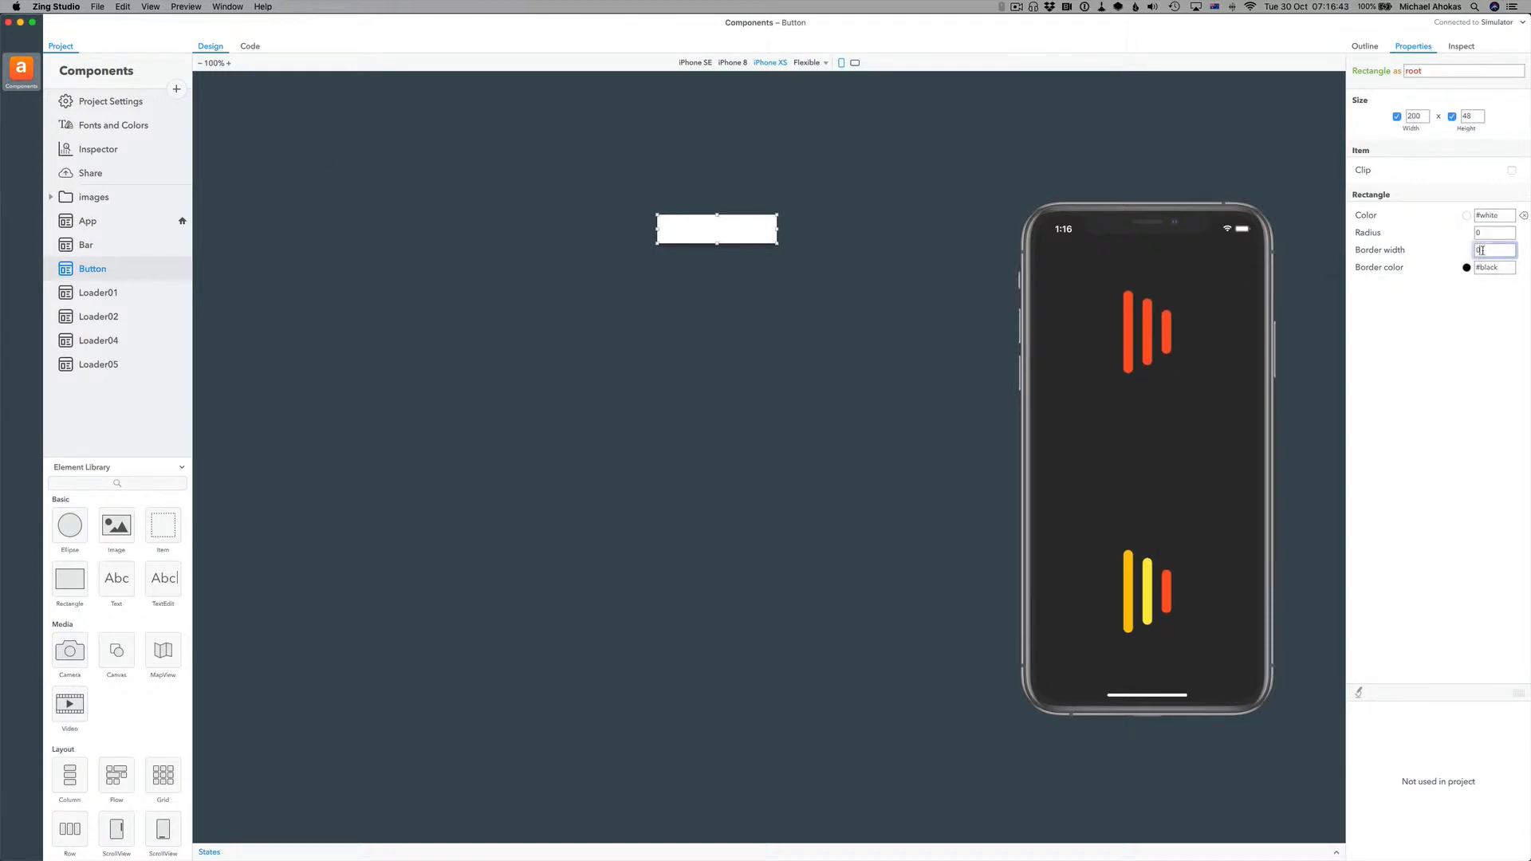
click(1489, 217)
- Place a Button instance in the App element, centred horizontally and vertically between the two loaders
click(91, 228)
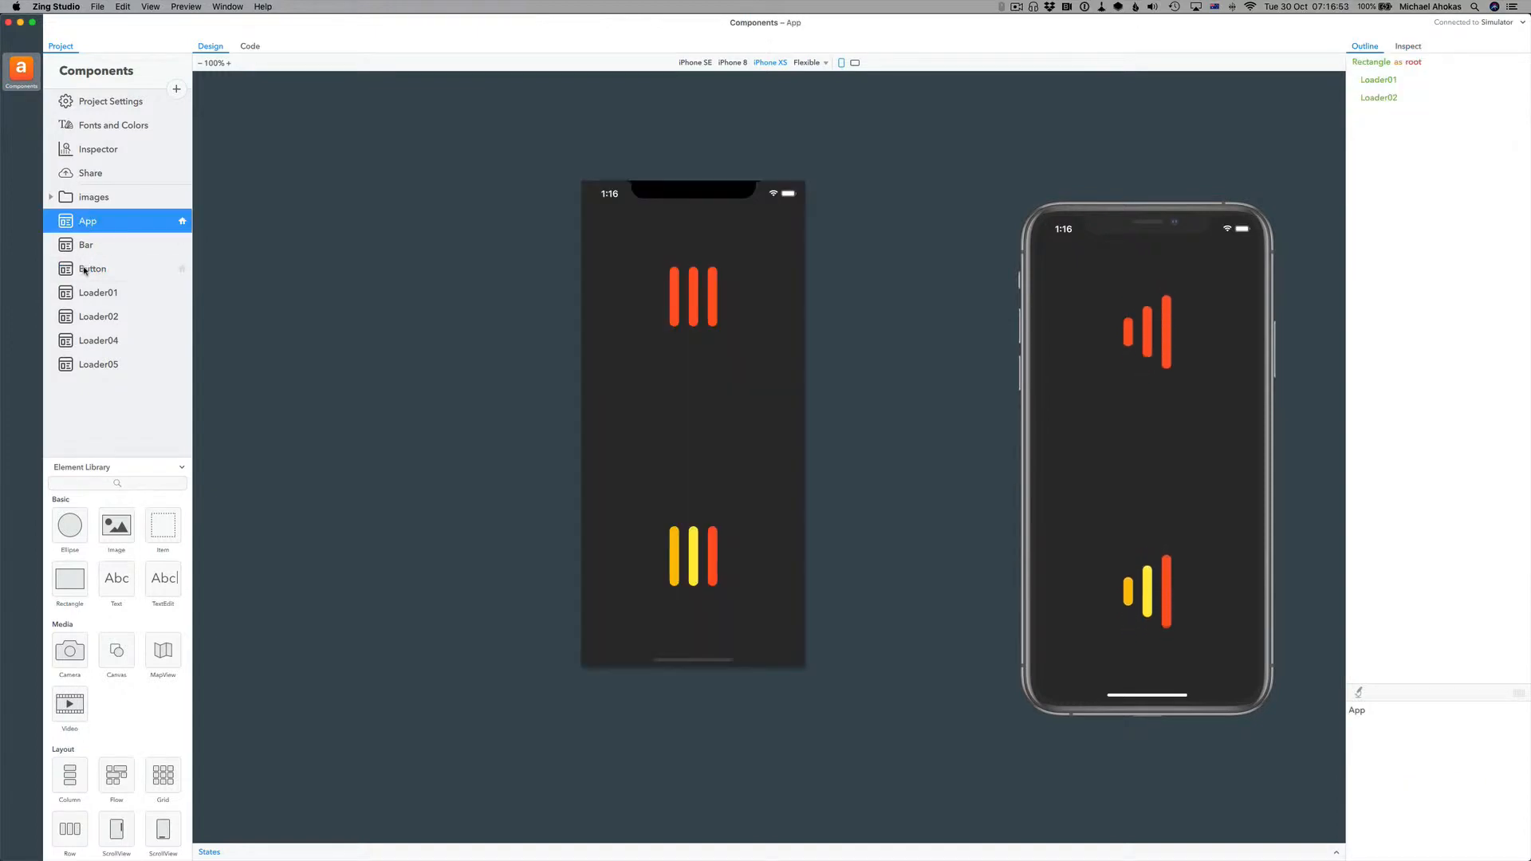
drag(86, 271, 694, 427)
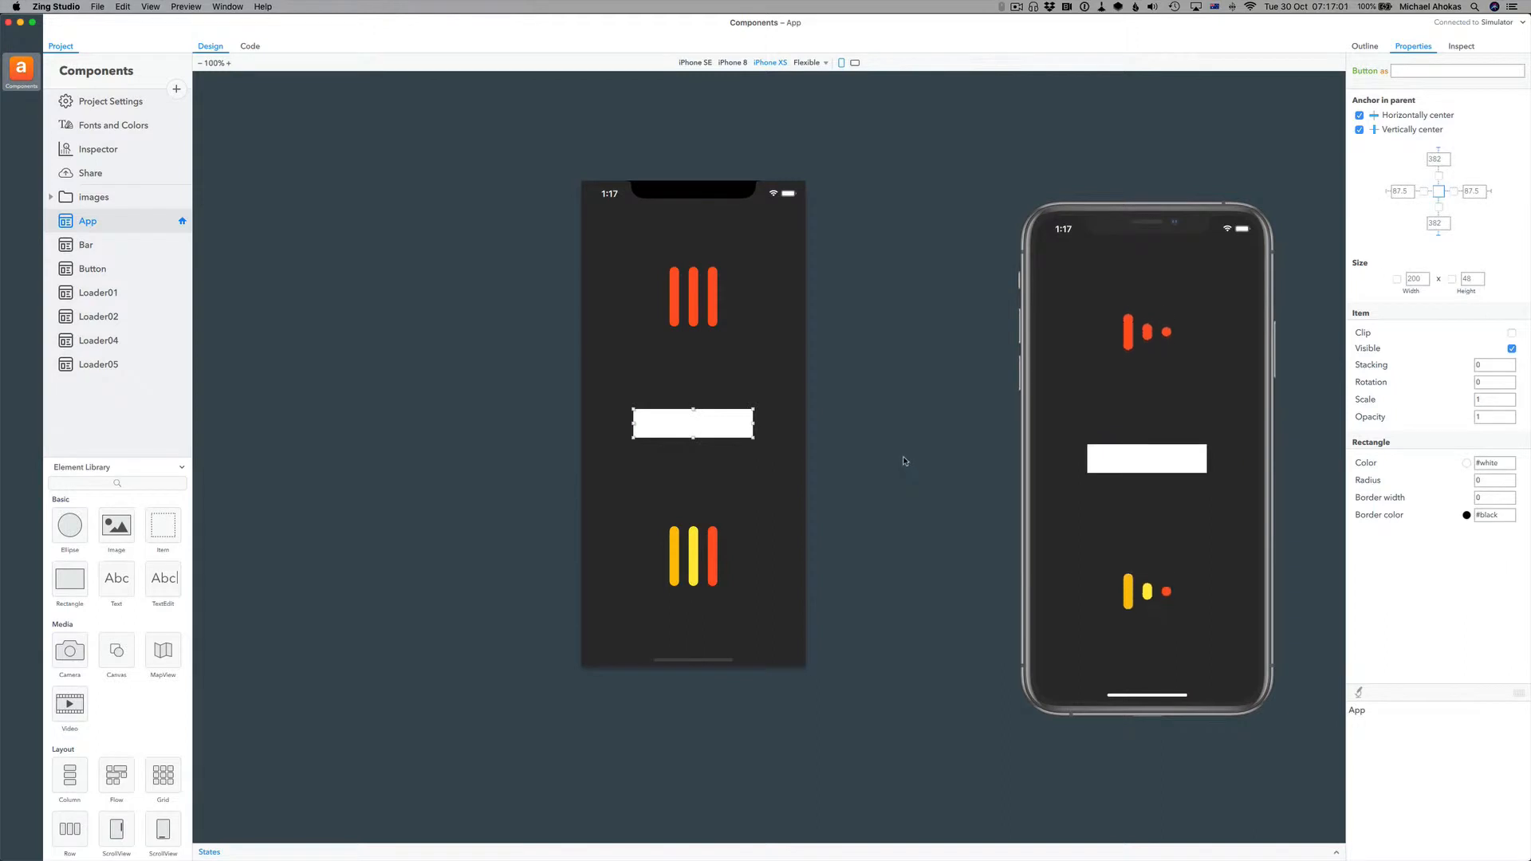
- Add a text item at the centre of the Button element and set its font size to 24
click(120, 268)
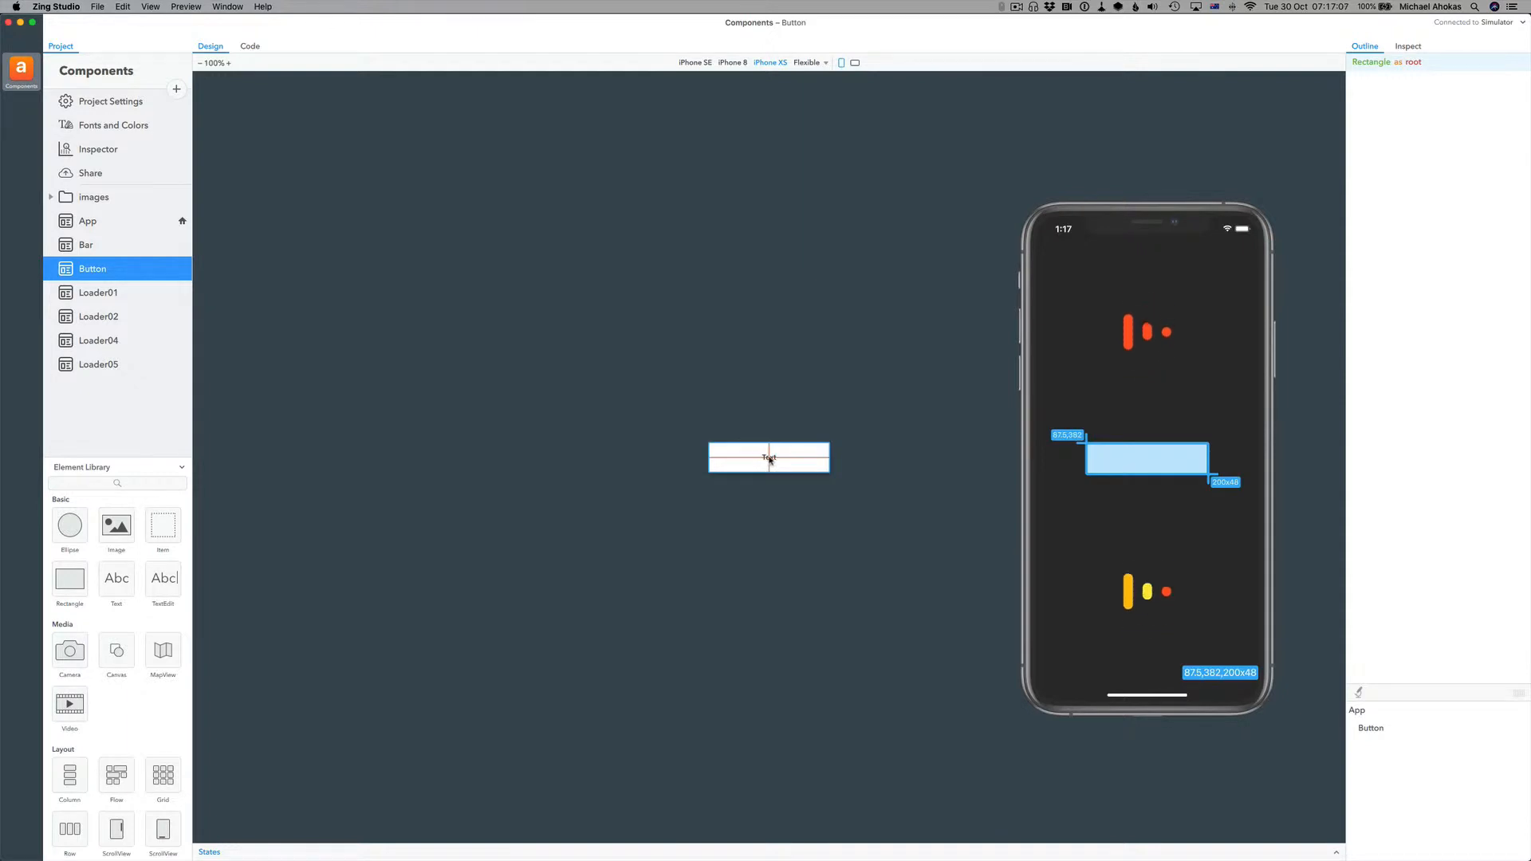
click(767, 456)
click(1505, 513)
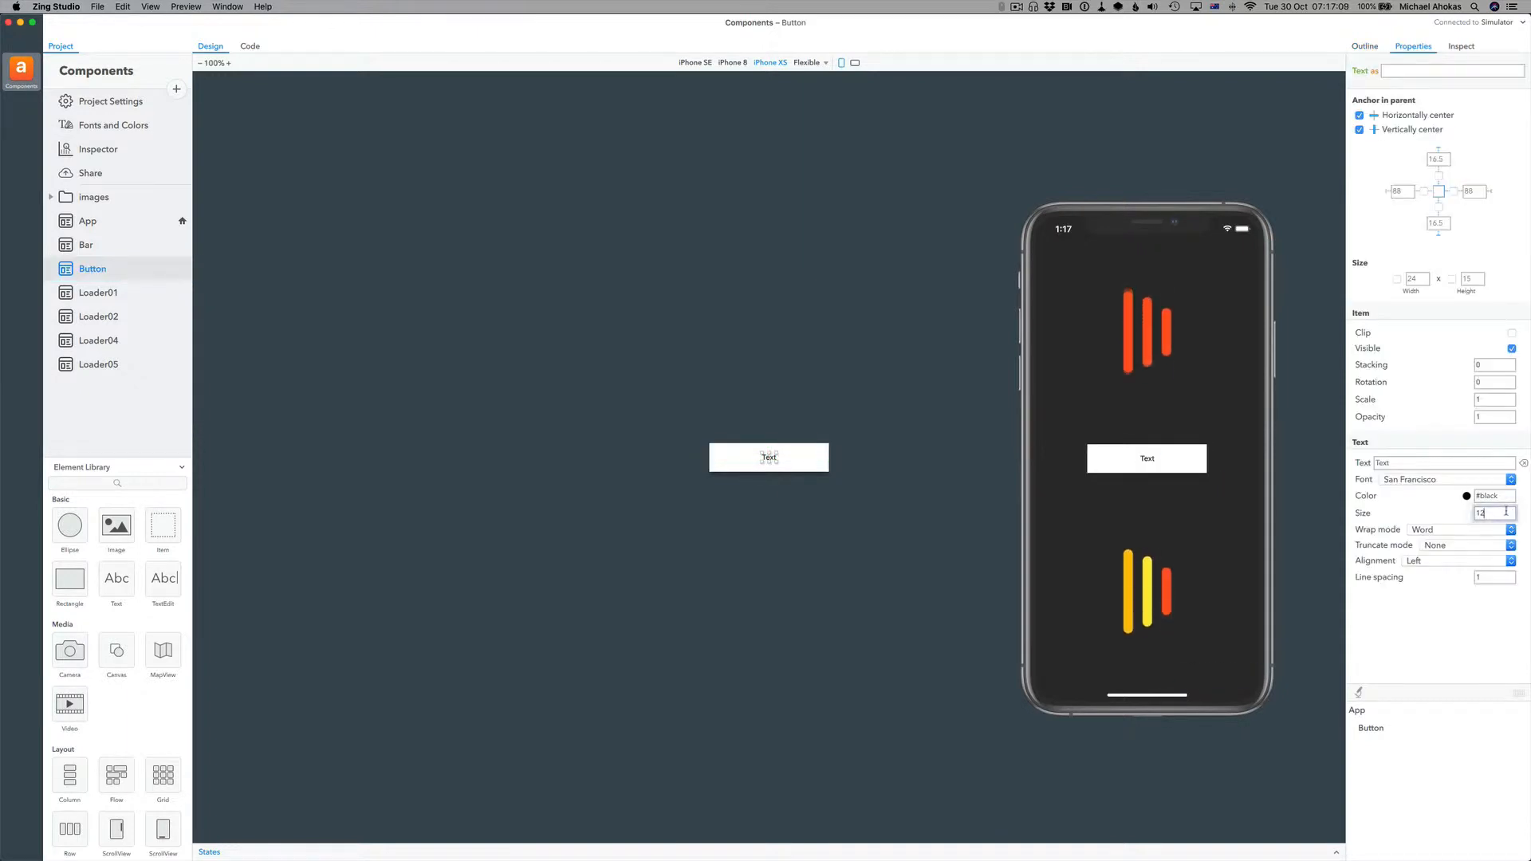
key(BackSpace)
text(4)
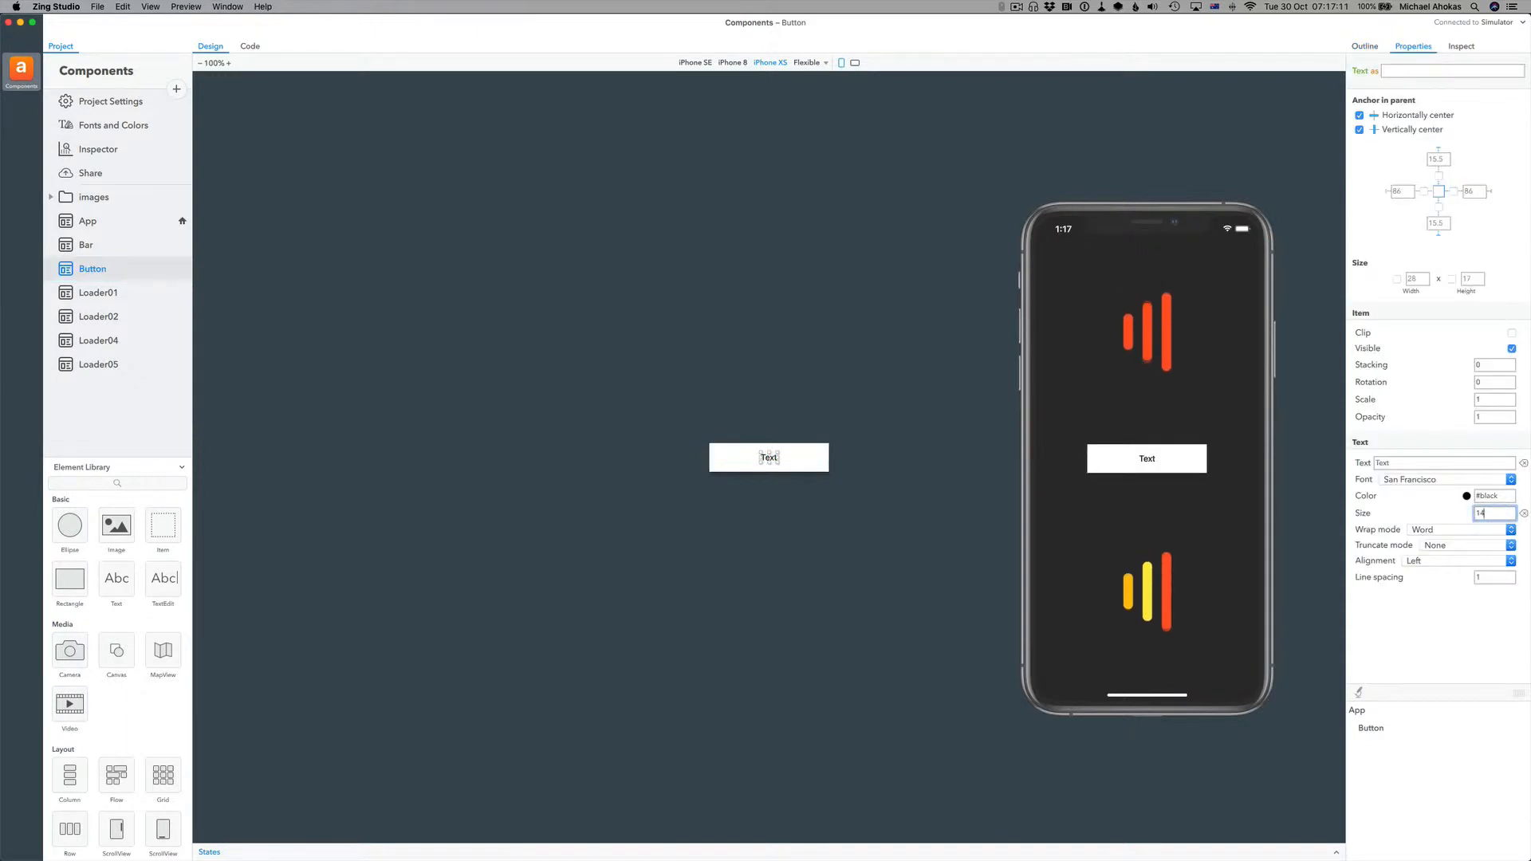
key(shift+Up)
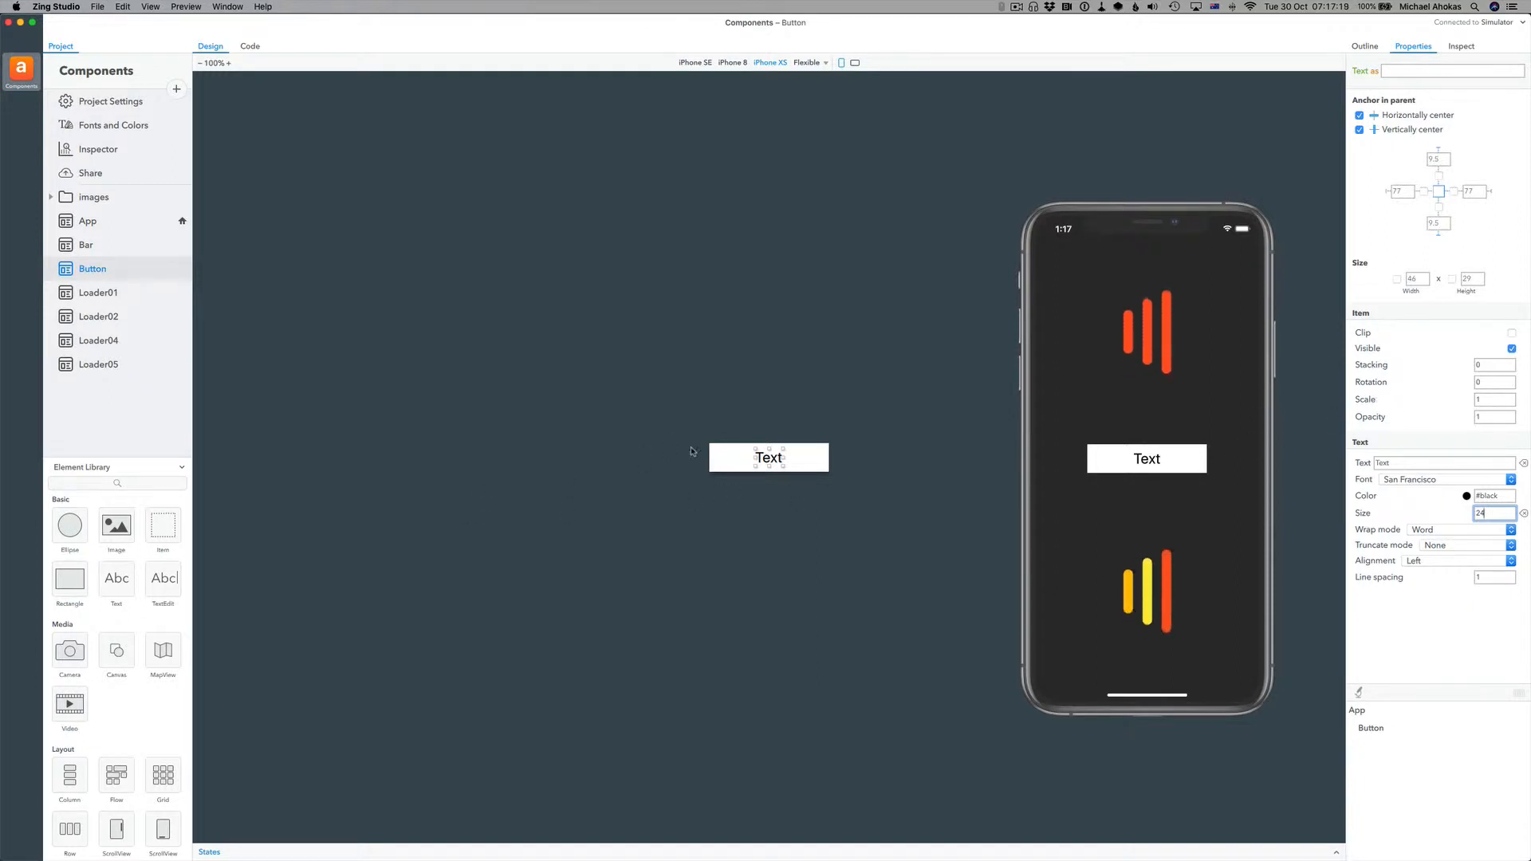
- Stretch the text across the button with 8 margins on both sides and set its alignment to Center
click(754, 459)
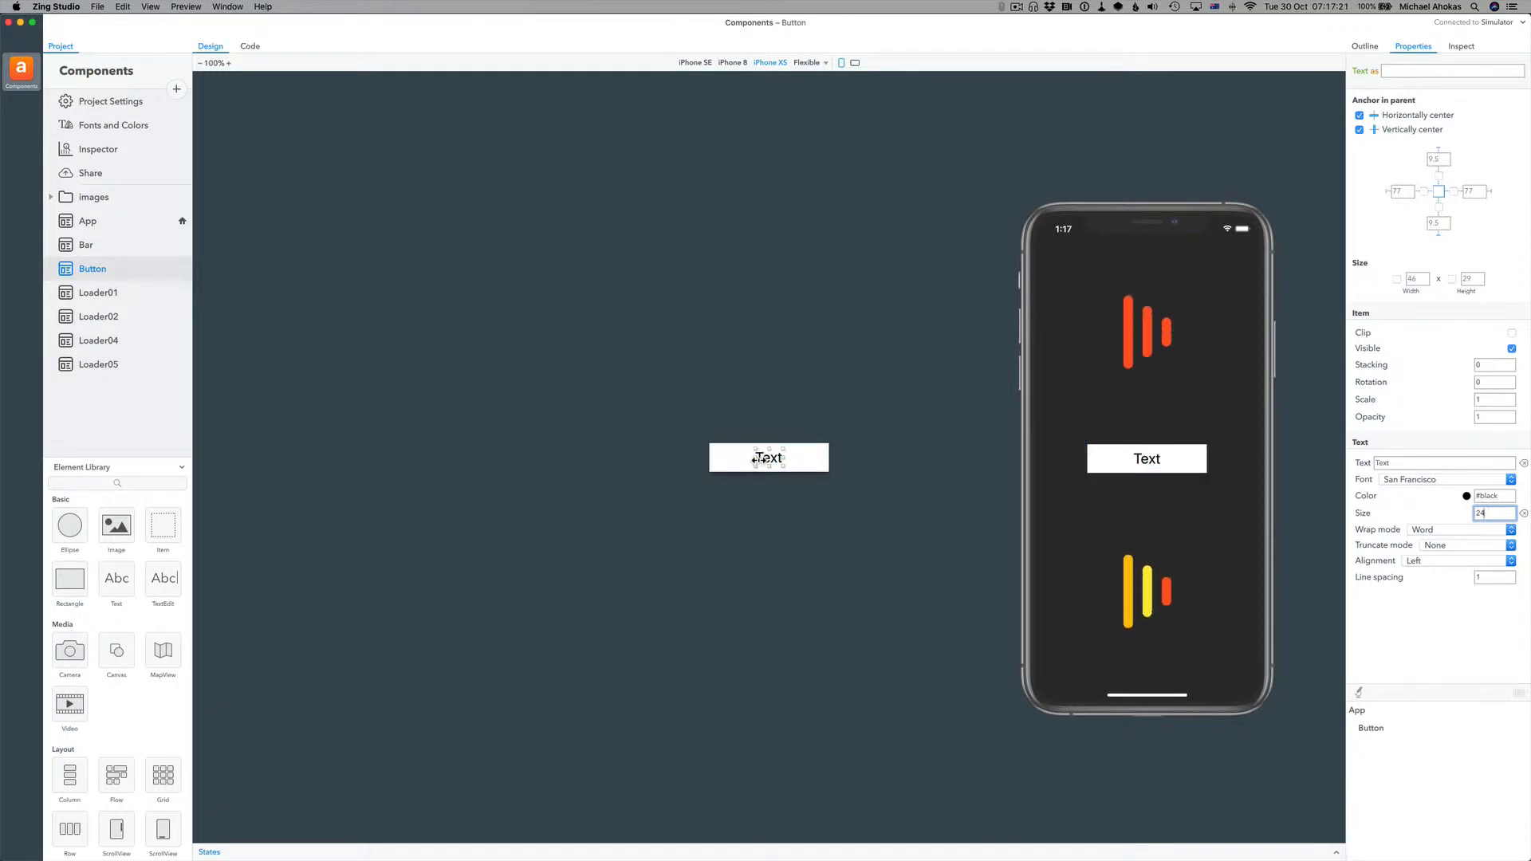
drag(754, 460, 831, 460)
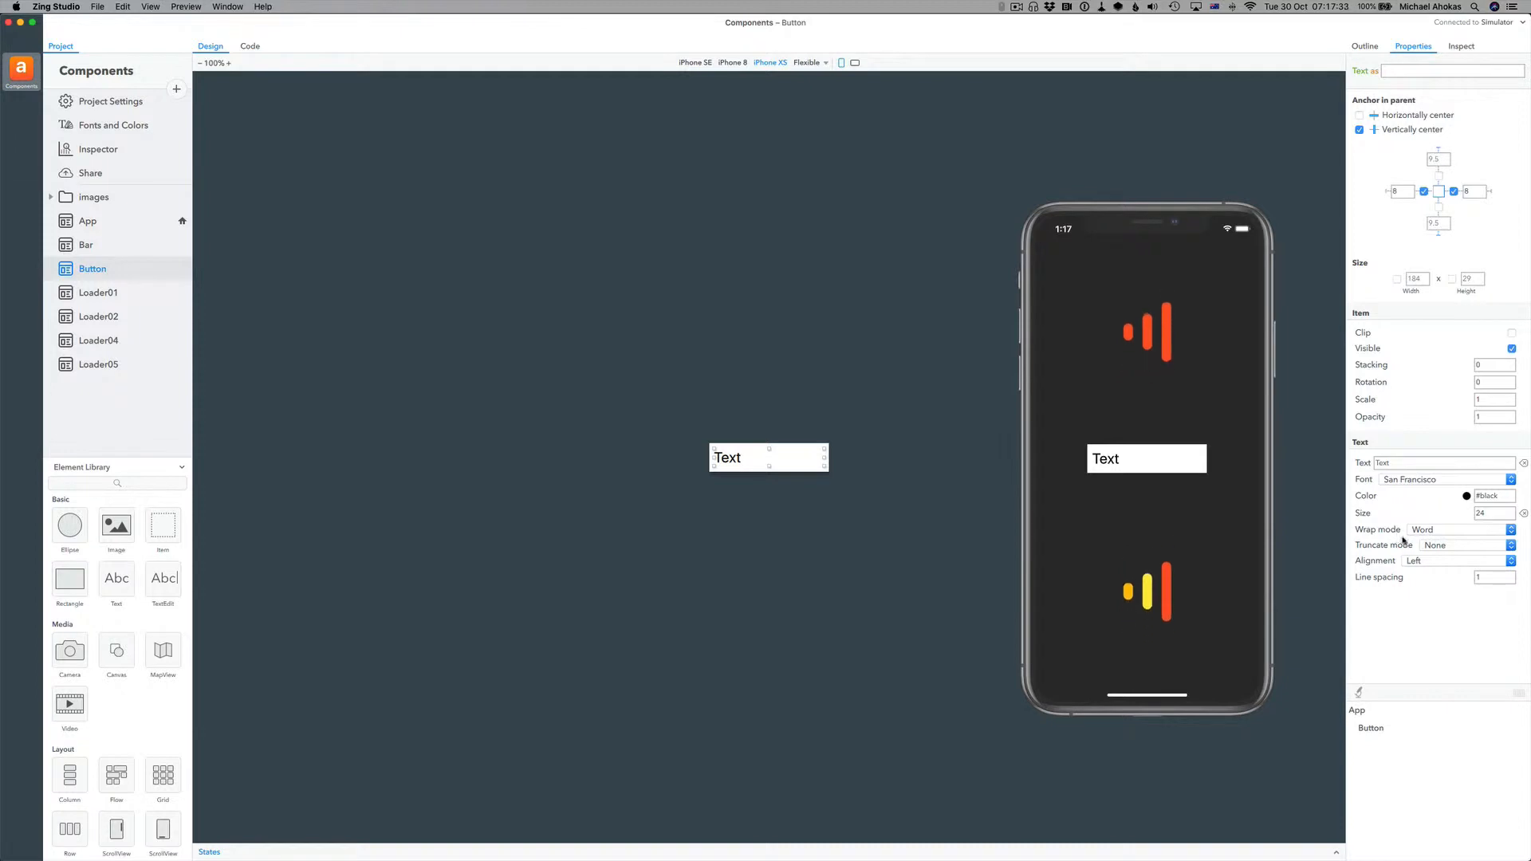
click(1423, 560)
click(1407, 576)
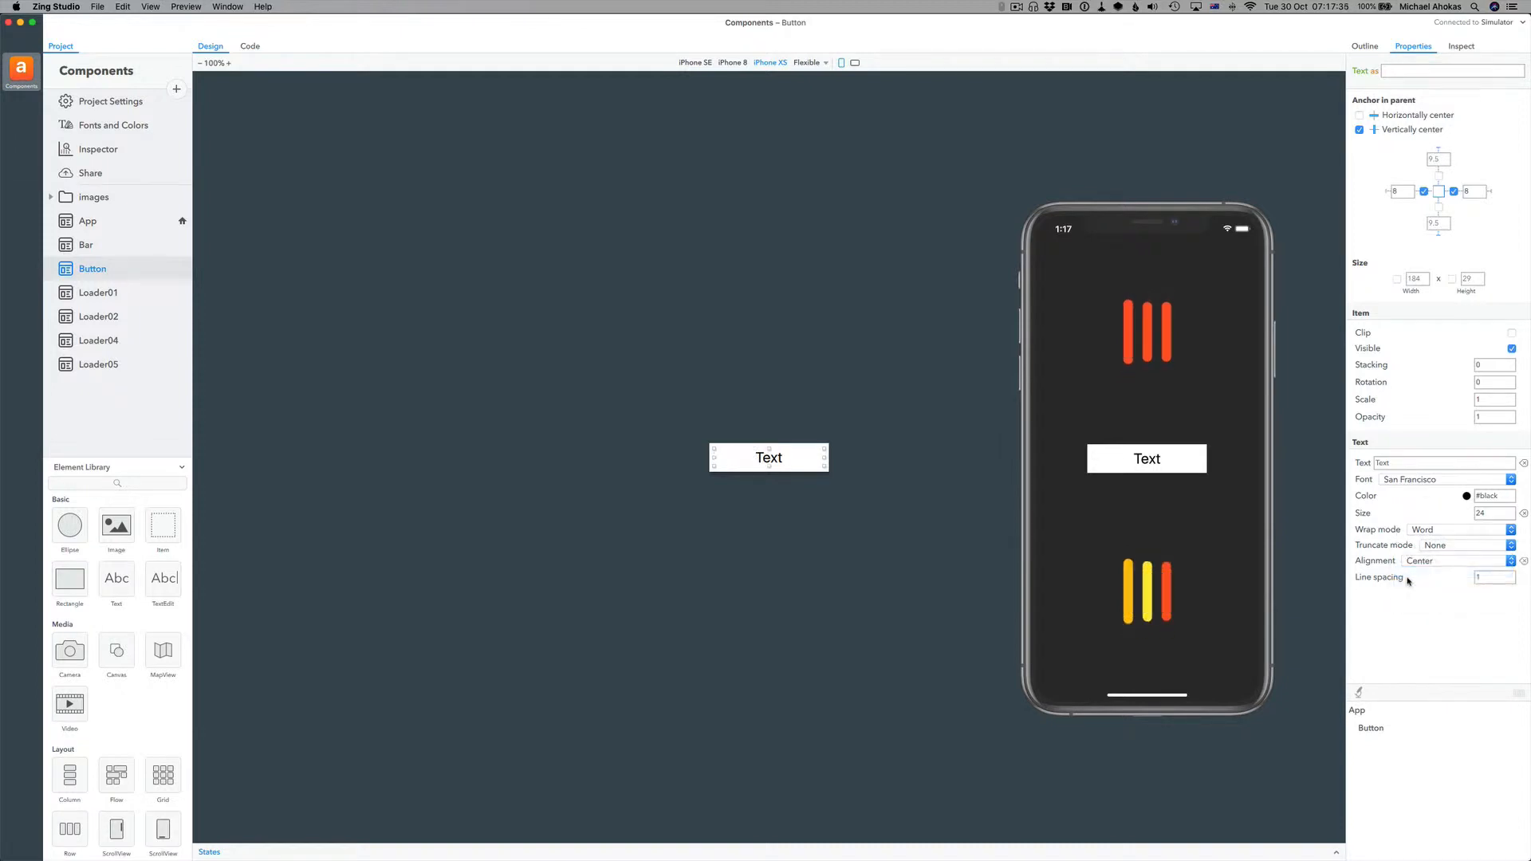
- Round the corners of the Button's root rectangle with a radius of 8
click(827, 458)
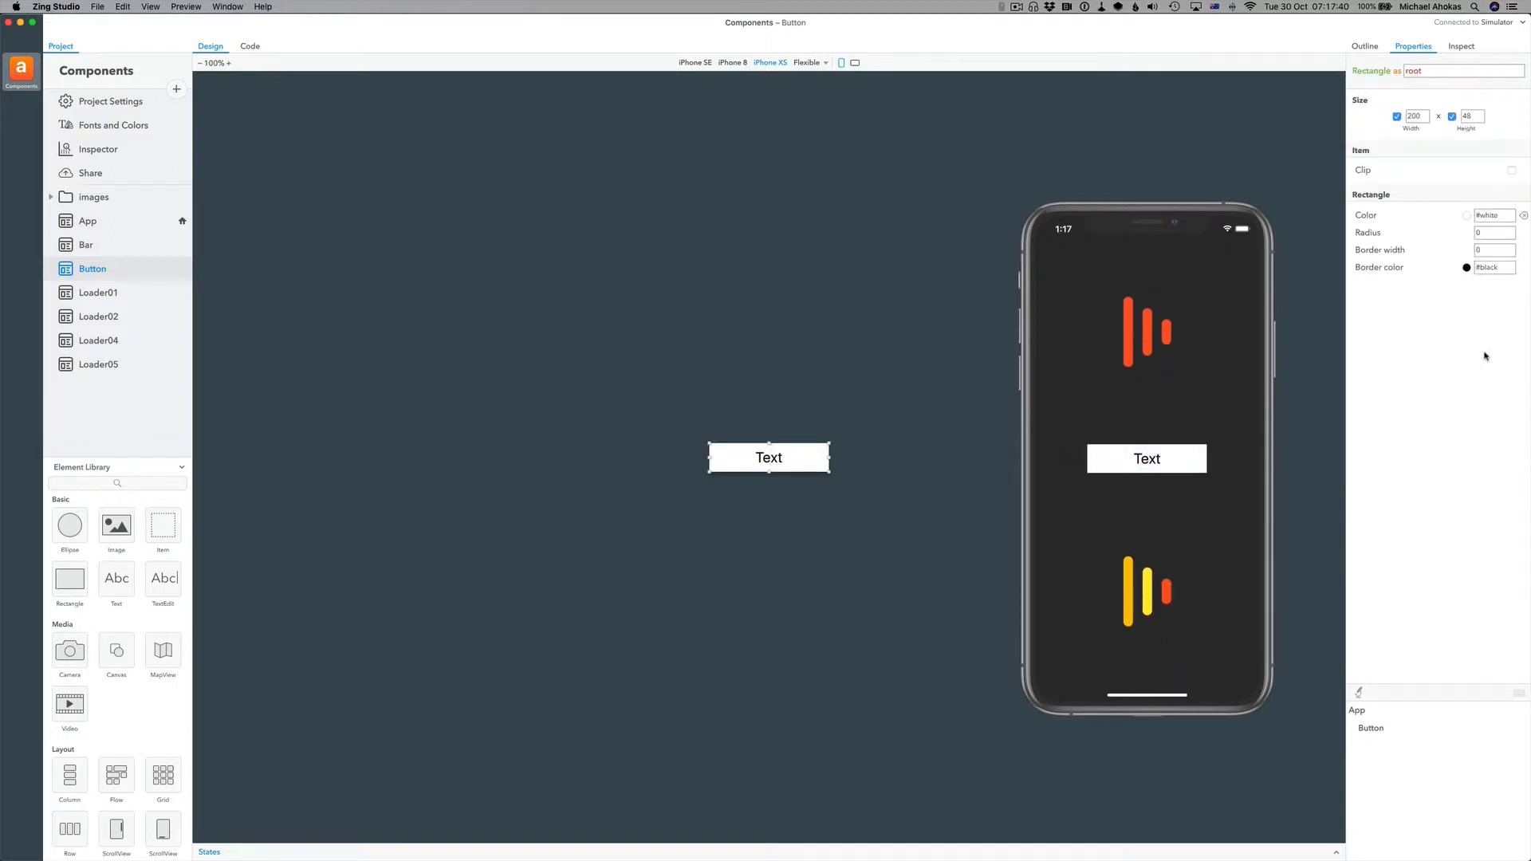
click(1477, 232)
text(1)
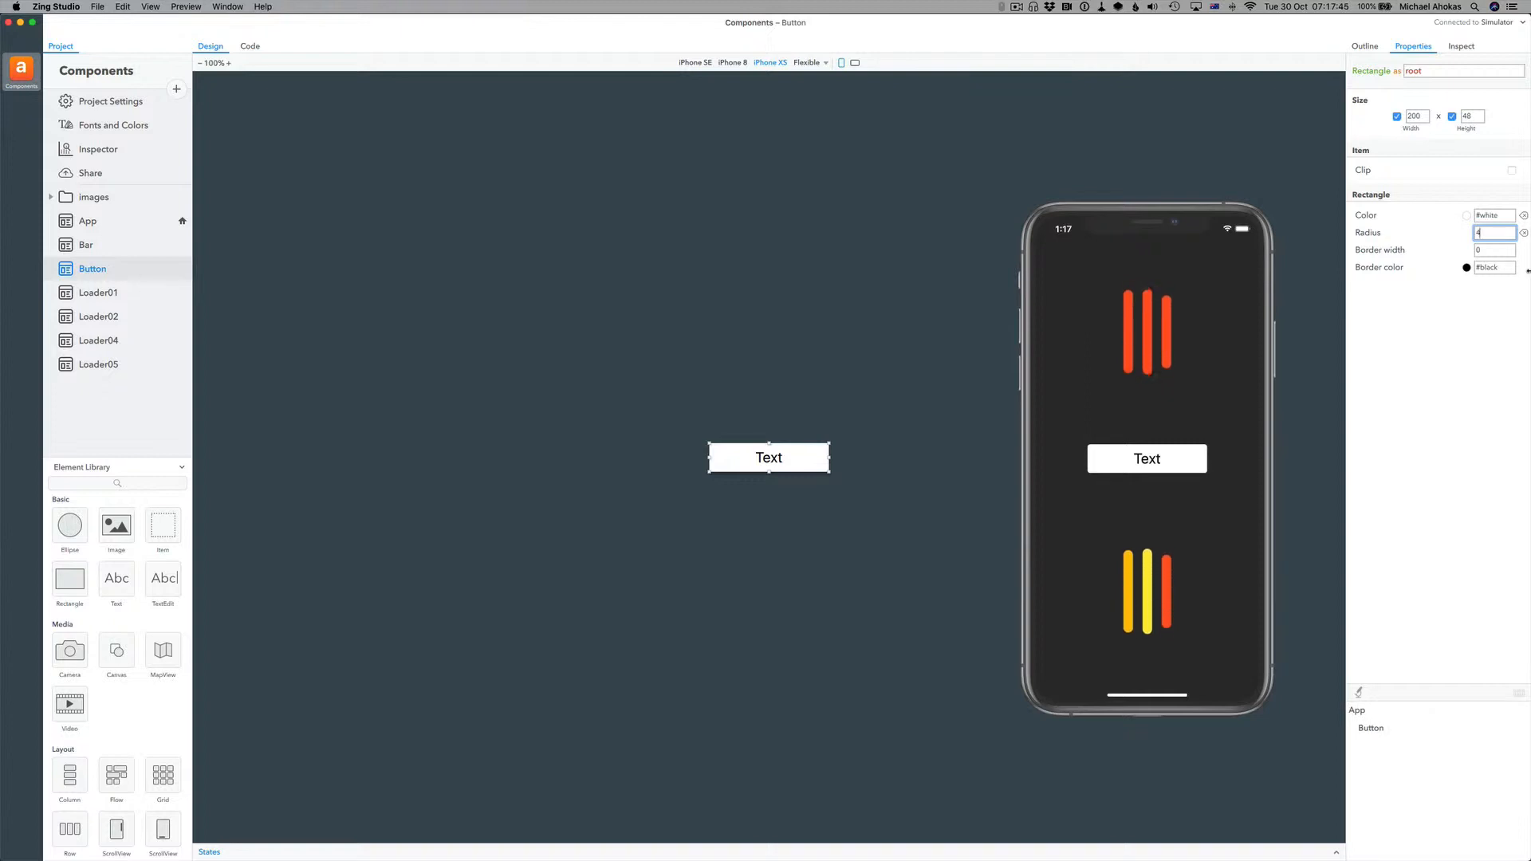
key(Up)
key(Up)
key(Up)
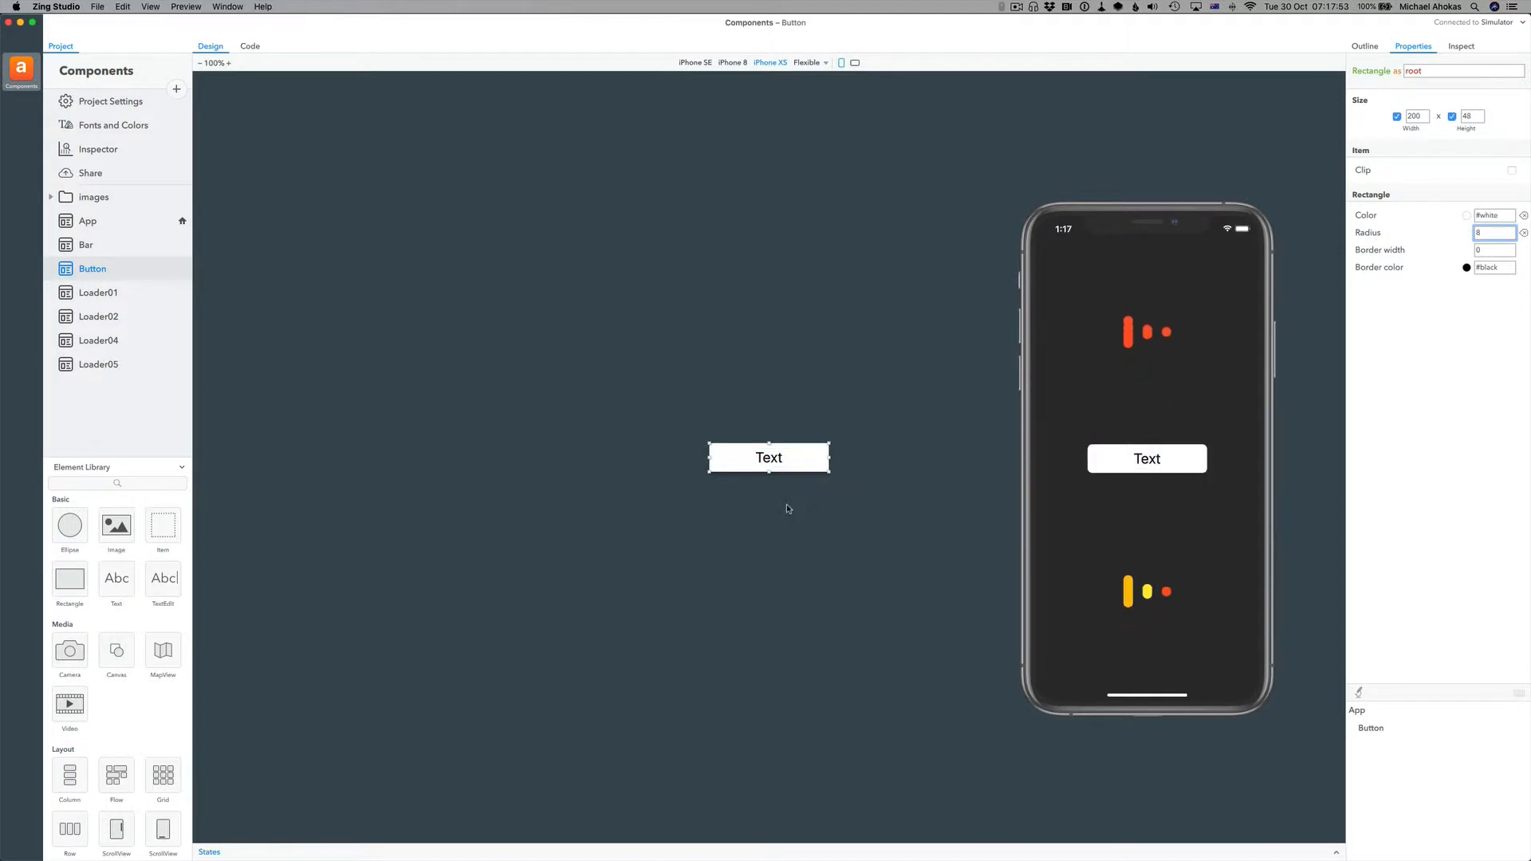
- Add a first state to the Button element and name it NotPressed
click(213, 845)
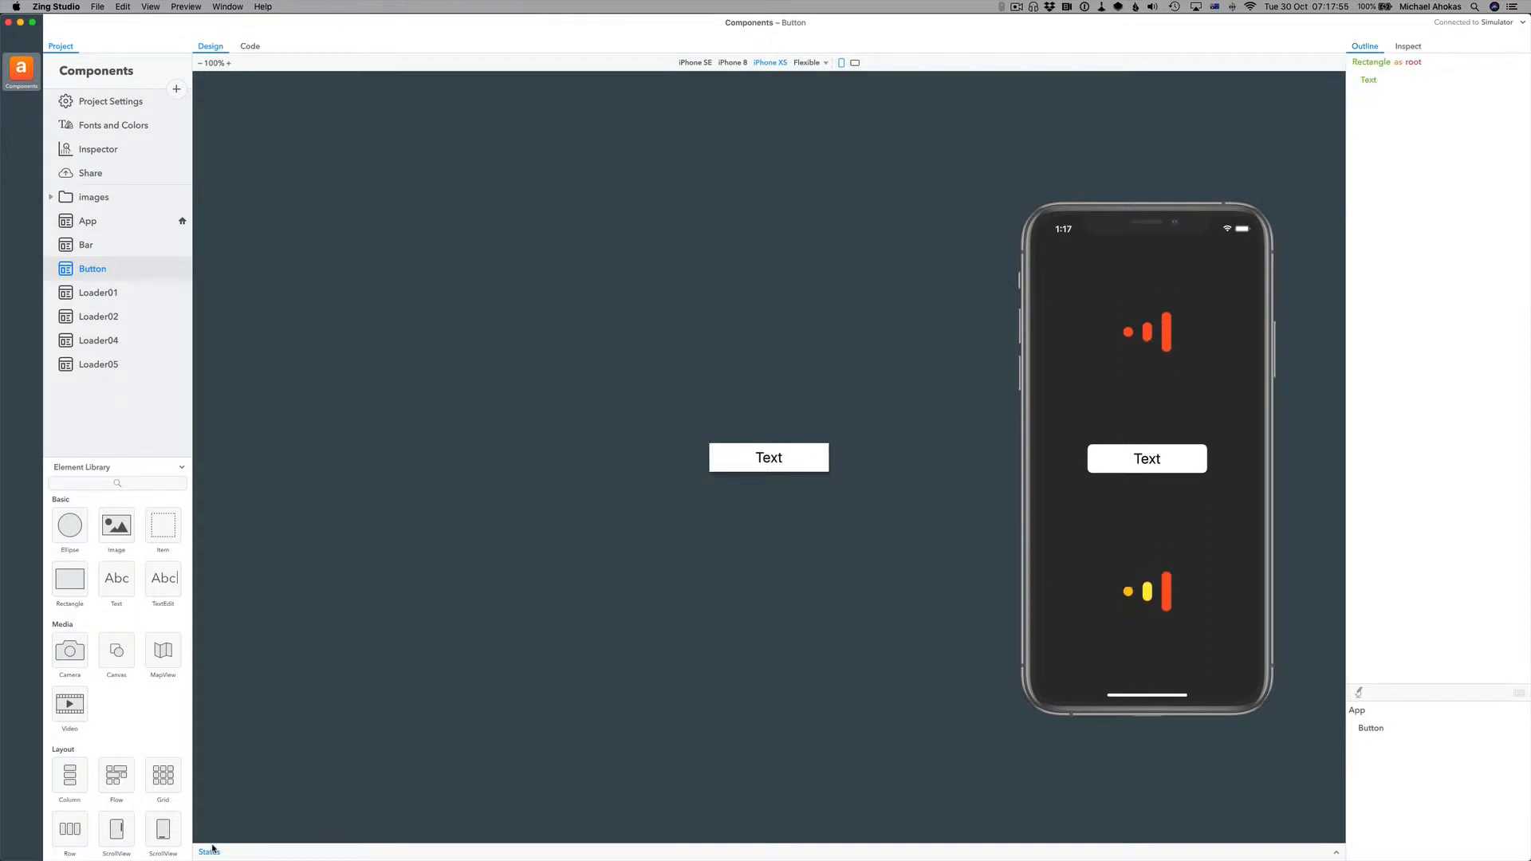
click(211, 851)
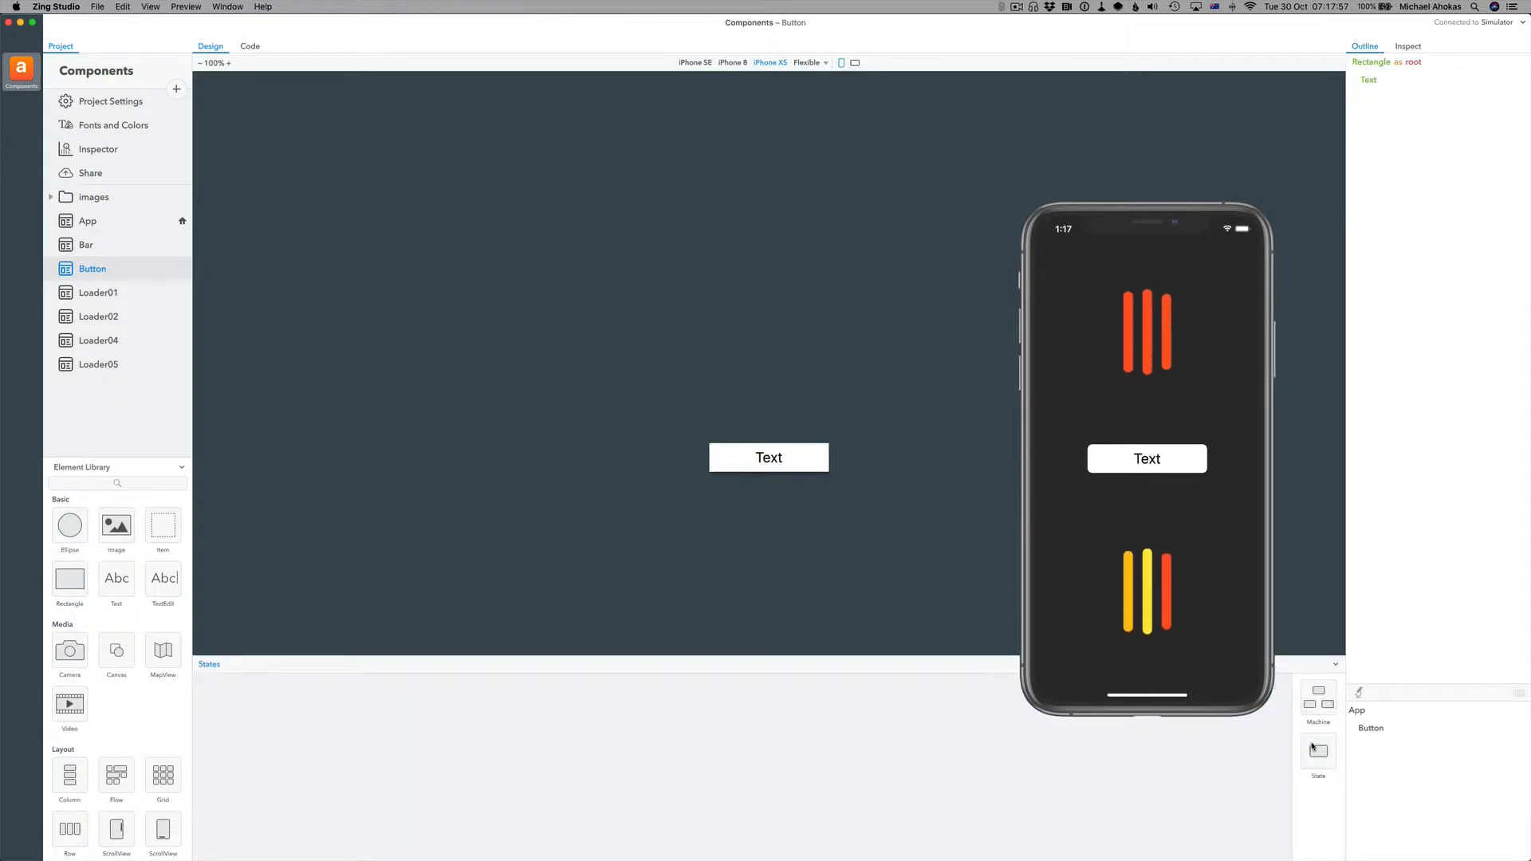
drag(1313, 748, 230, 708)
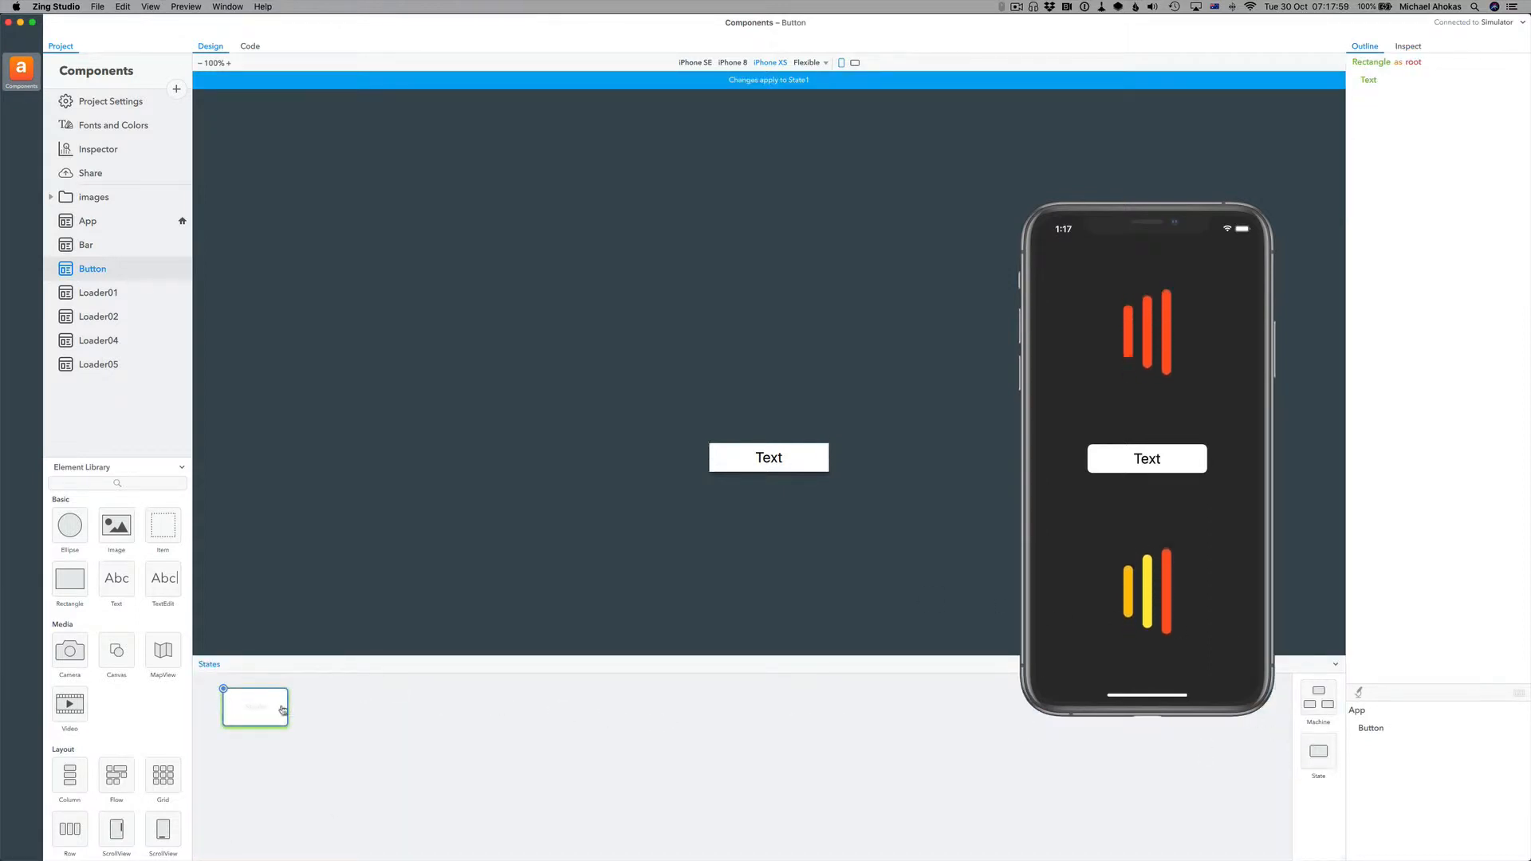
double_click(264, 705)
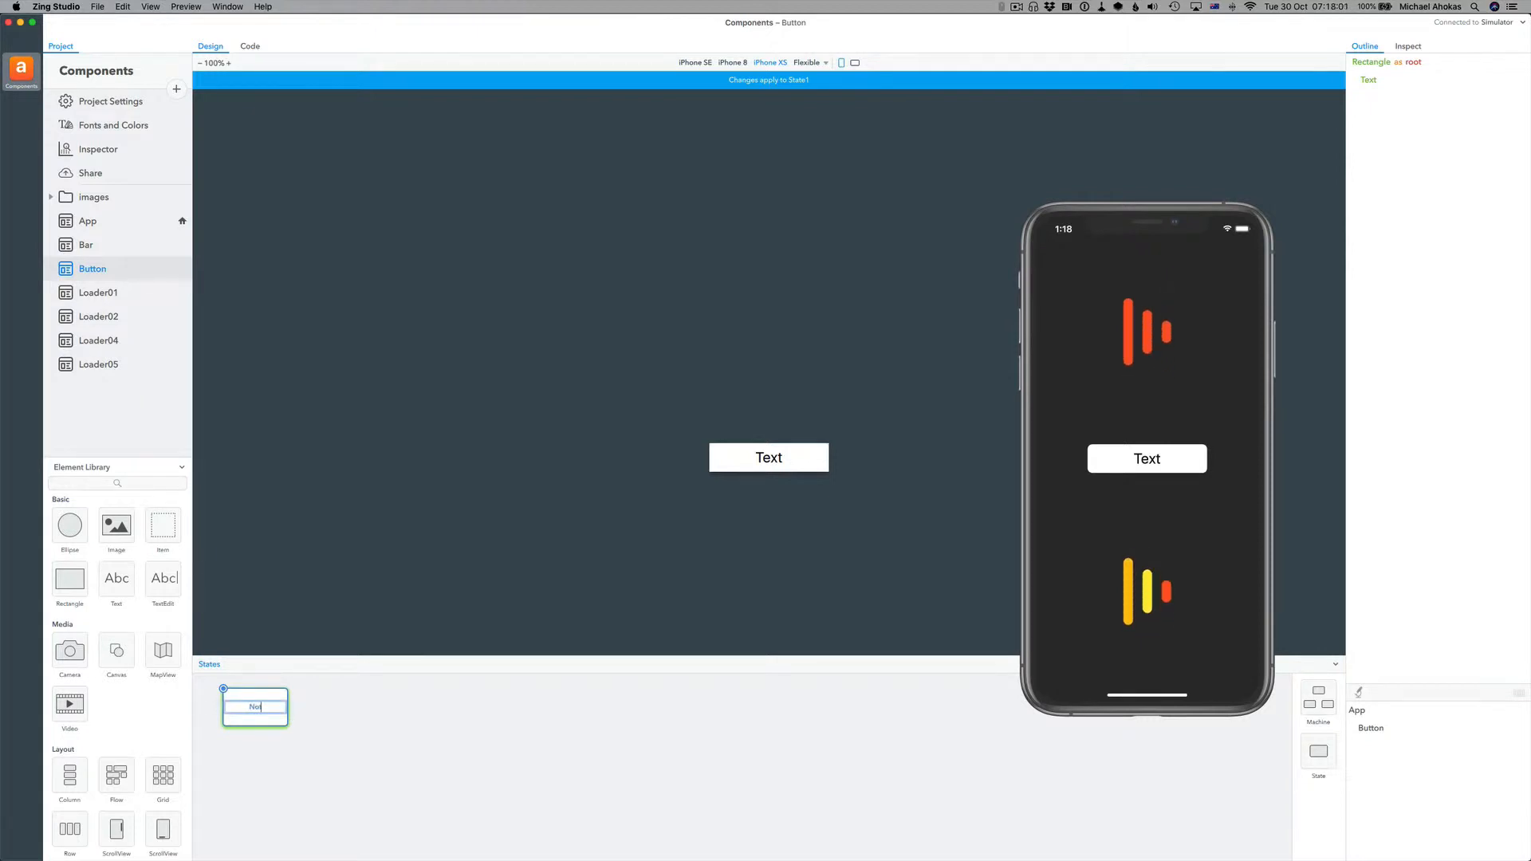
text(NotPressed)
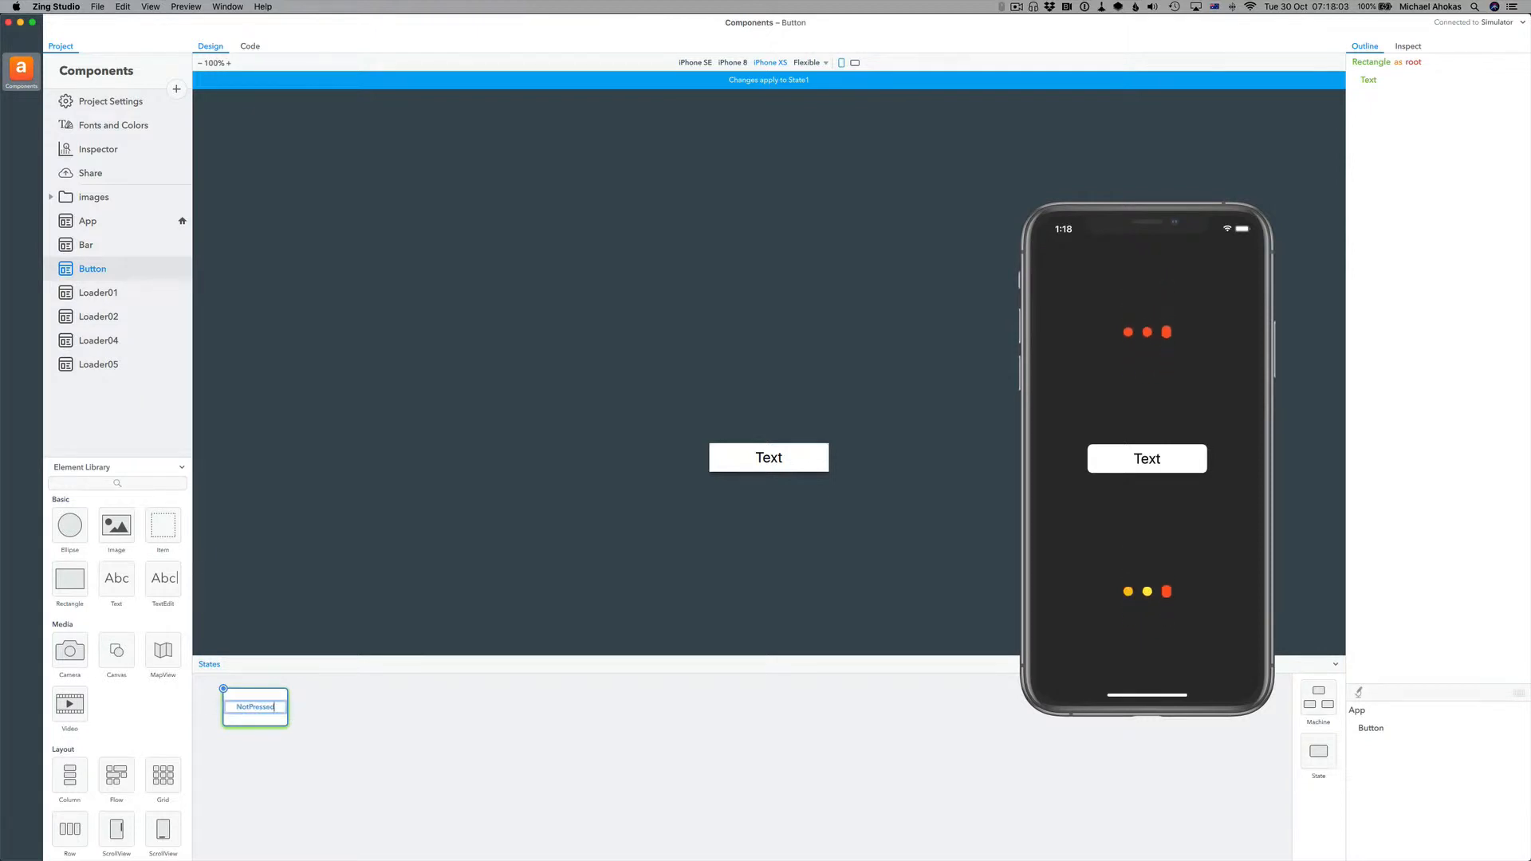
key(Return)
- Add a second state beside NotPressed and name it Pressed
drag(1314, 749, 365, 706)
text(Pressed)
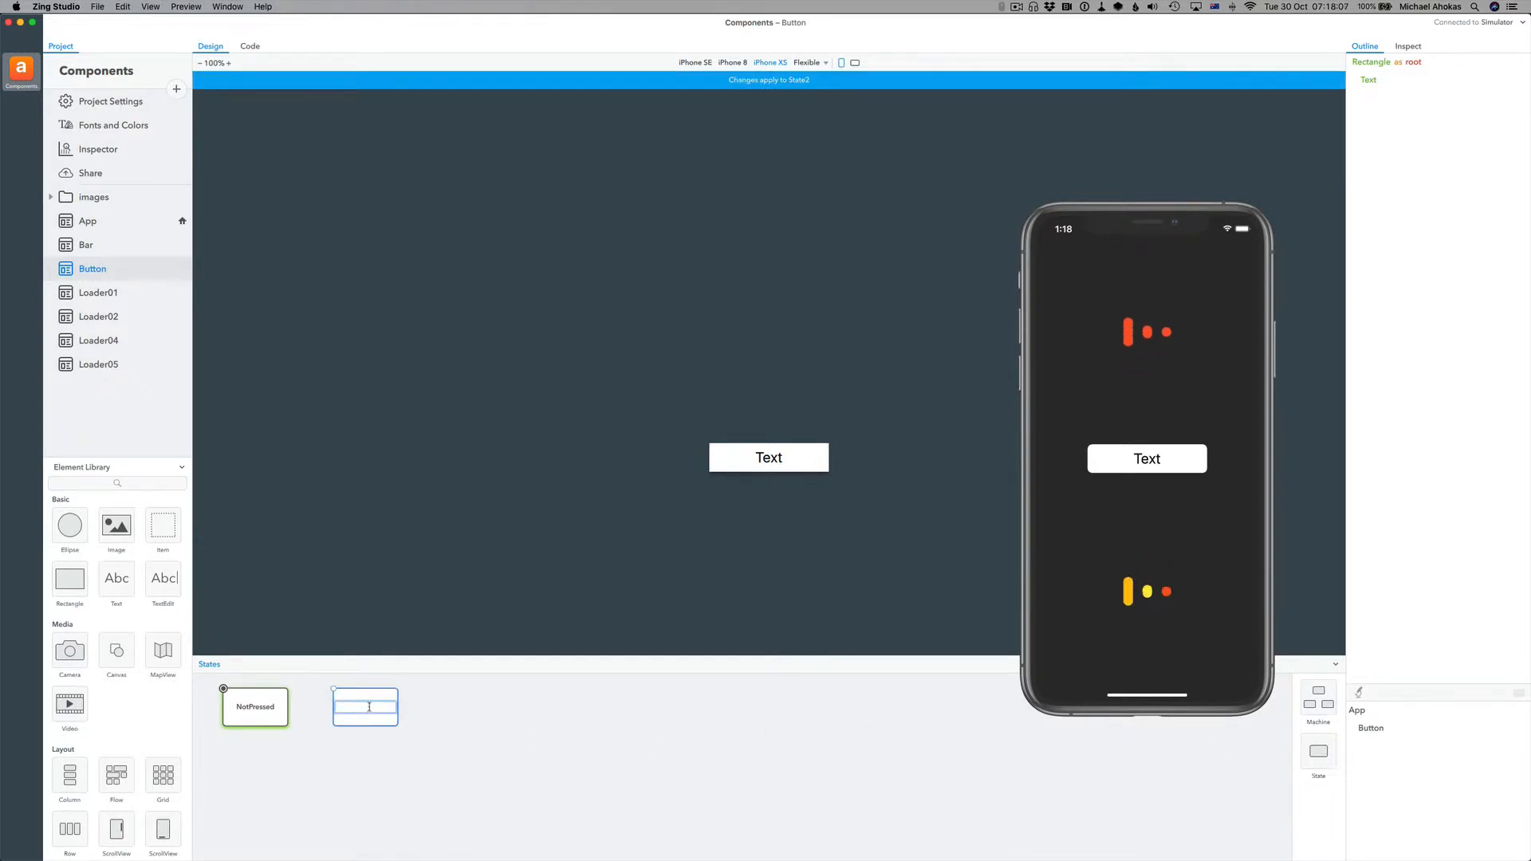
key(Return)
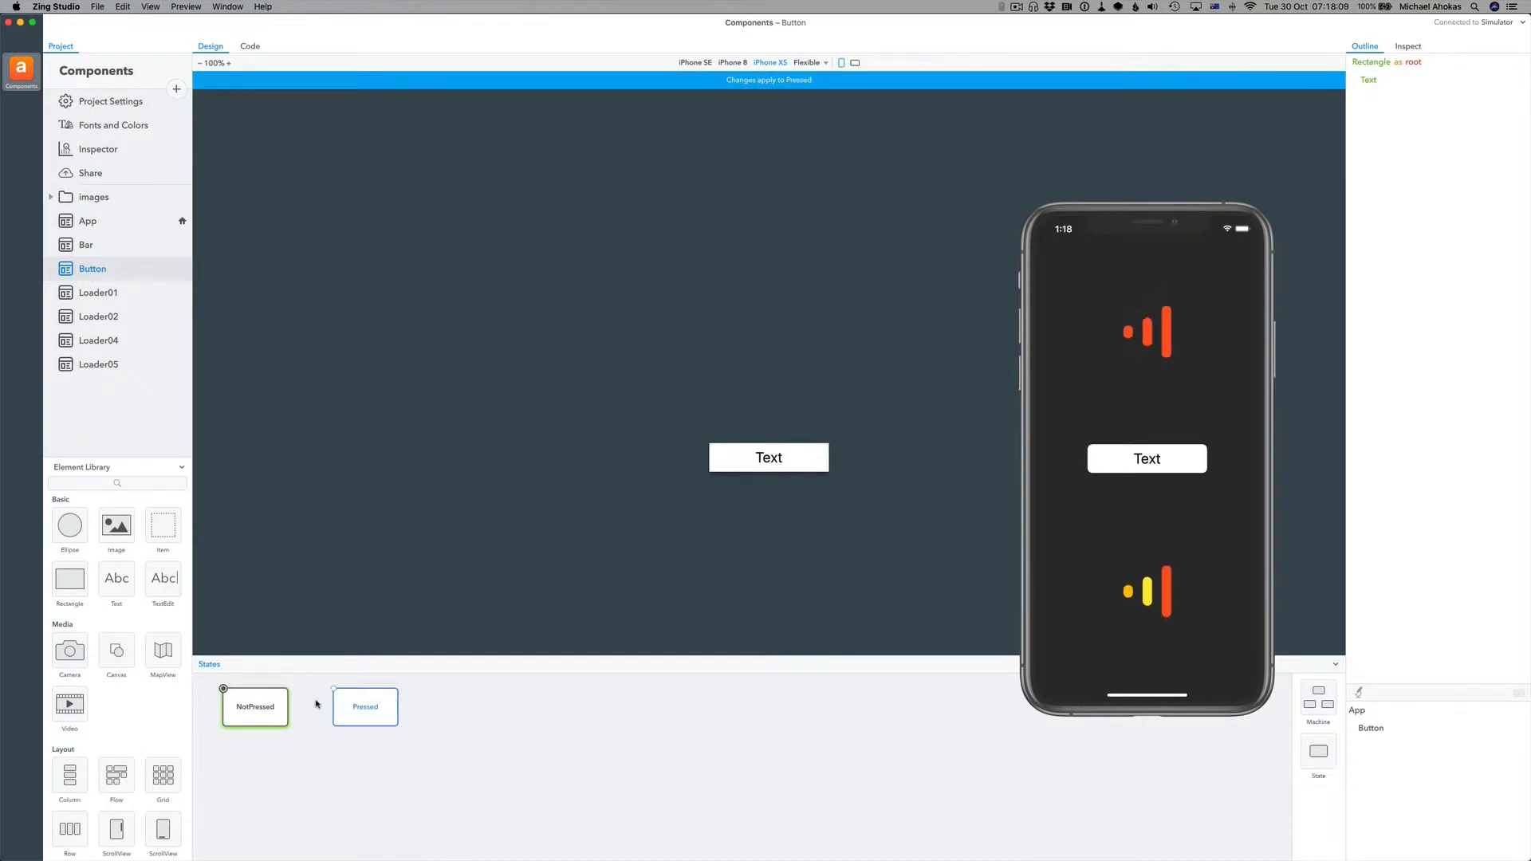
click(276, 711)
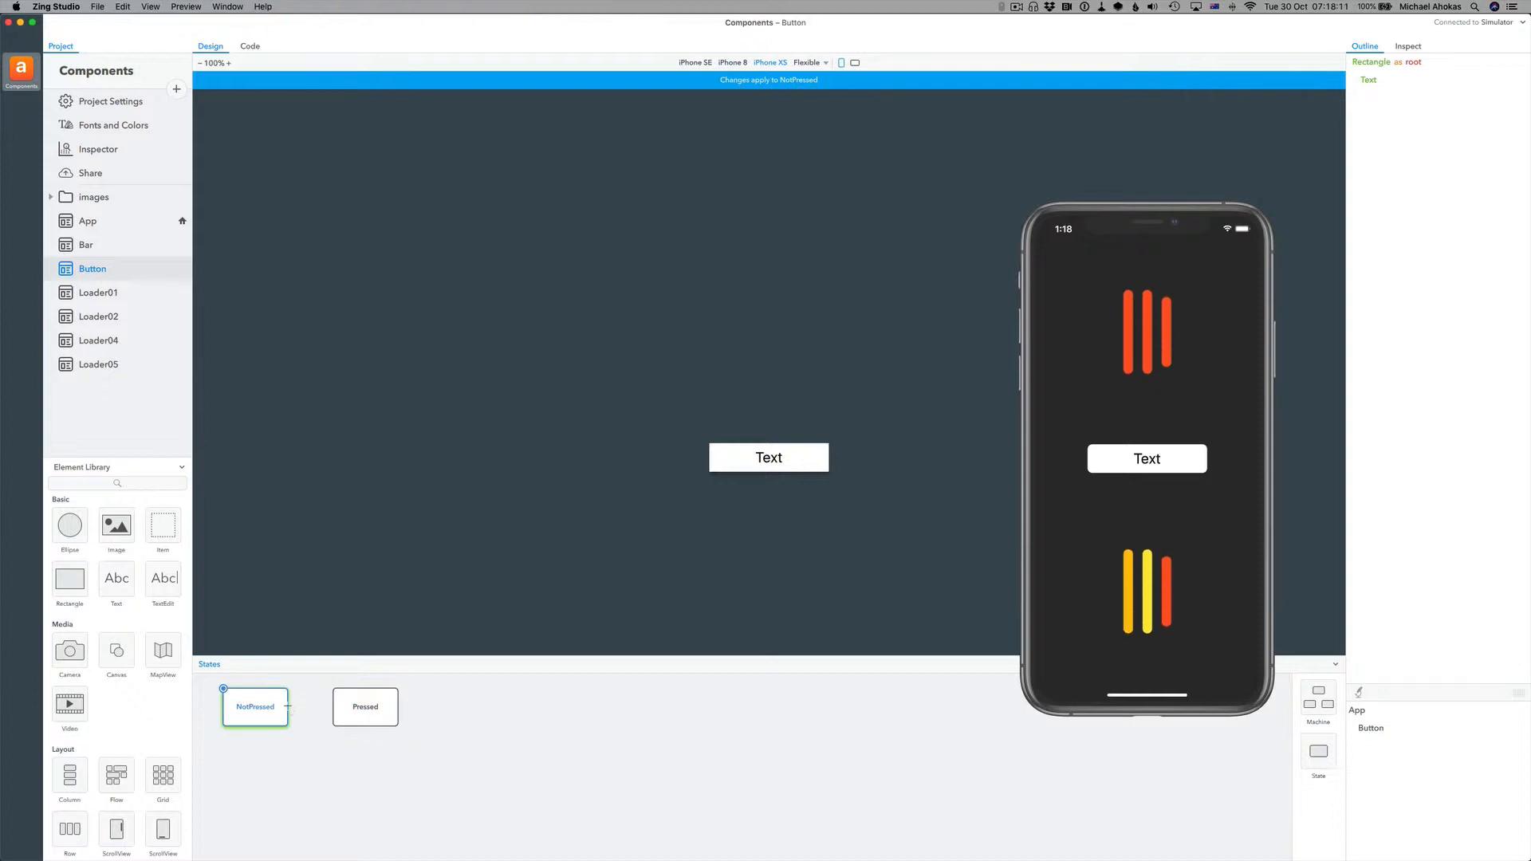
click(718, 449)
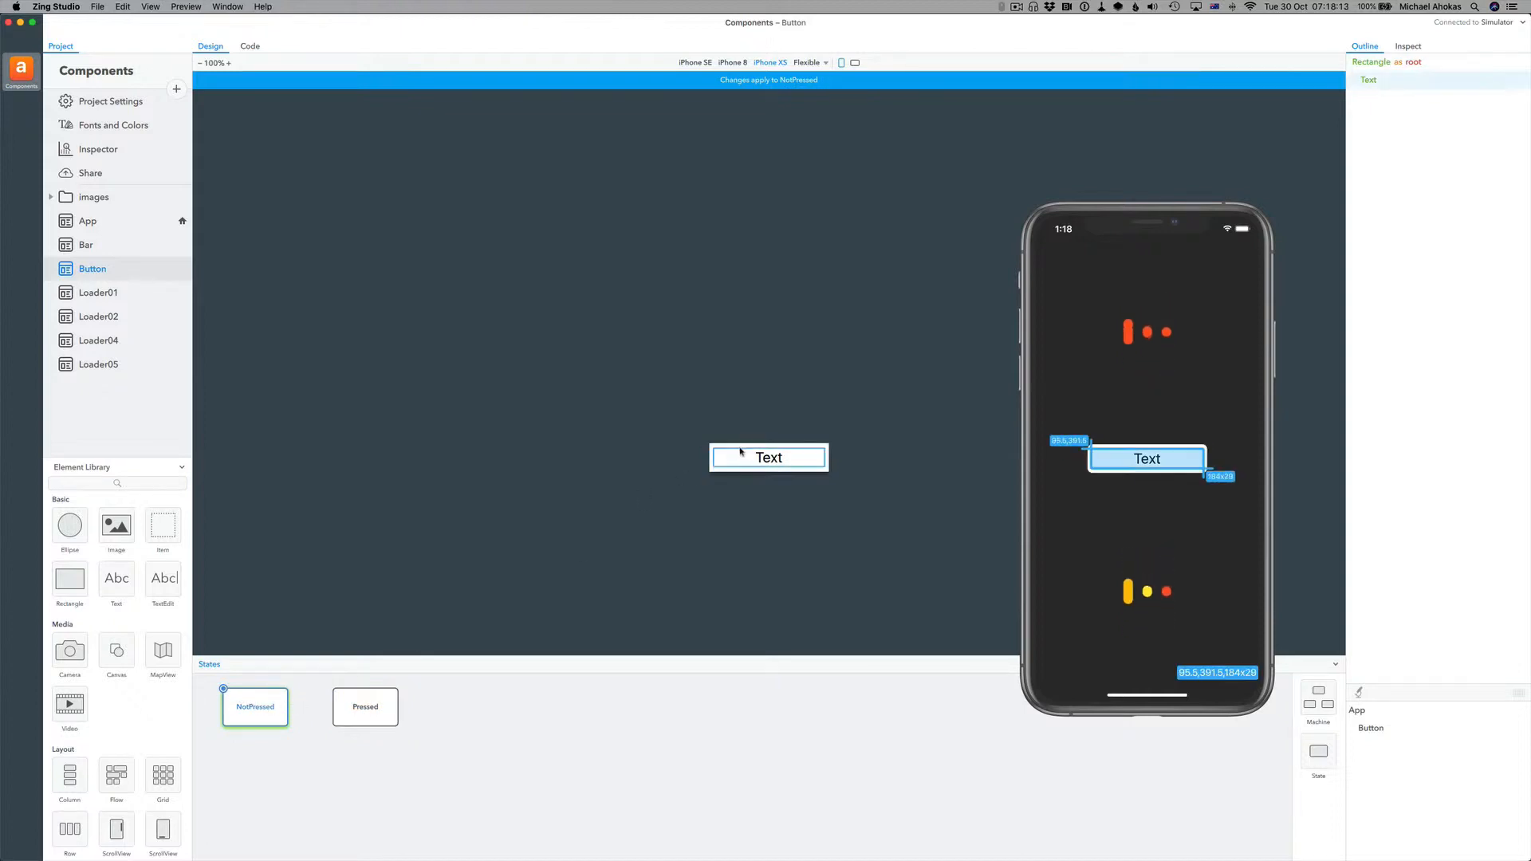
click(459, 723)
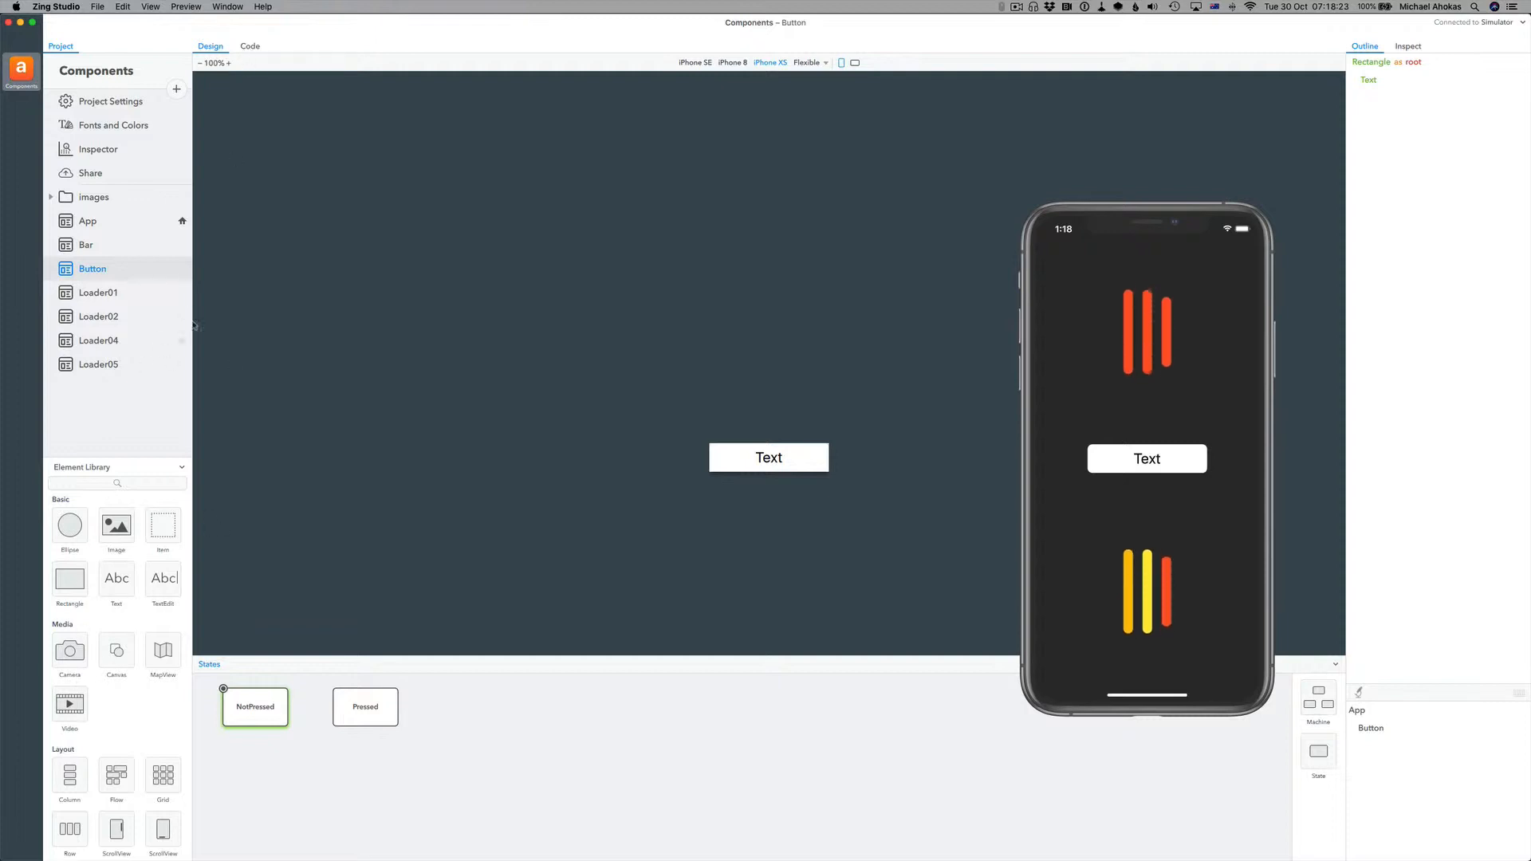
- Add a Gesture.Tap handler in the Button's code, below the Text block
click(248, 46)
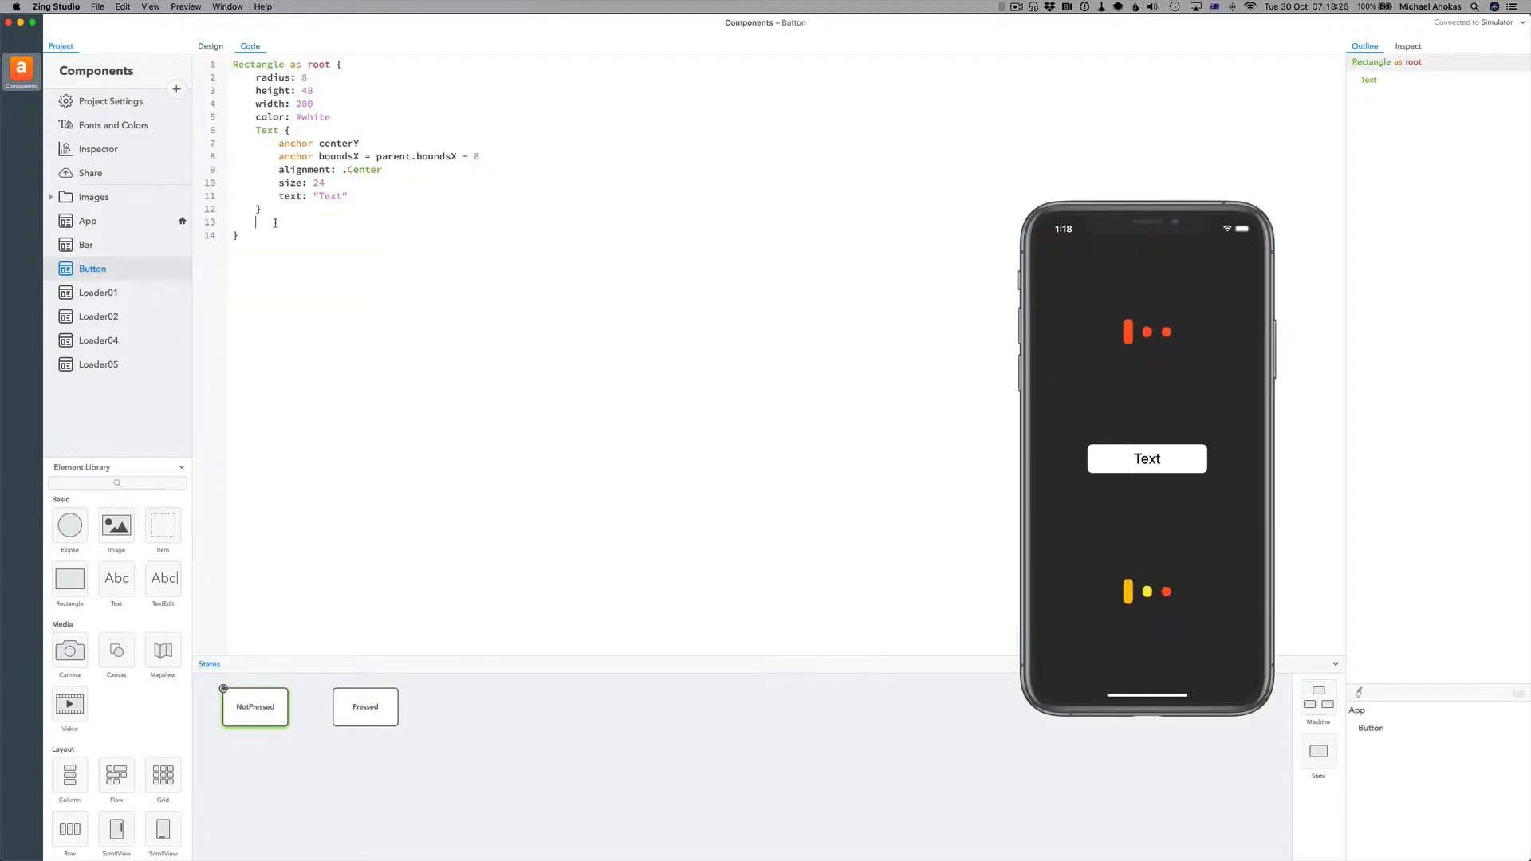
key(Return)
text(wi)
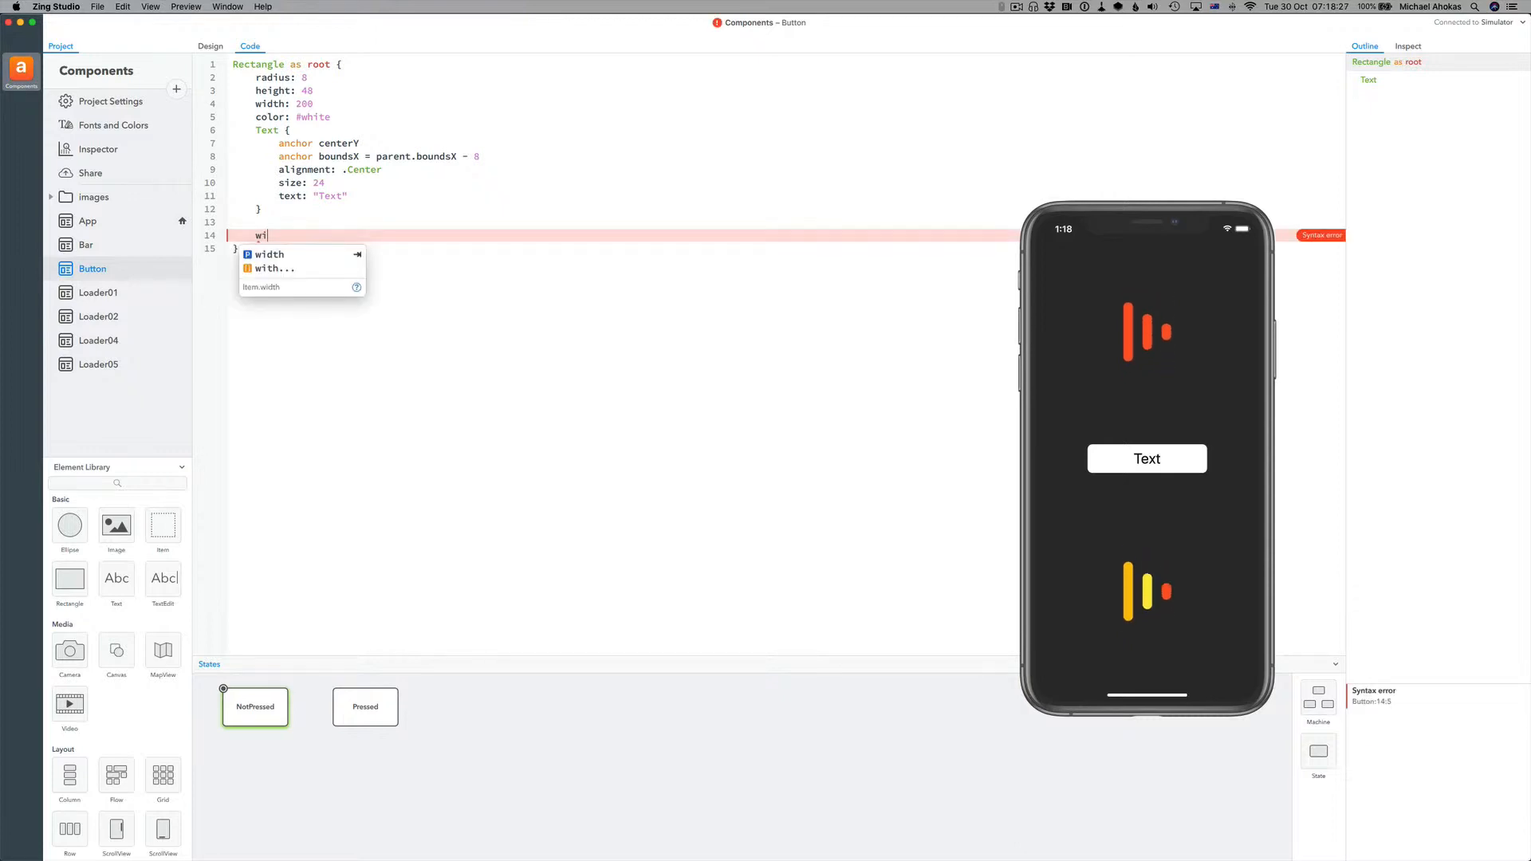
text(th ge)
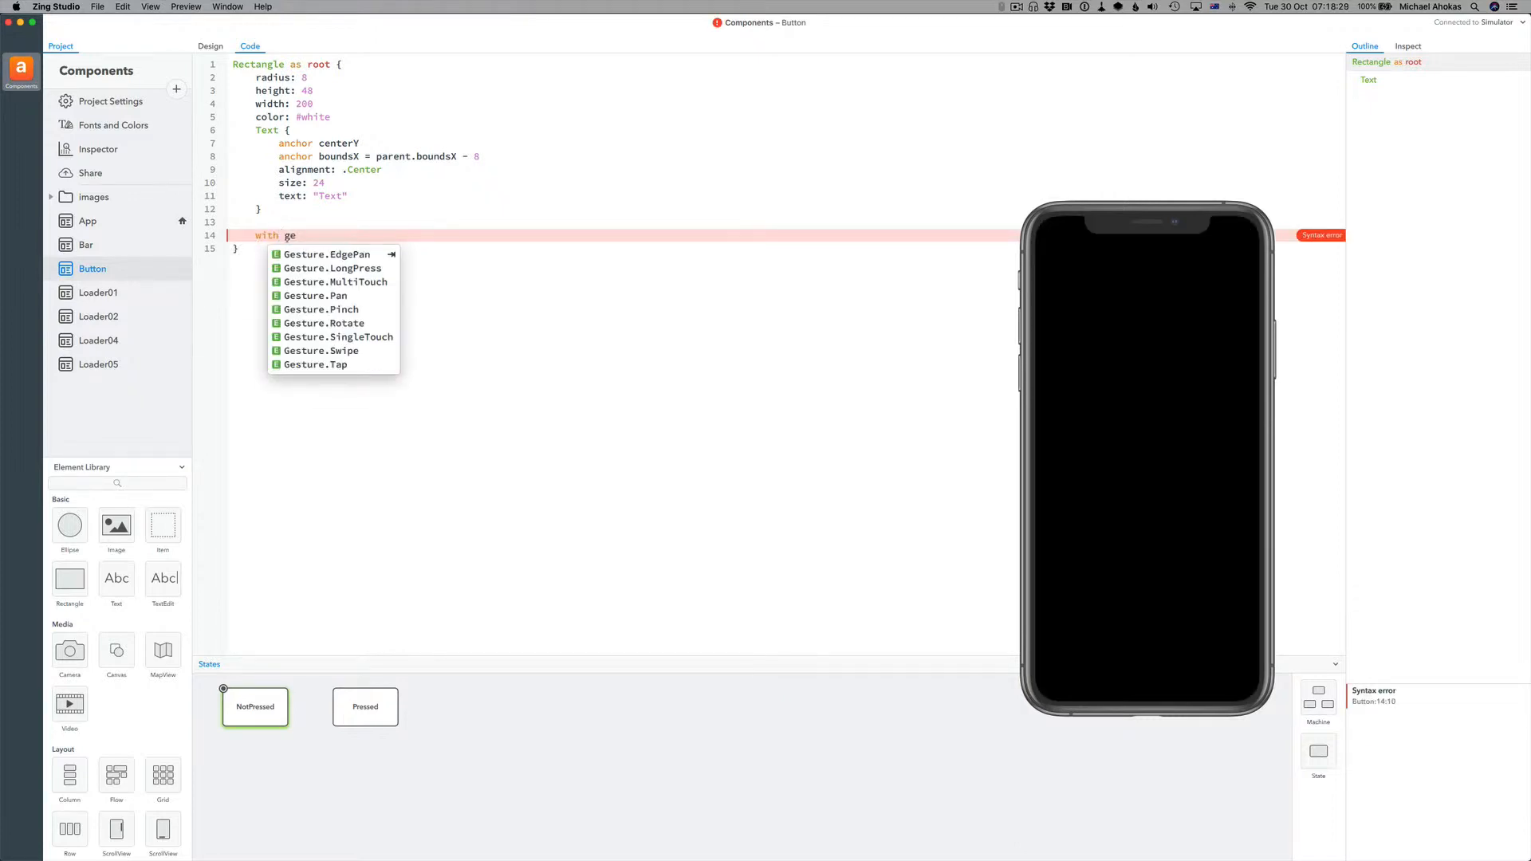
key(Up)
key(Return)
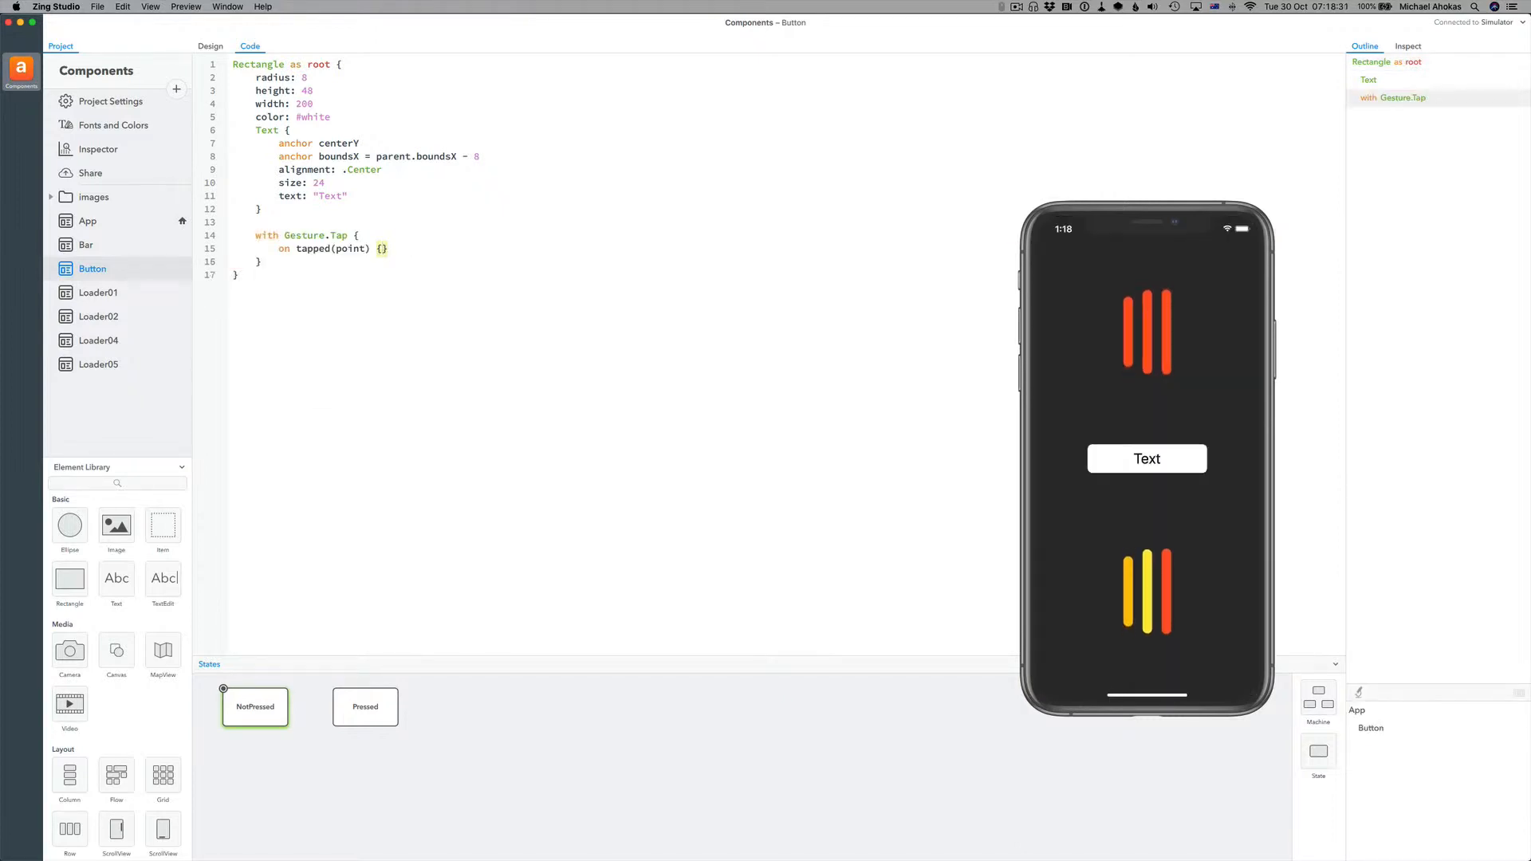
- Name the tap gesture in the code by adding "as button" to its declaration
key(Up)
key(Left)
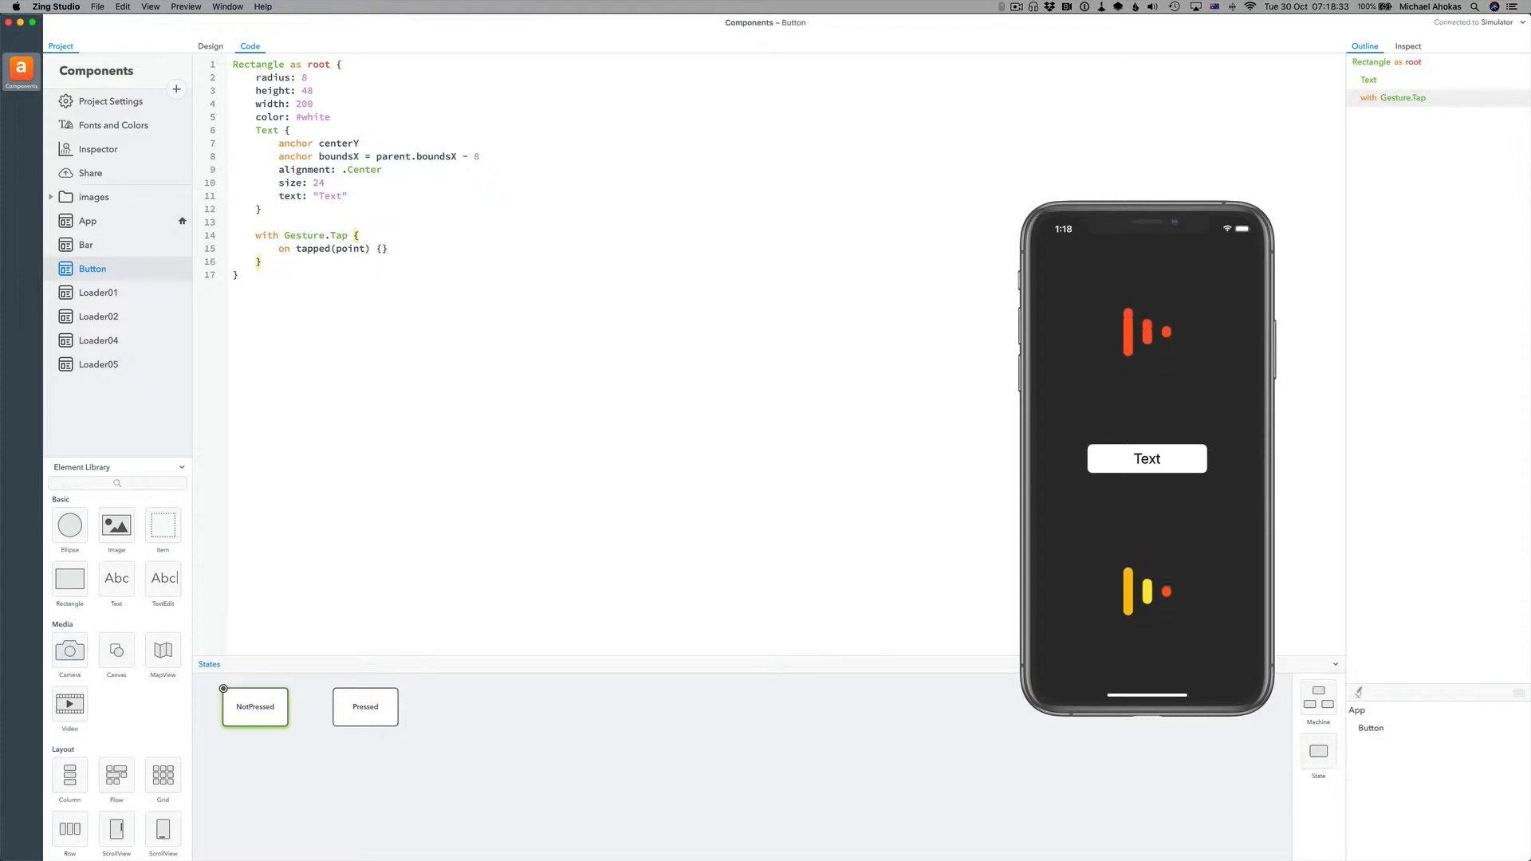
text(as button)
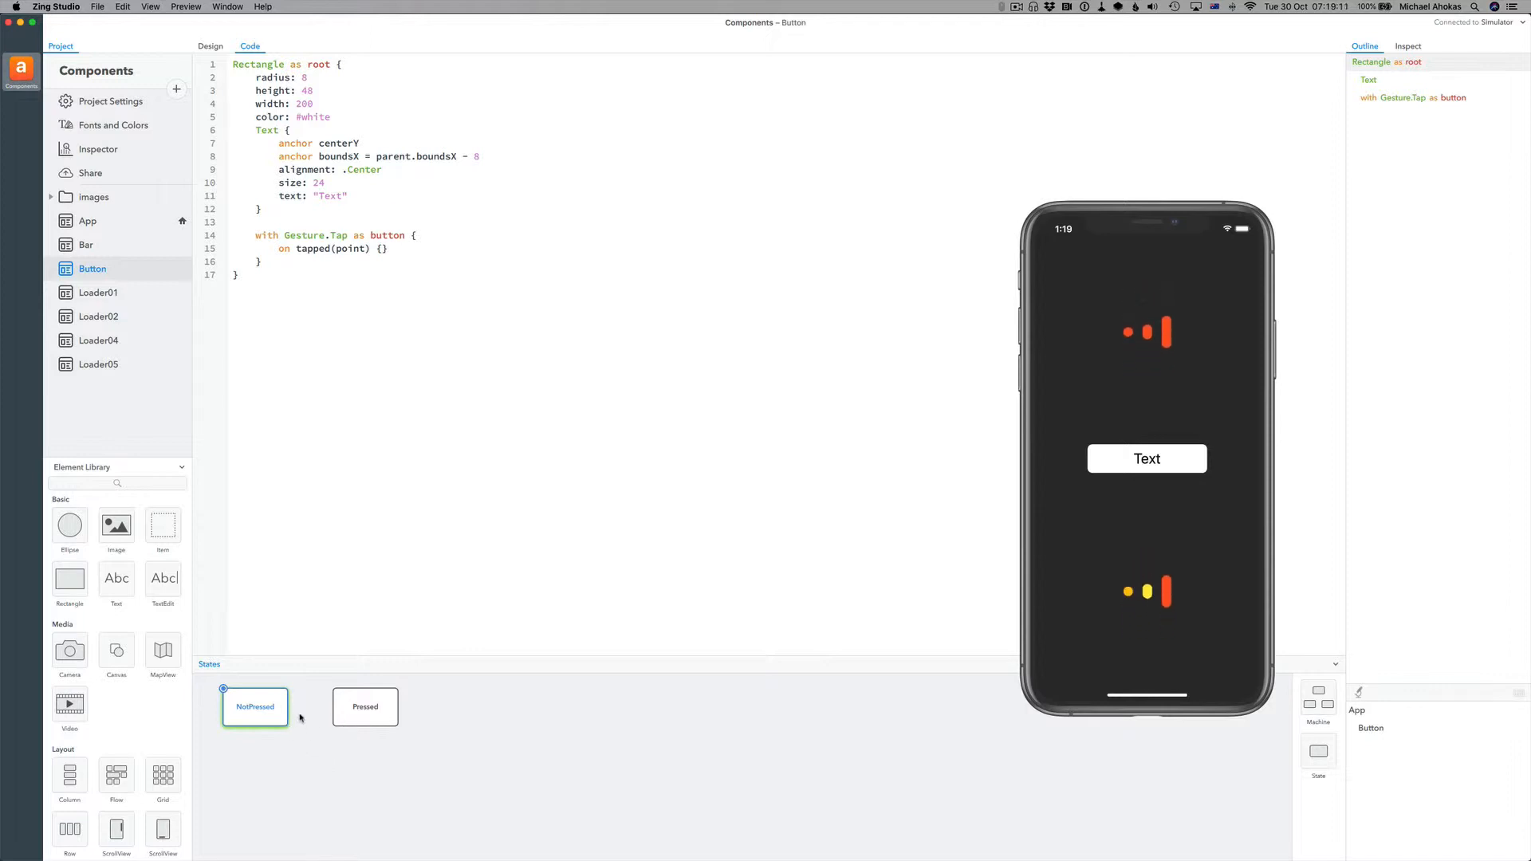
- Connect NotPressed to Pressed with a transition conditioned on button.isPressed, and try the button in the simulator
drag(287, 706, 339, 713)
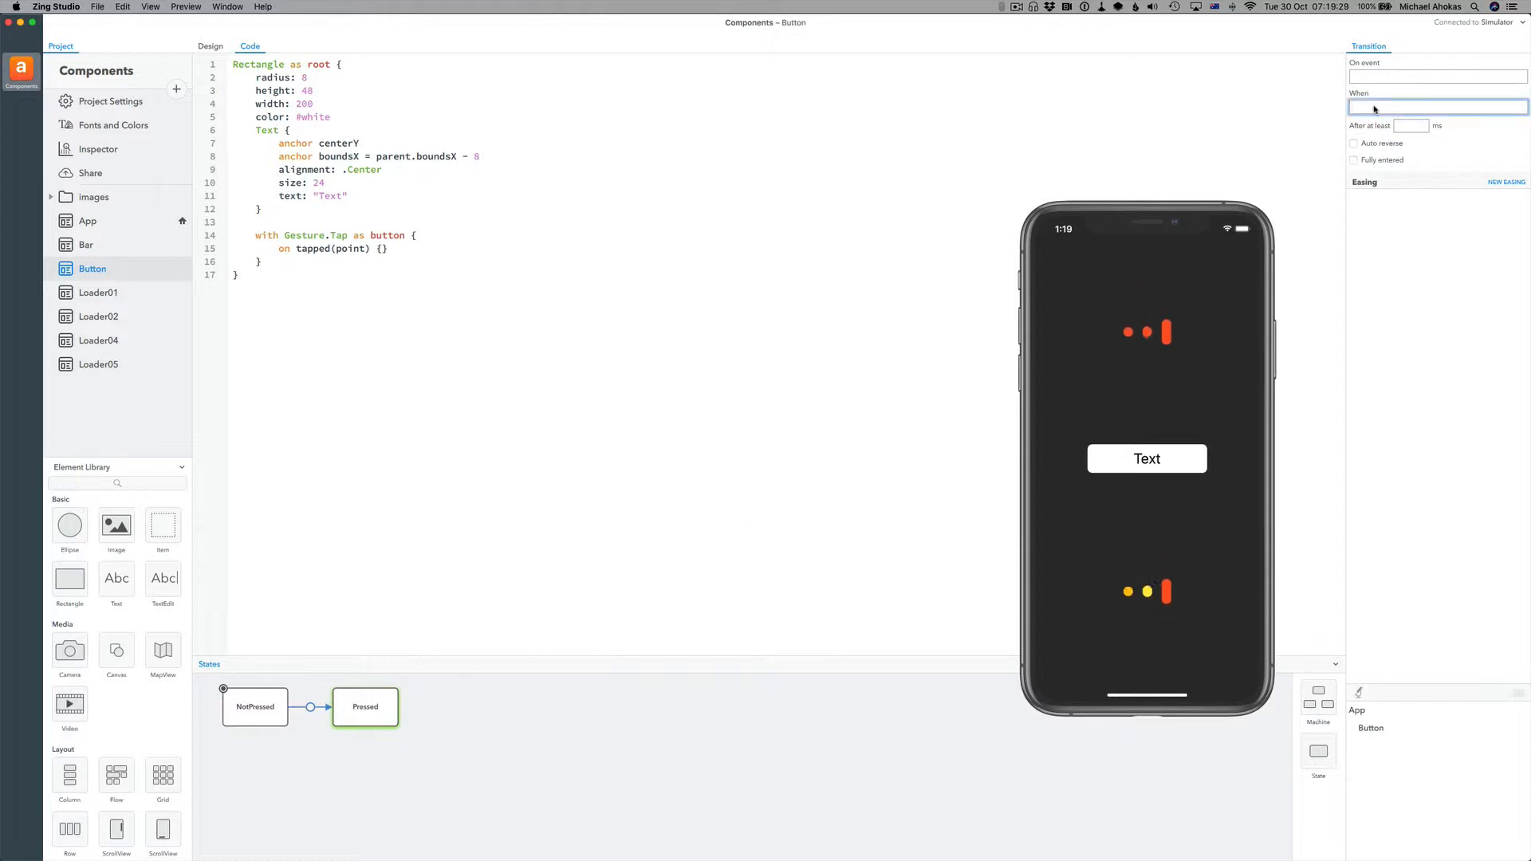
text(bu)
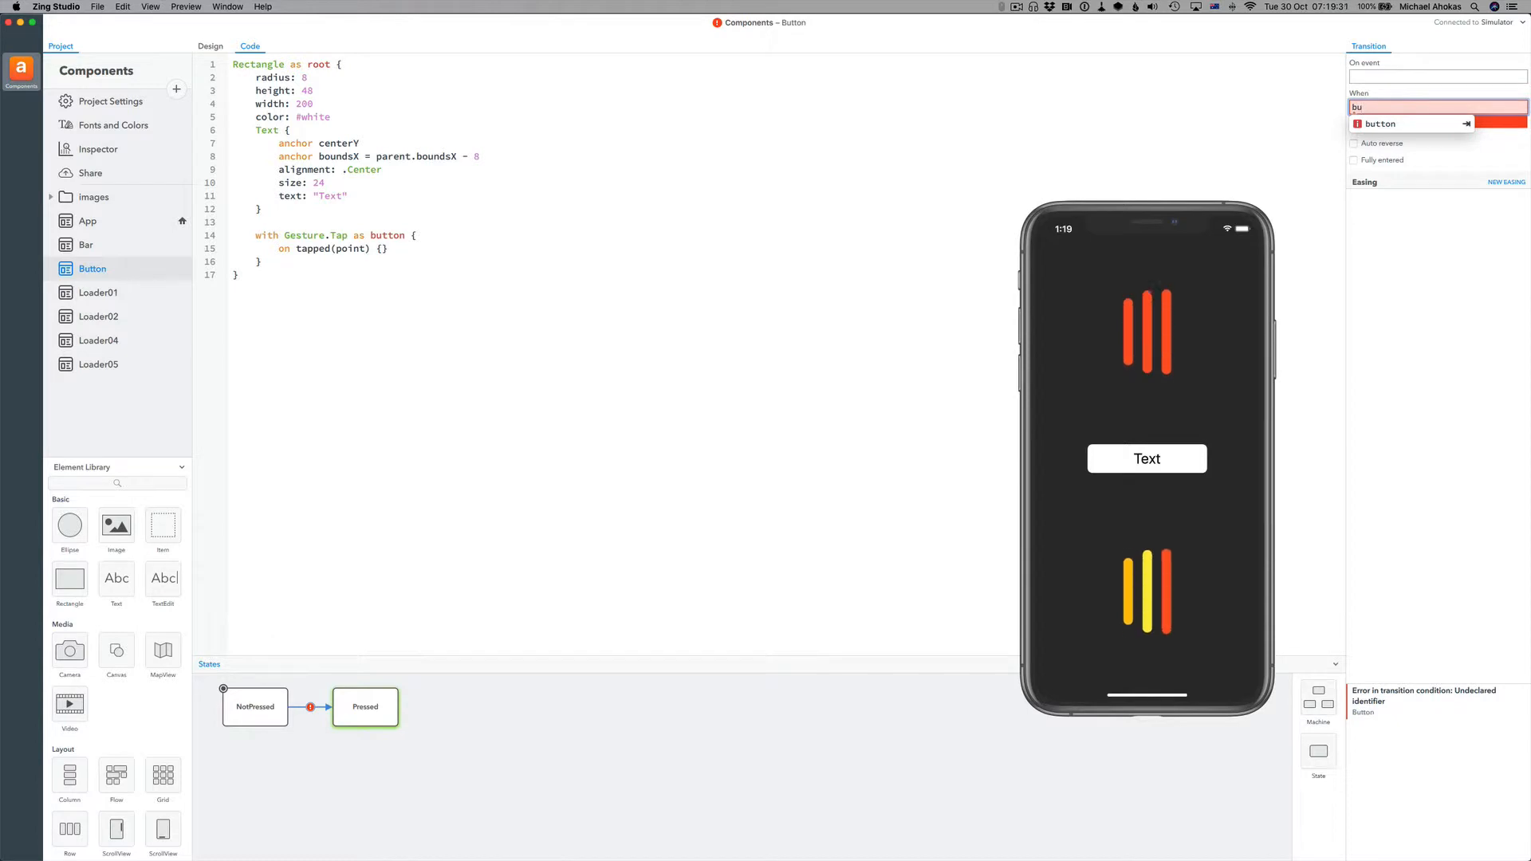
text(tton.ia)
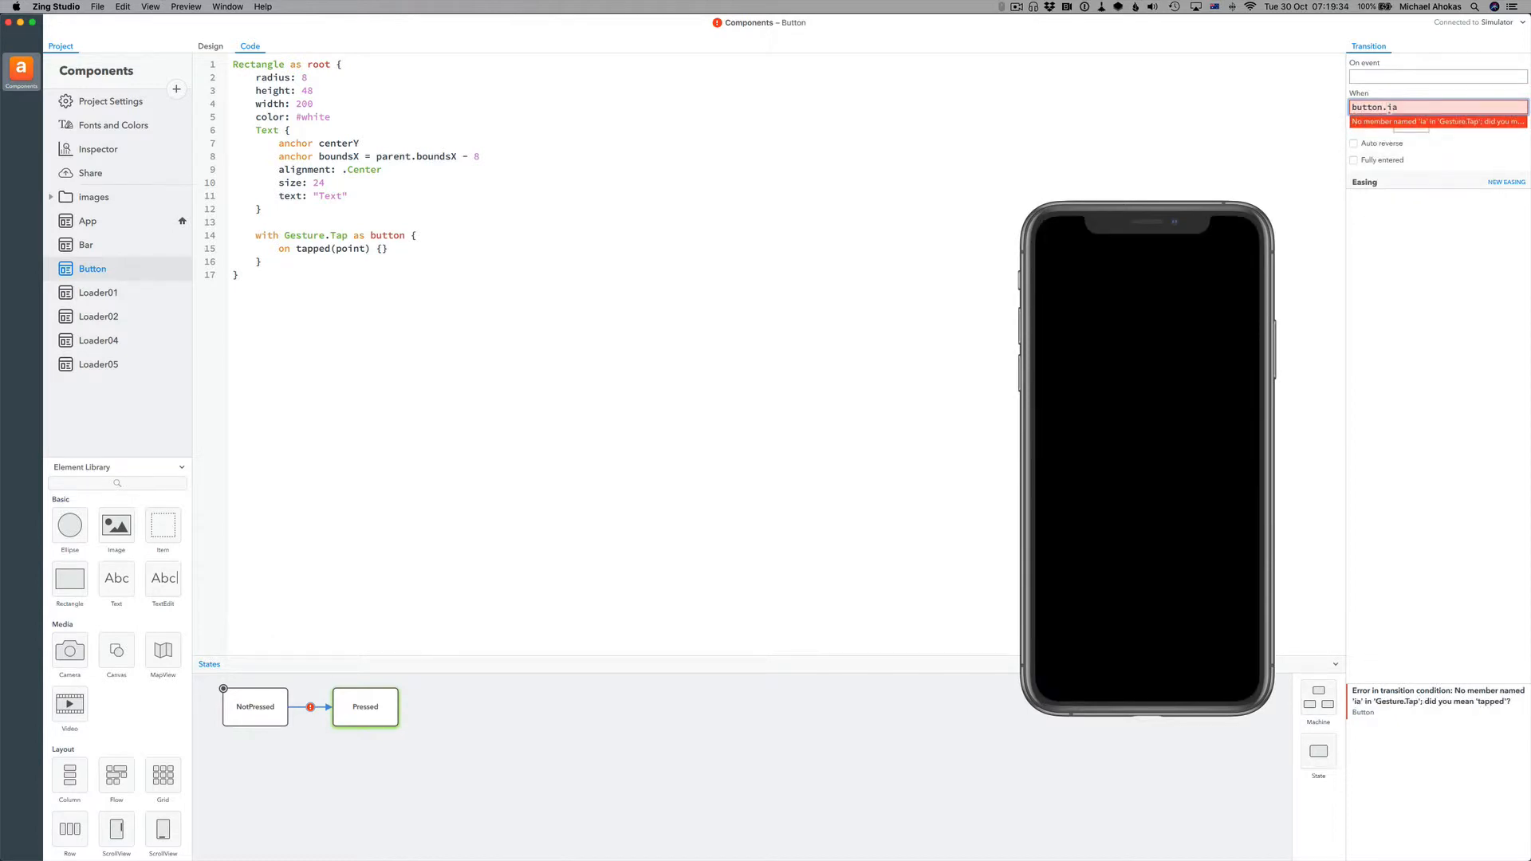
key(BackSpace)
text(sPressed)
key(Return)
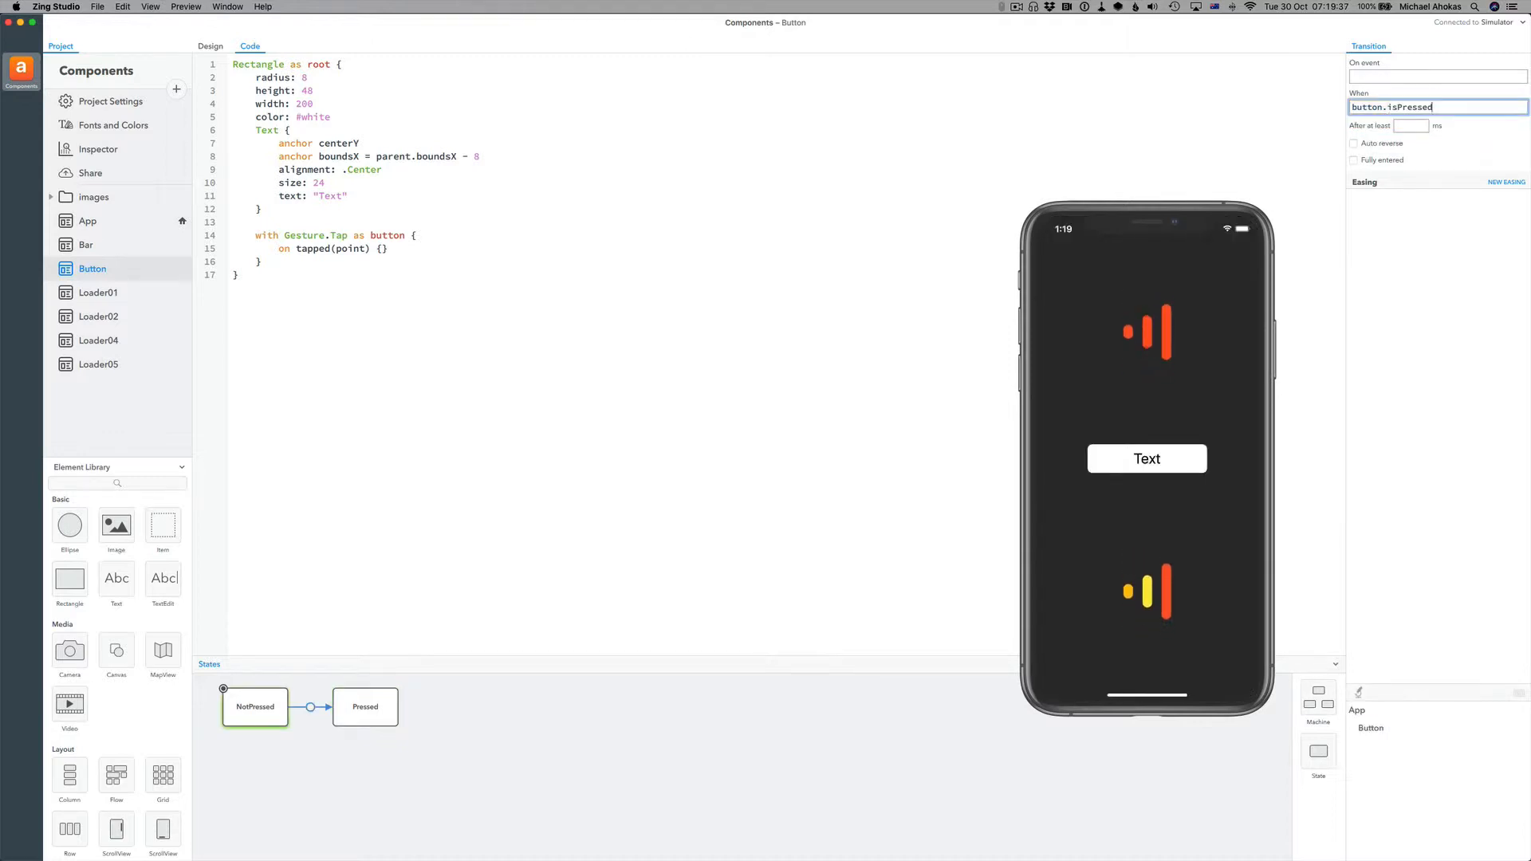
click(1106, 399)
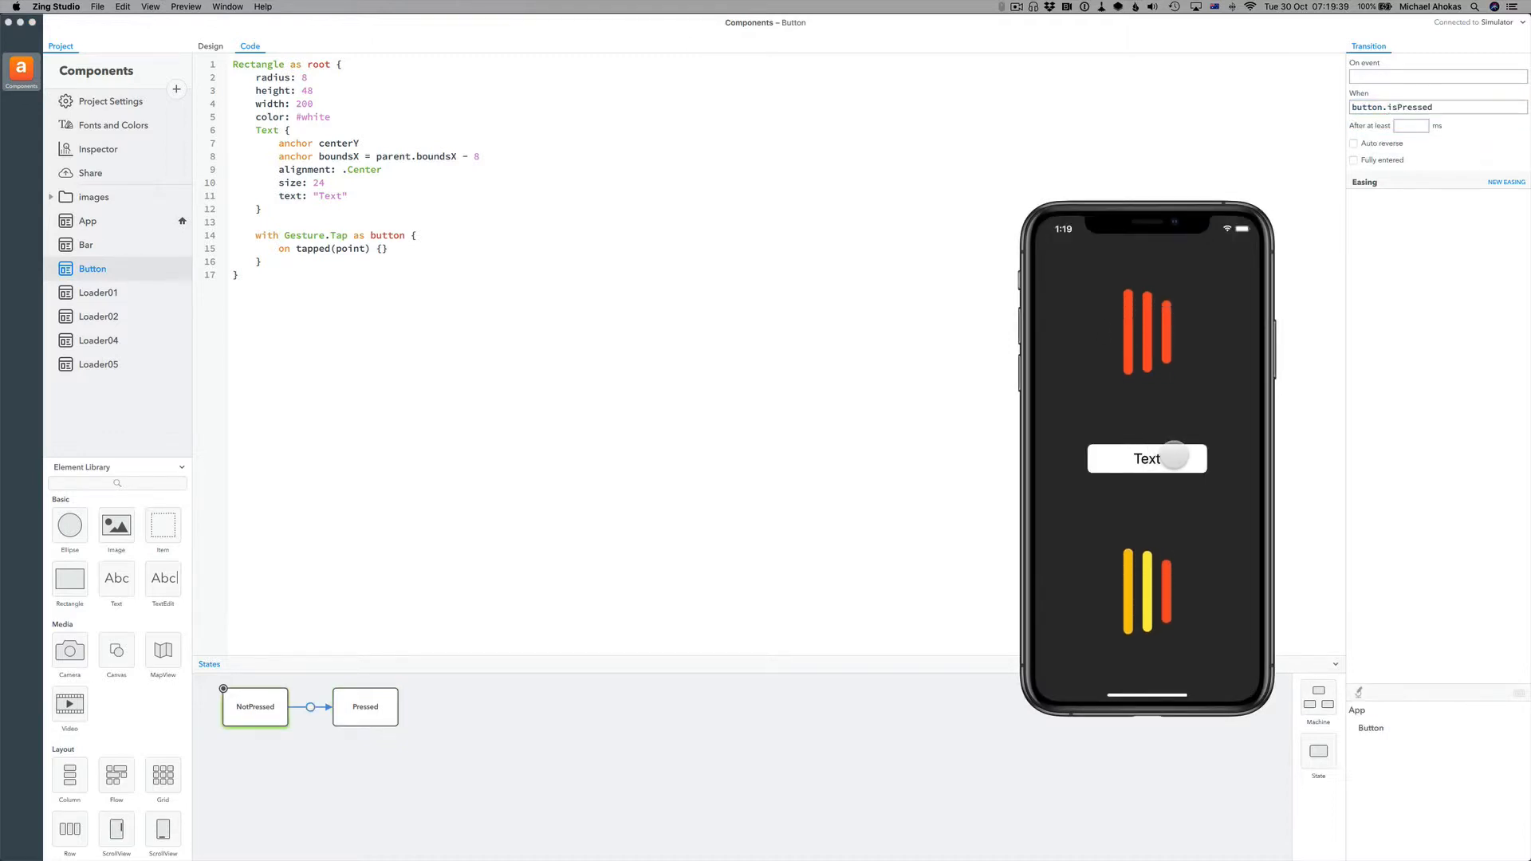
click(1179, 459)
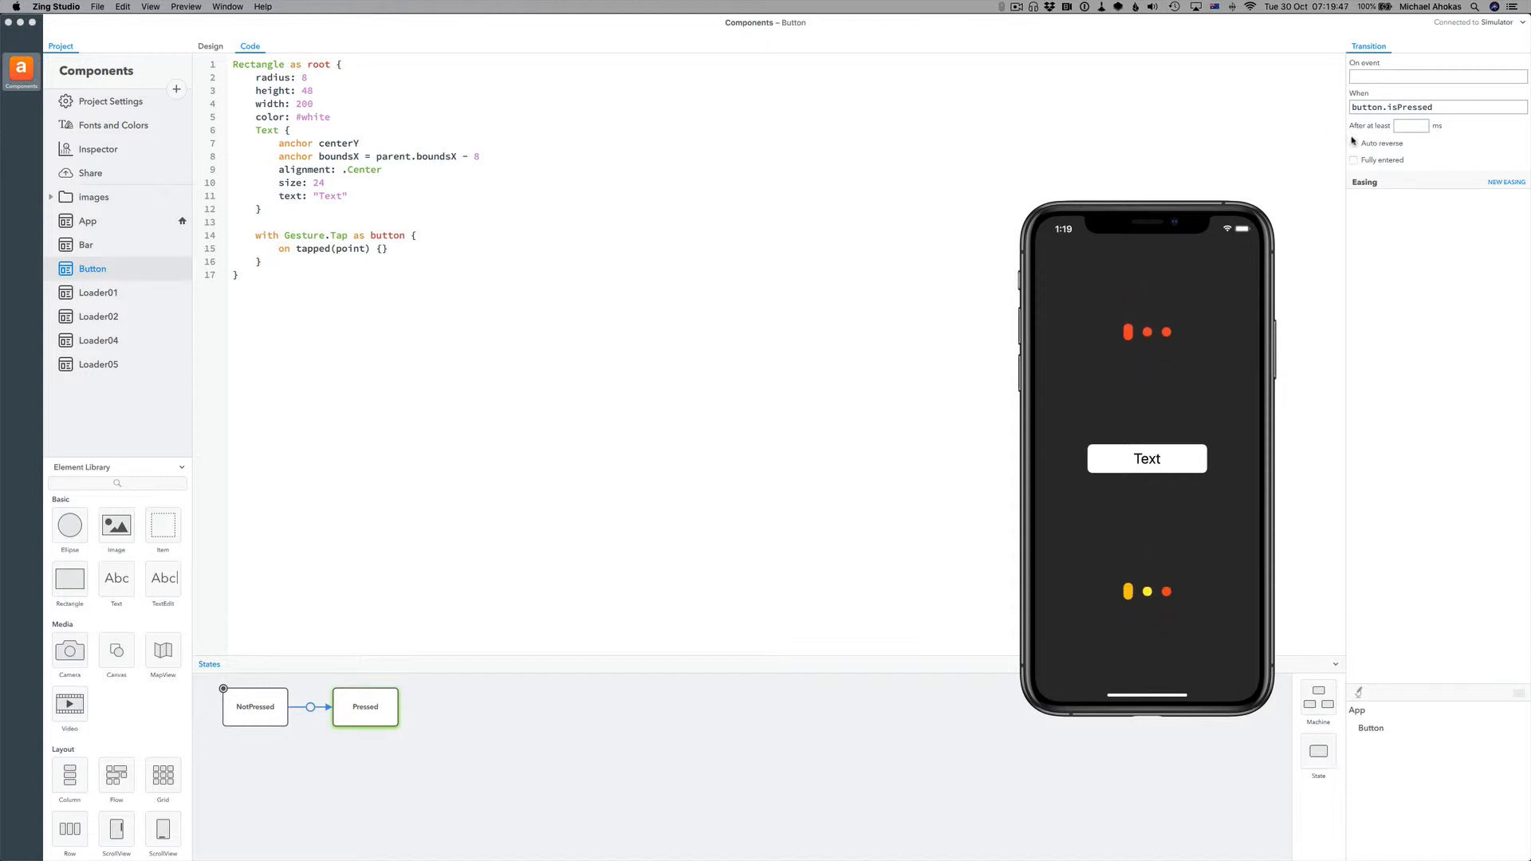
- Enable auto reverse on the NotPressed–Pressed transition and test pressing and releasing the button in the simulator
click(1354, 145)
click(1168, 451)
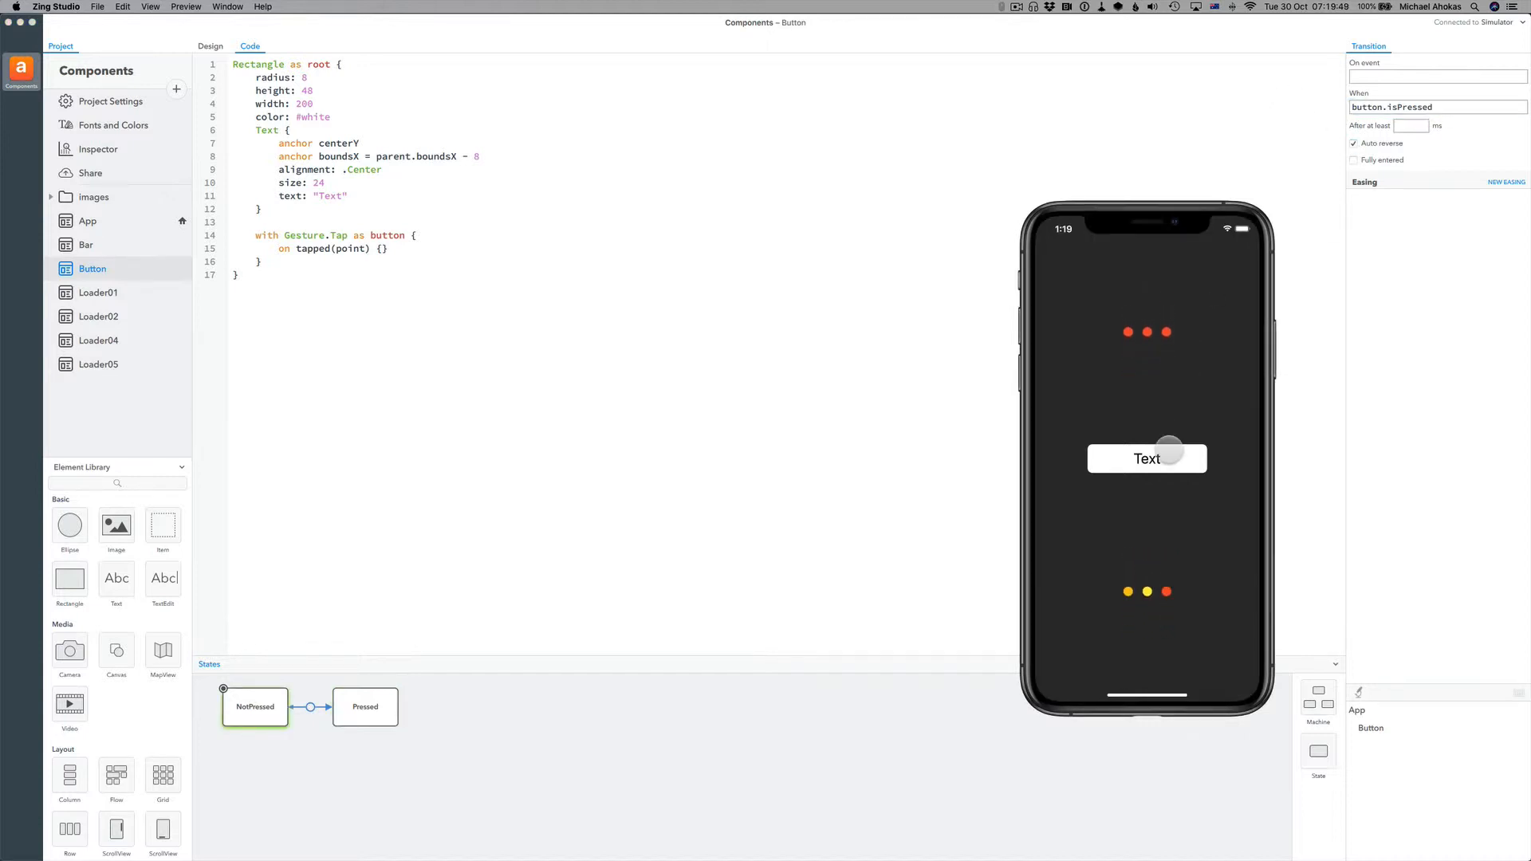
click(1172, 453)
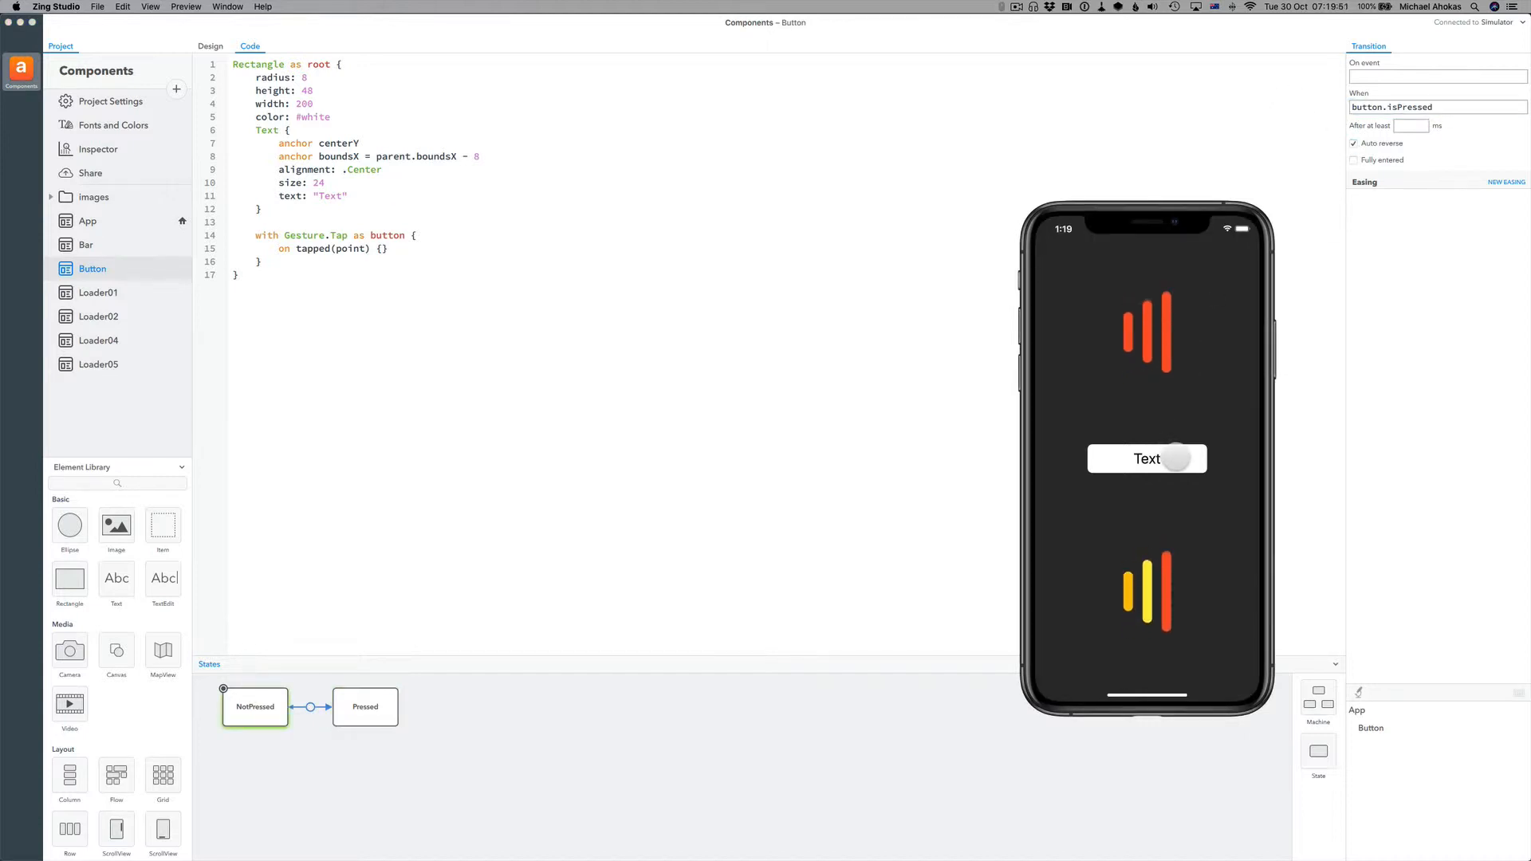
click(1176, 458)
- In the Button's design, set the base color of the root rectangle to amber
click(211, 47)
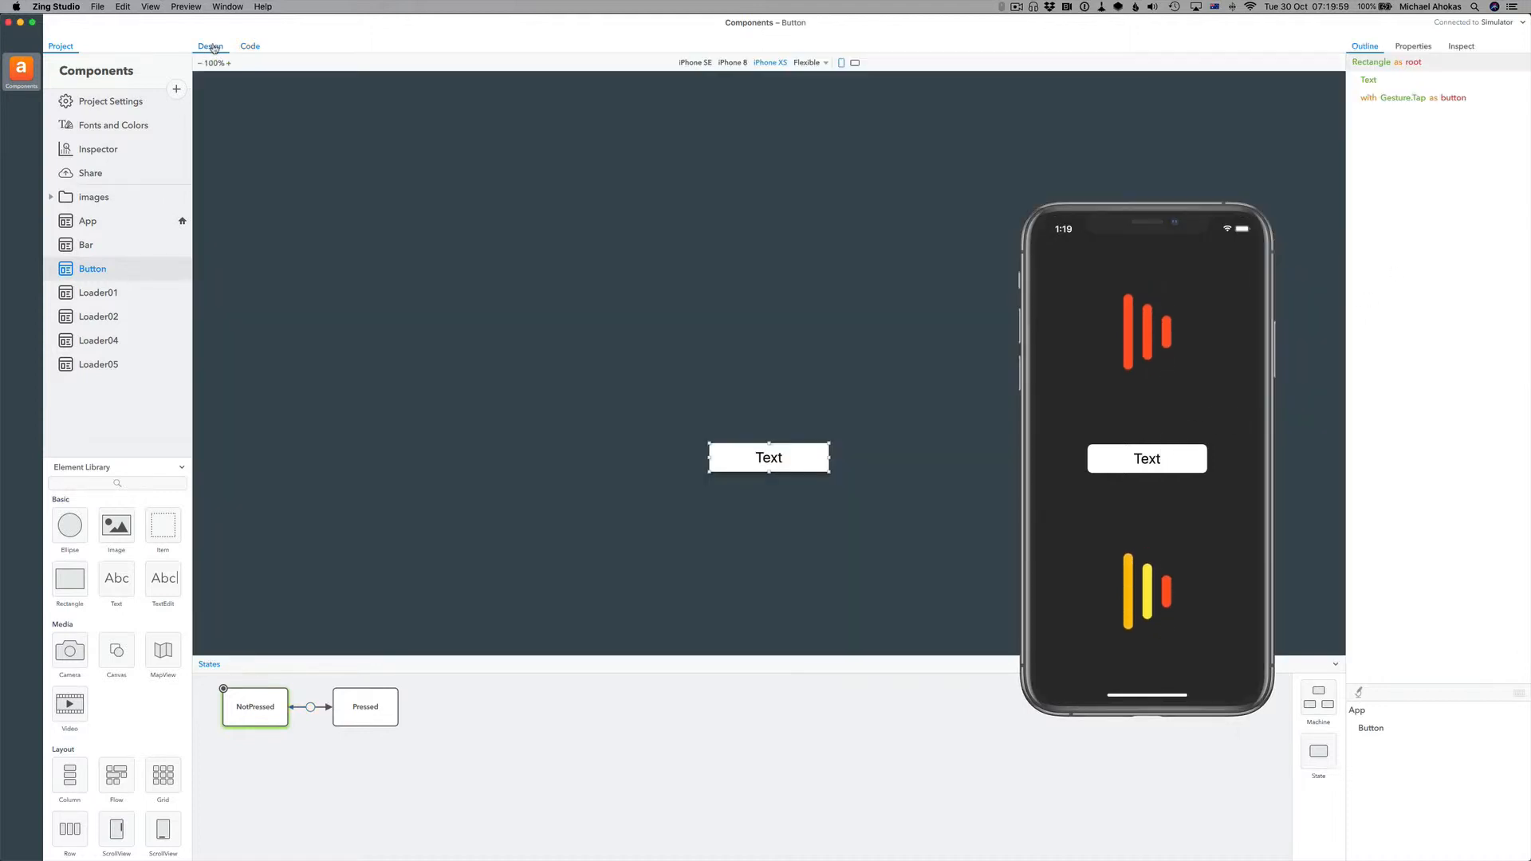
click(711, 472)
click(277, 722)
click(323, 740)
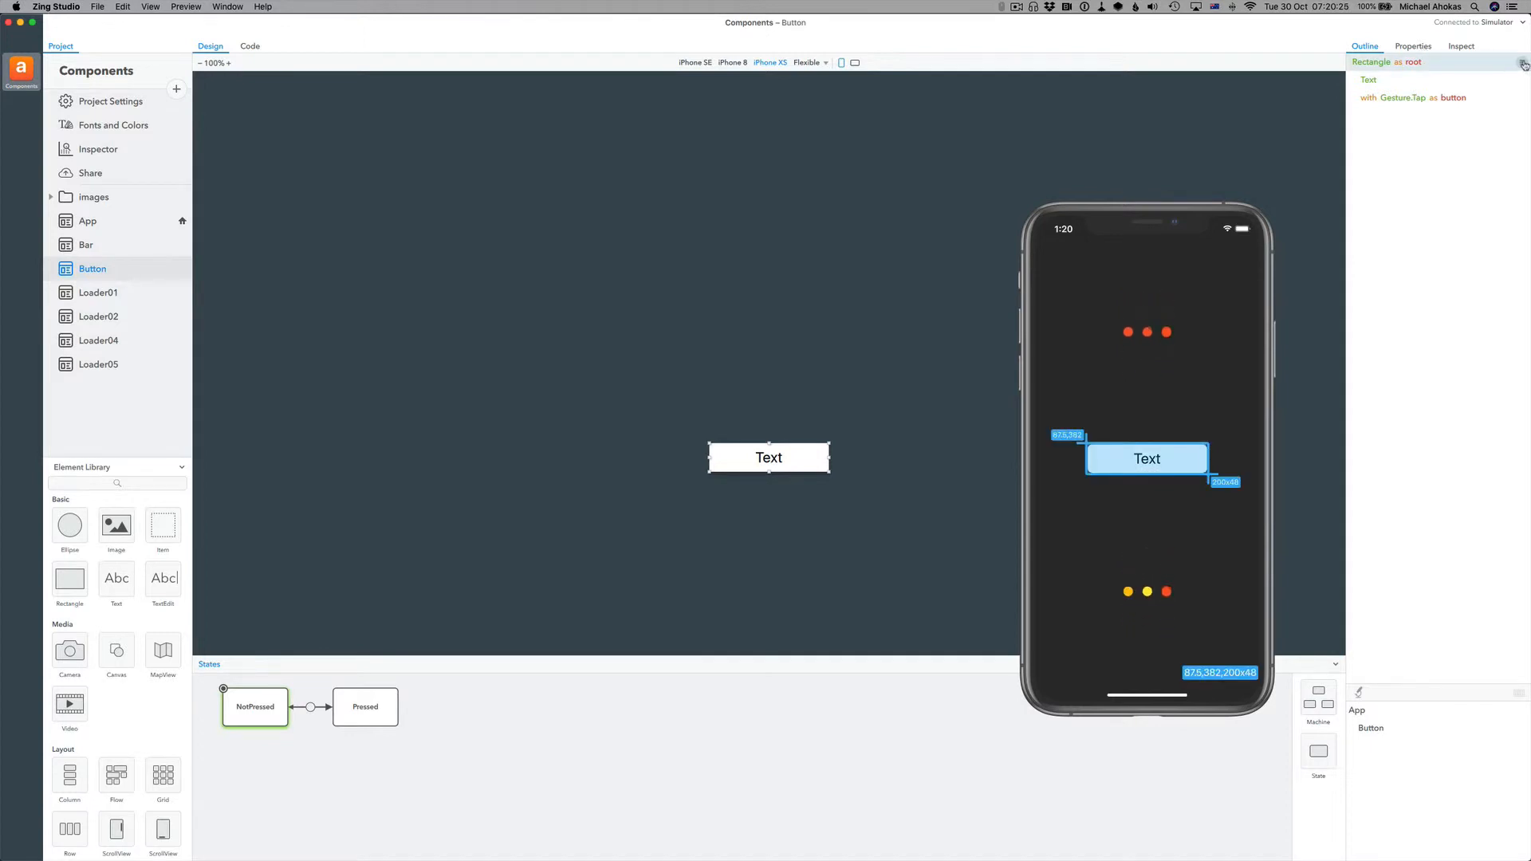
click(1524, 64)
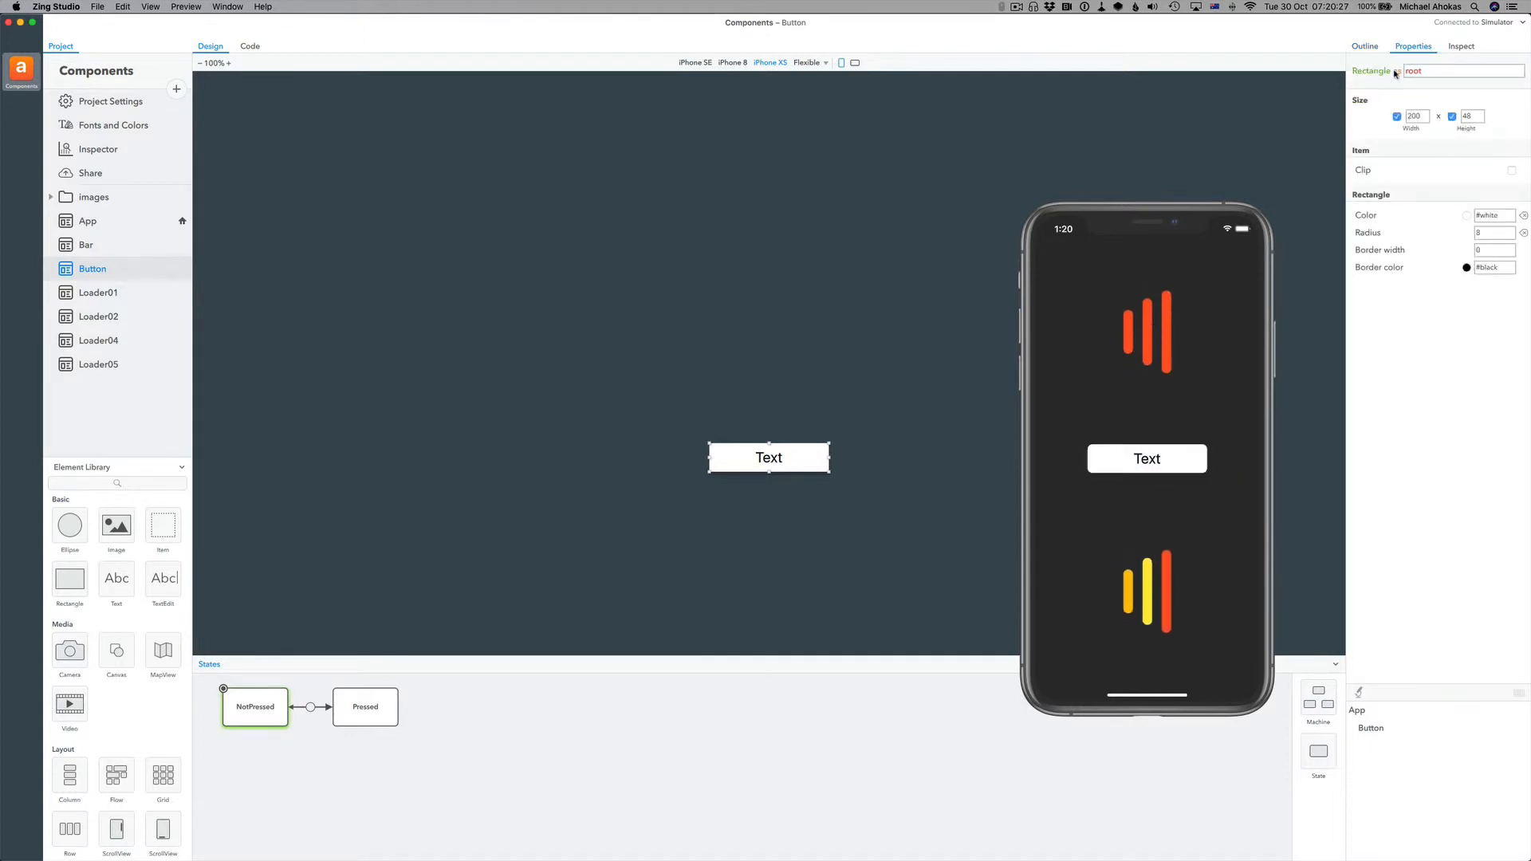
click(1468, 217)
scroll(1451, 284, up, 3)
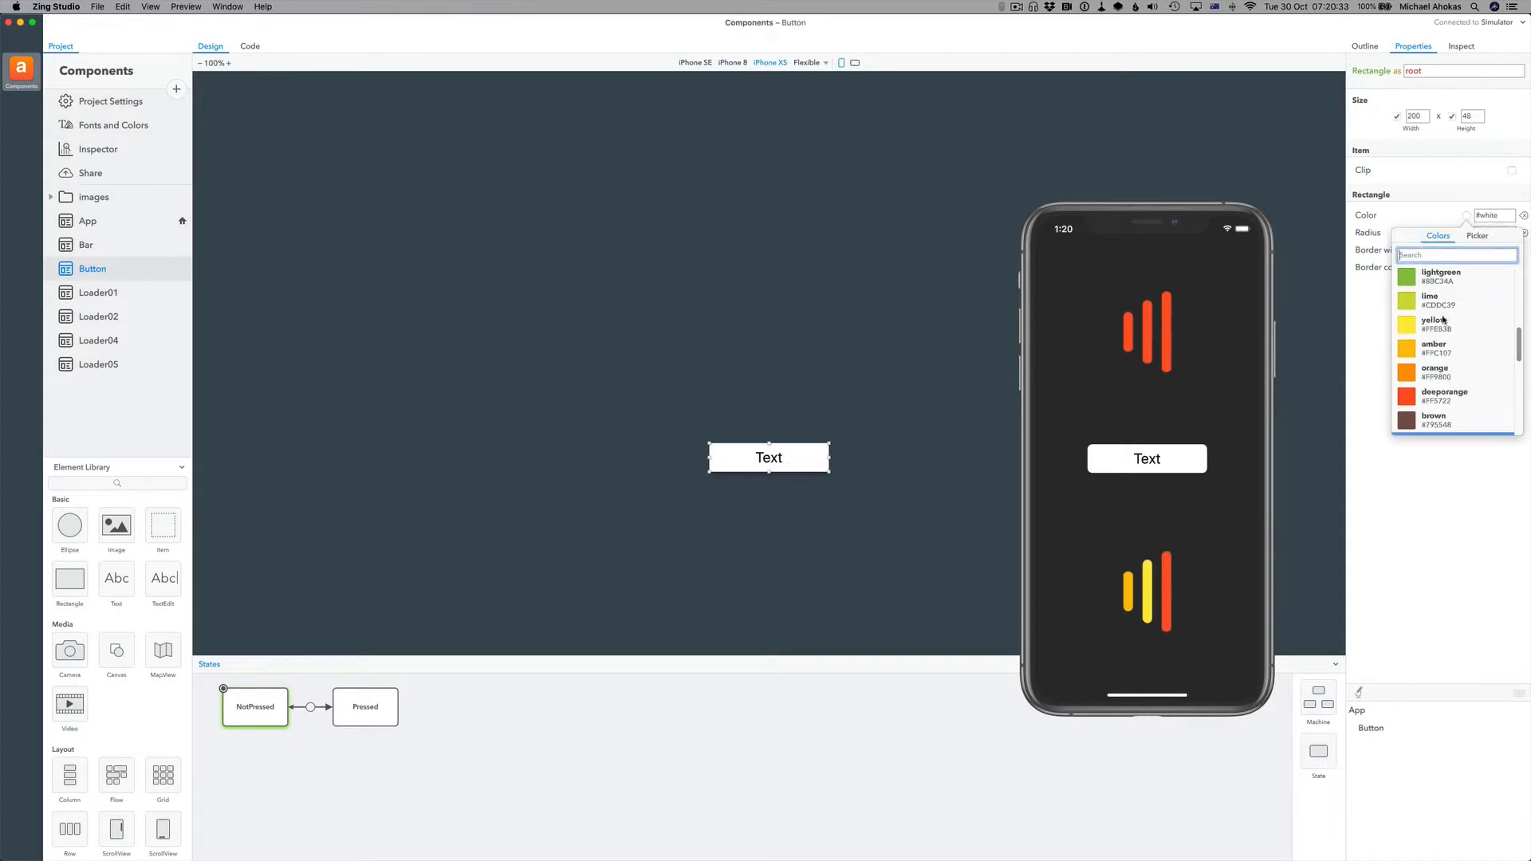
click(1448, 353)
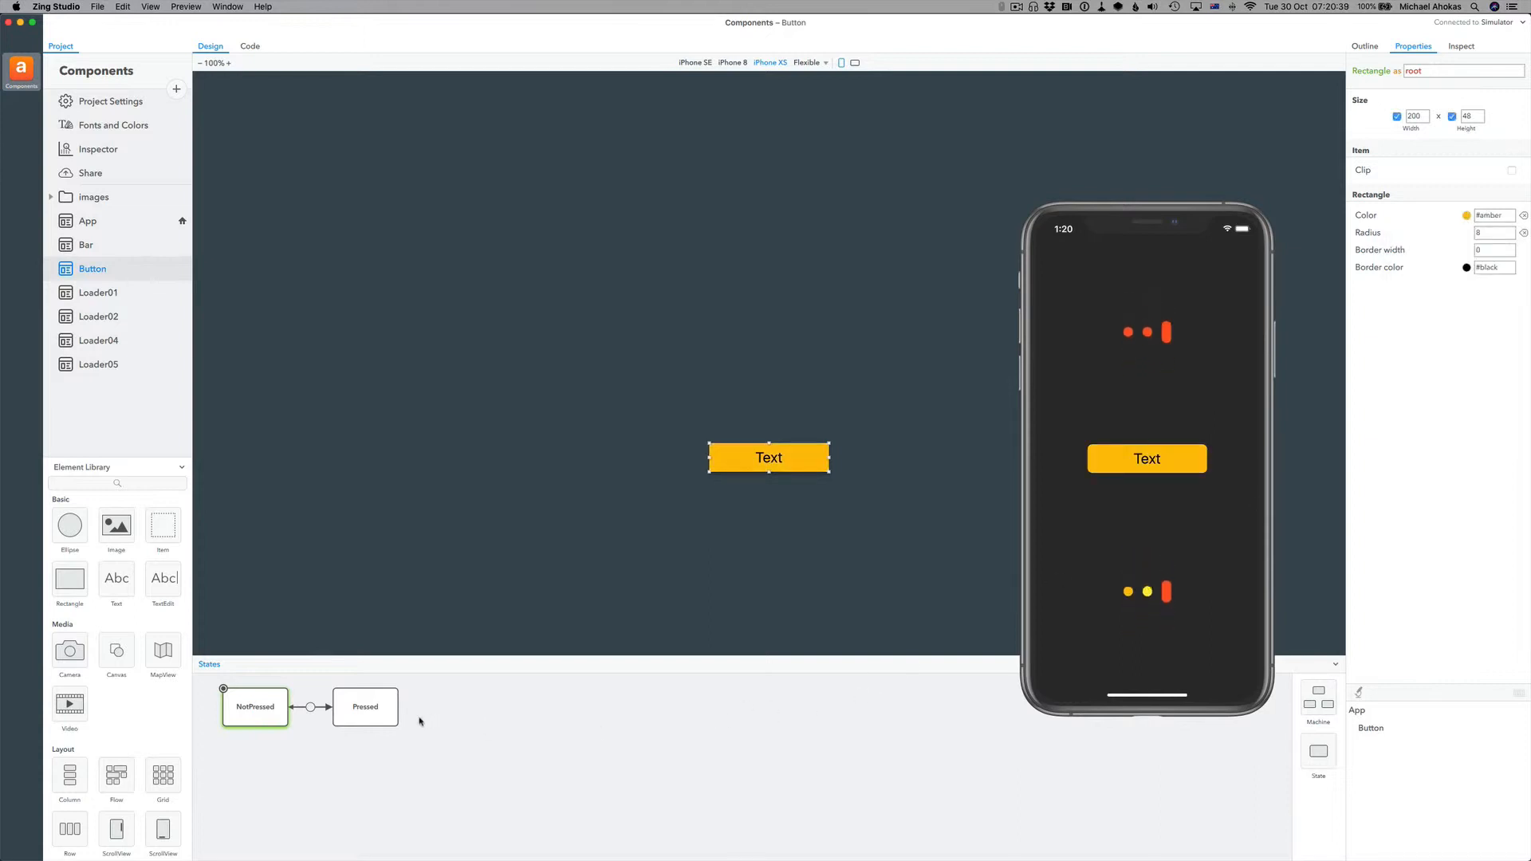
- Set the root rectangle's color to orange for the Pressed state only, and return to the base design
click(390, 717)
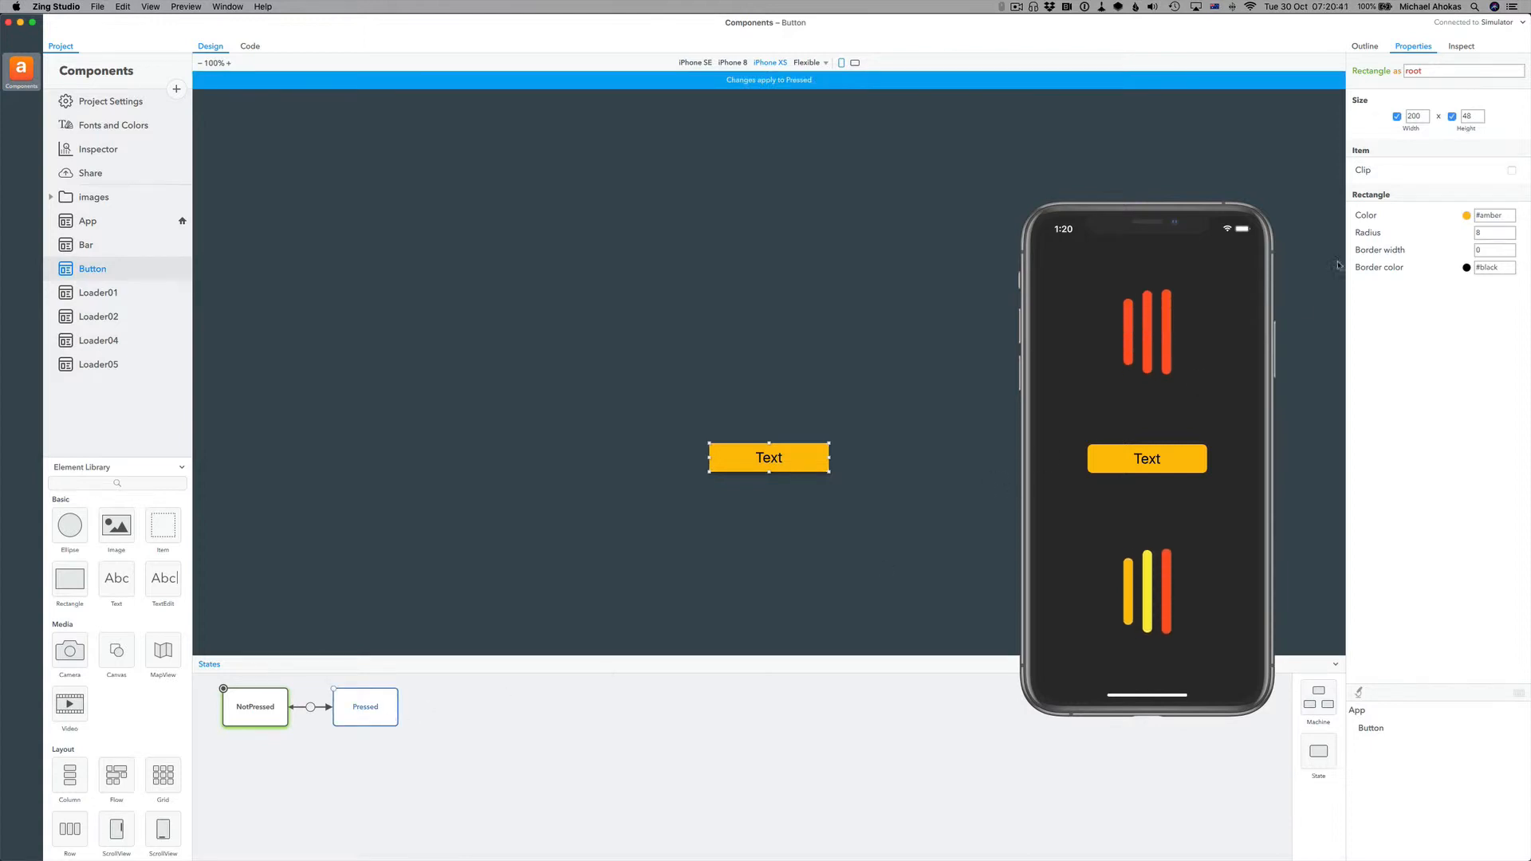
click(1467, 215)
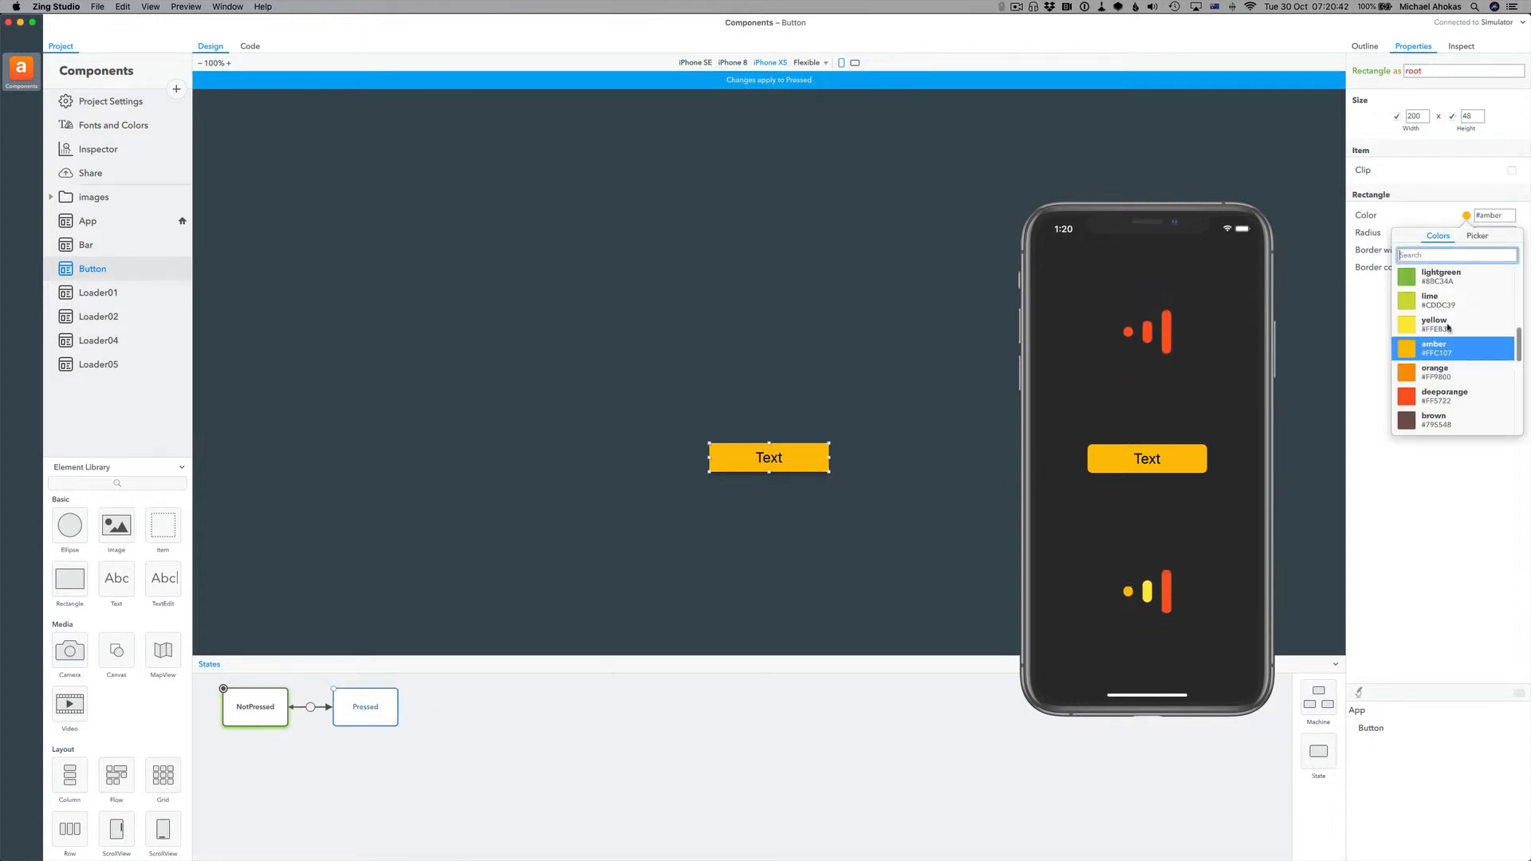
click(1432, 371)
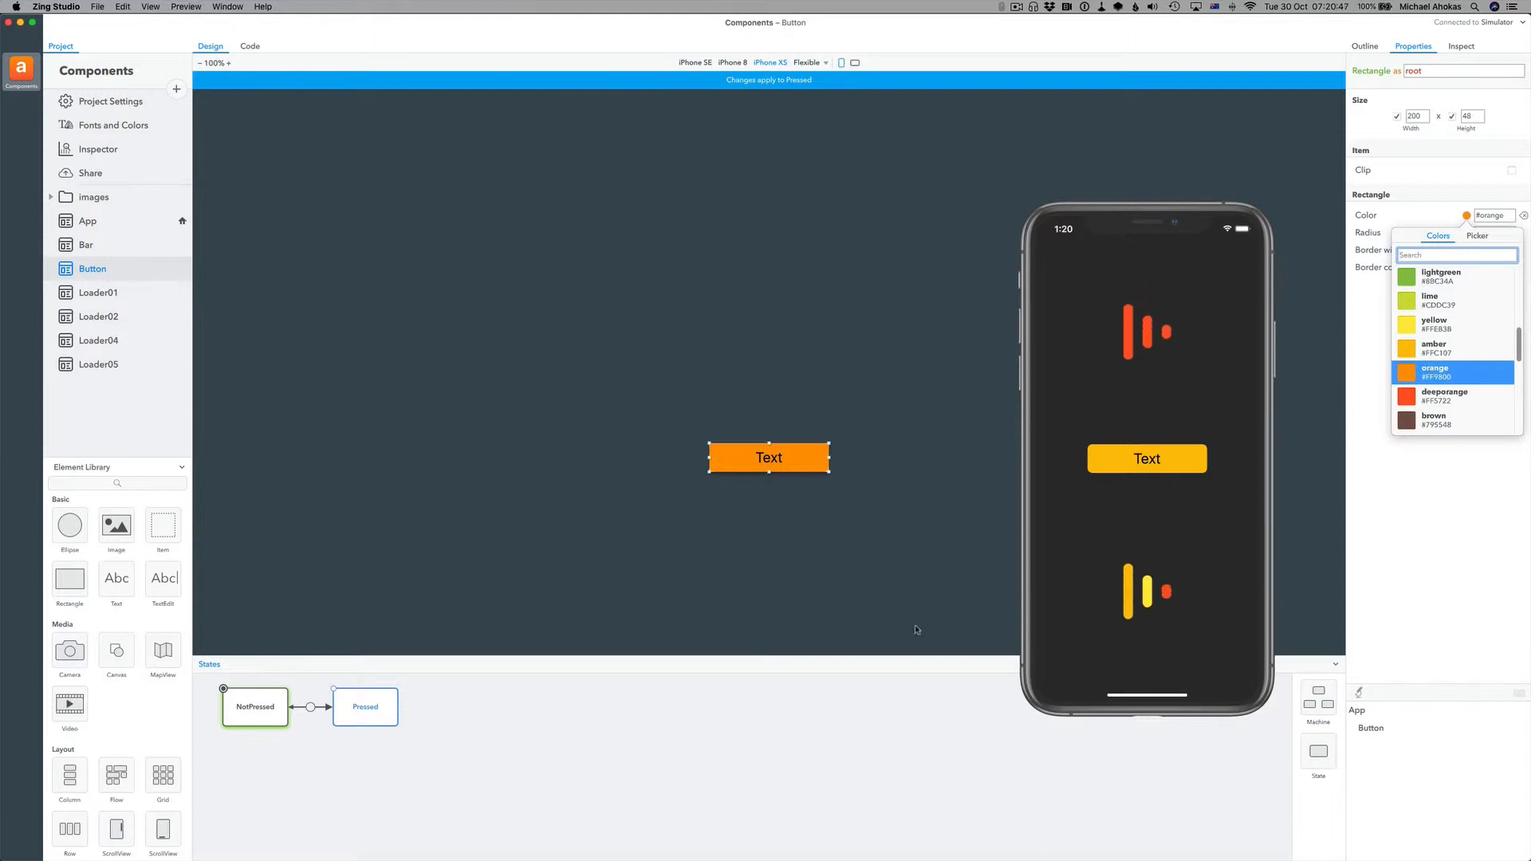
click(578, 693)
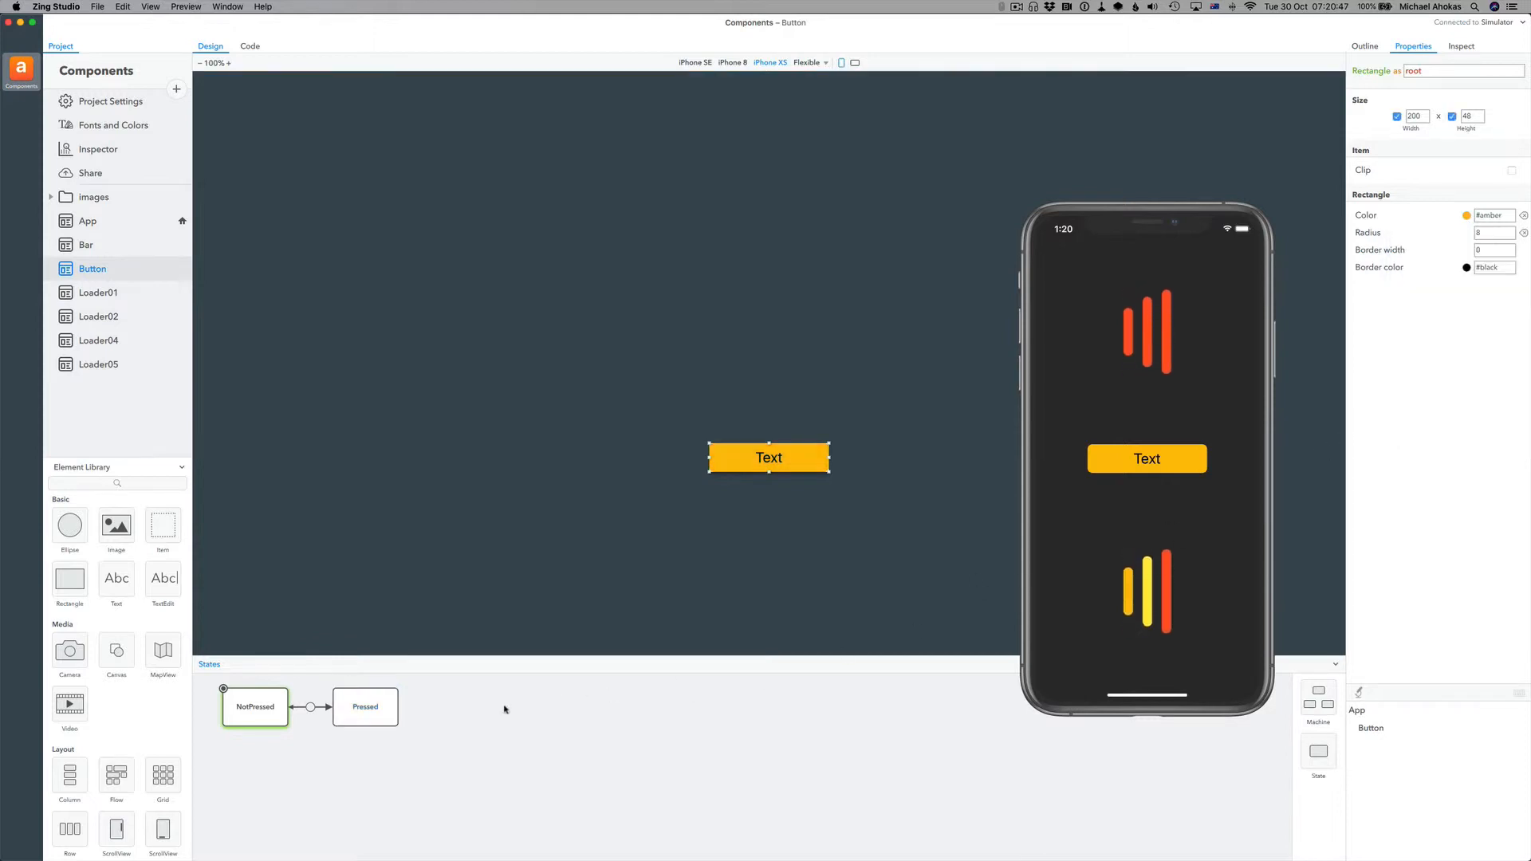
- Select the transition between the two states and test the button's color change in the simulator
click(313, 709)
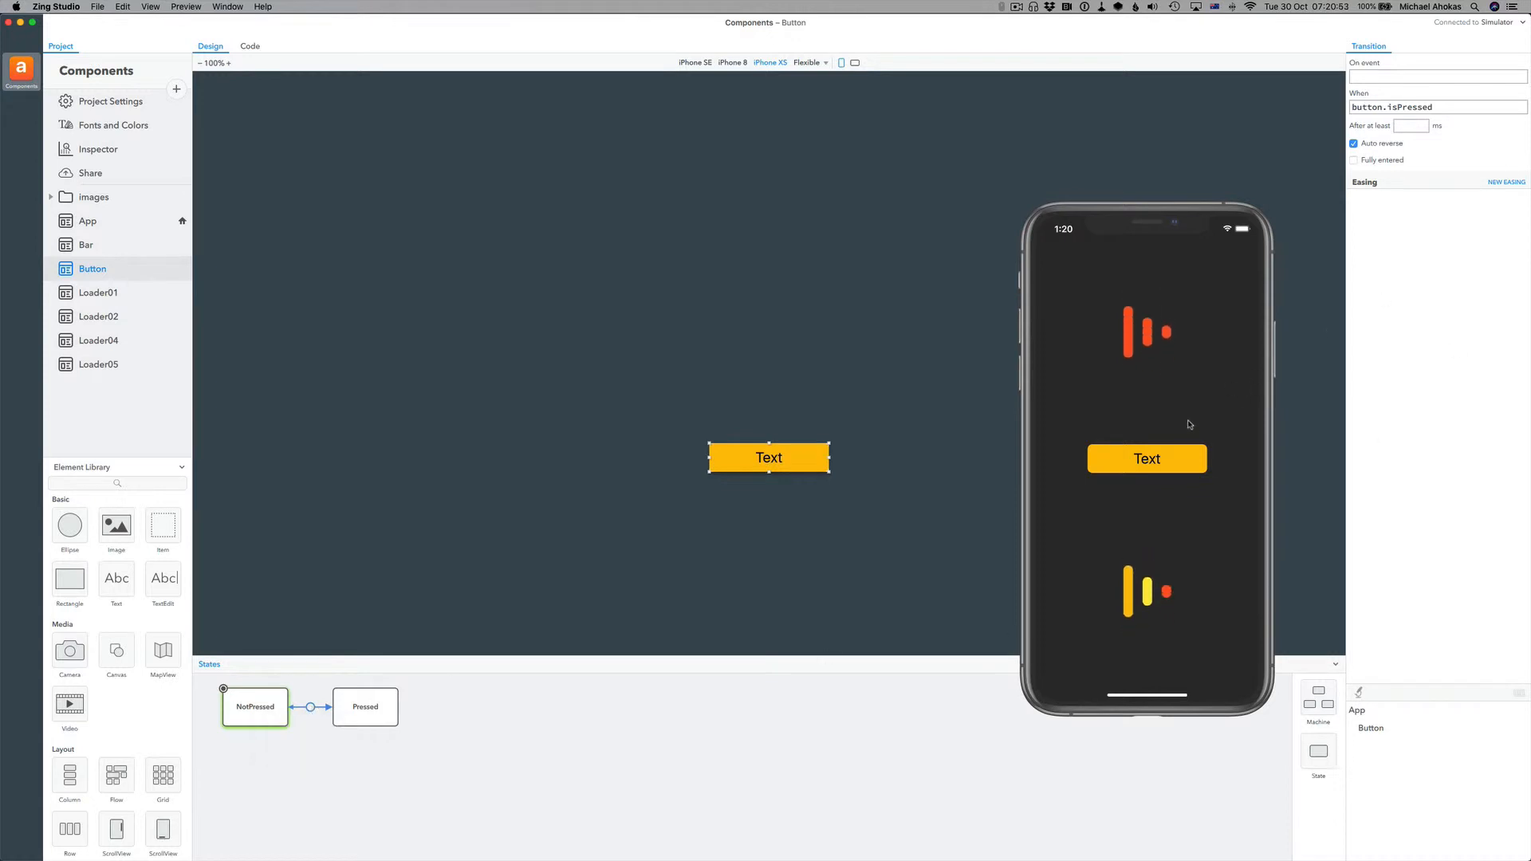
drag(1188, 421, 1190, 456)
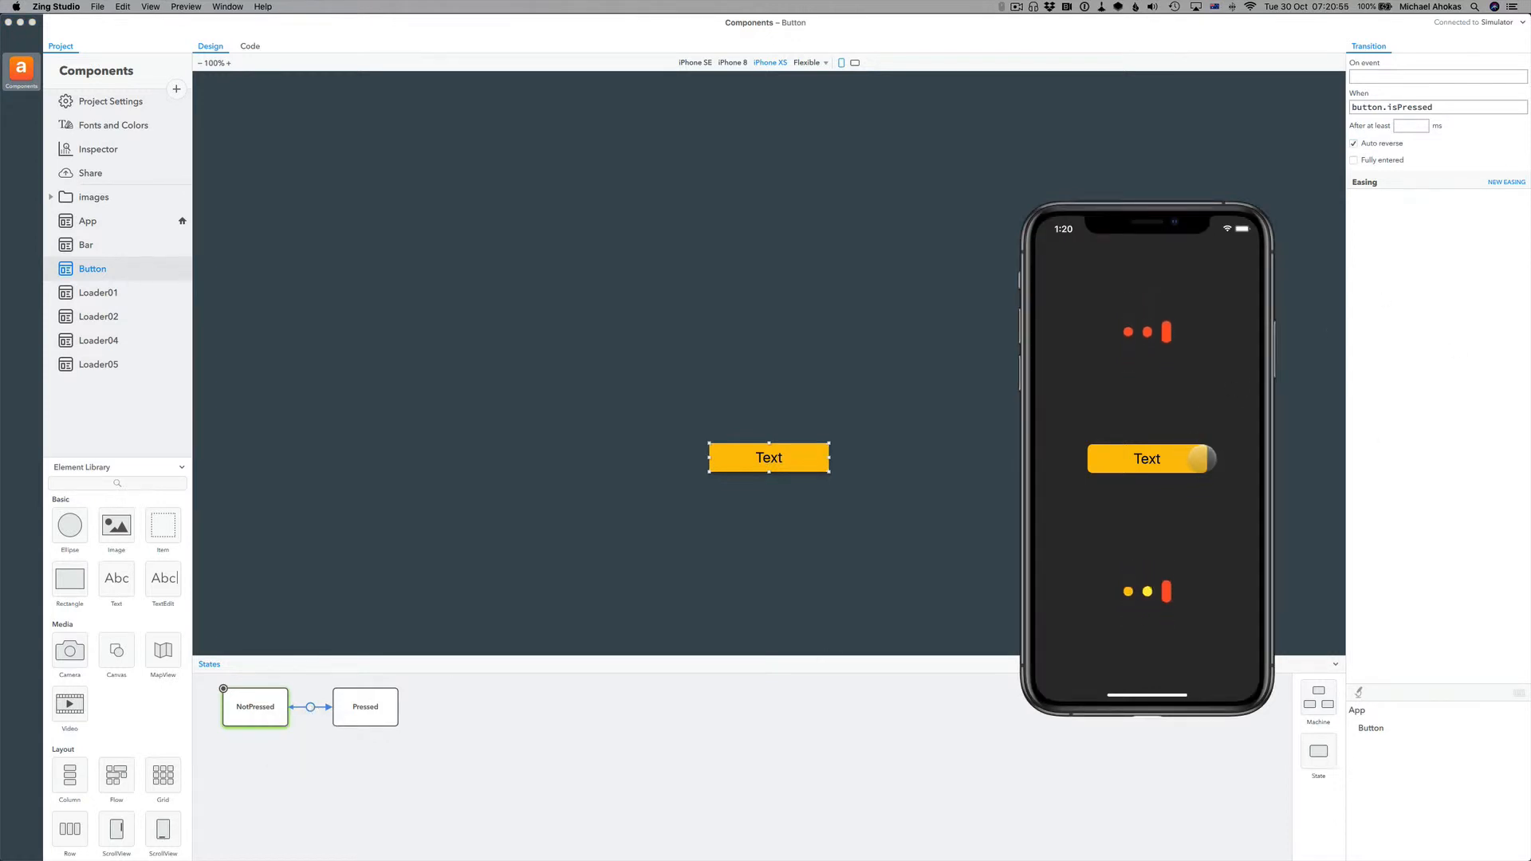
click(1192, 459)
click(1198, 461)
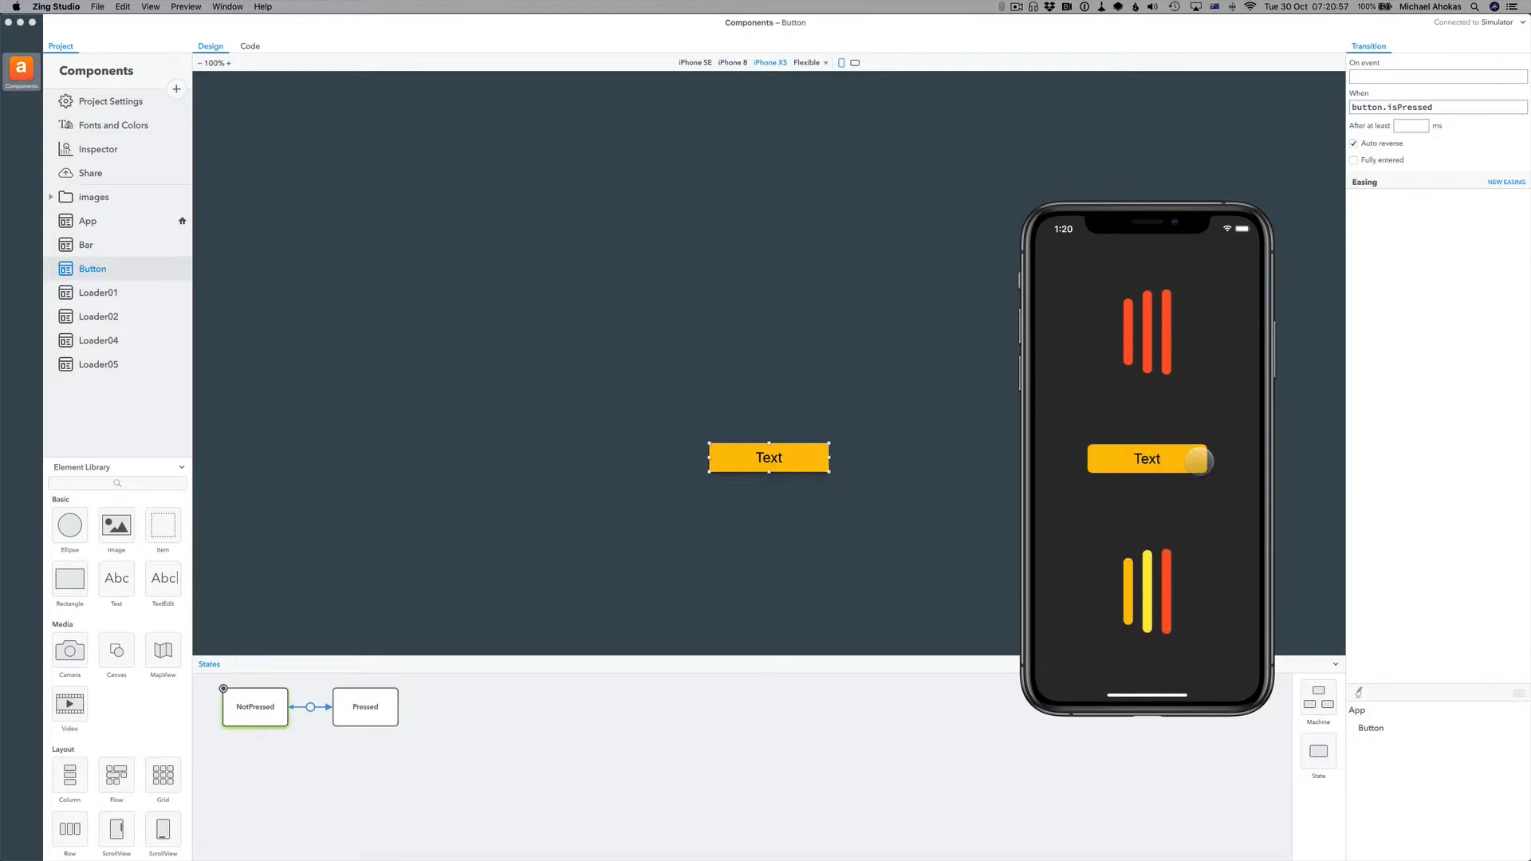
click(1198, 461)
click(1198, 461)
- Add and enable an easing for all properties on the transition, and test the button in the simulator
click(1502, 182)
click(1506, 183)
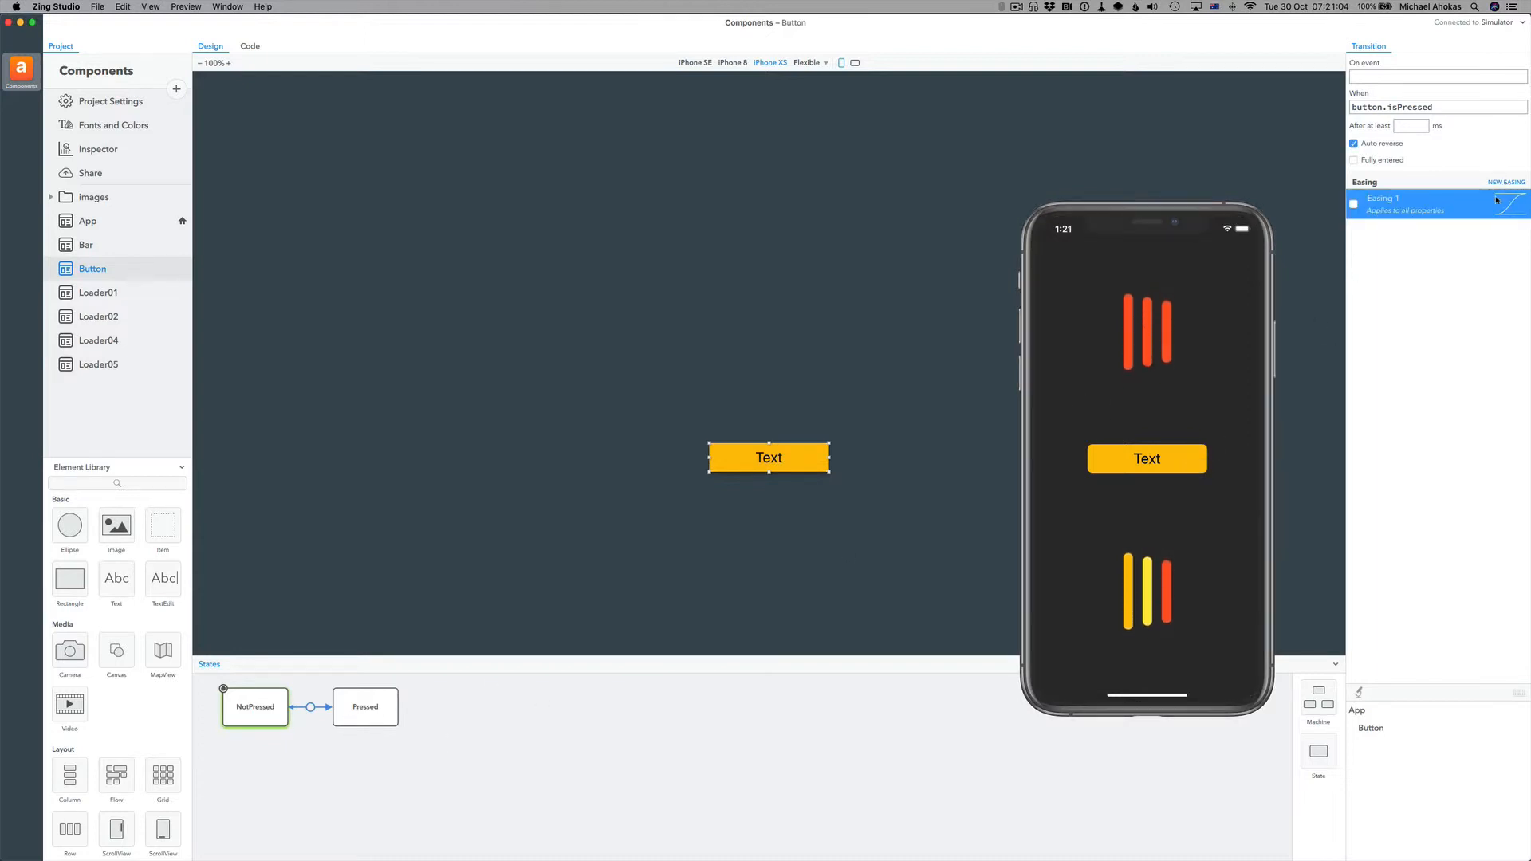
click(1354, 205)
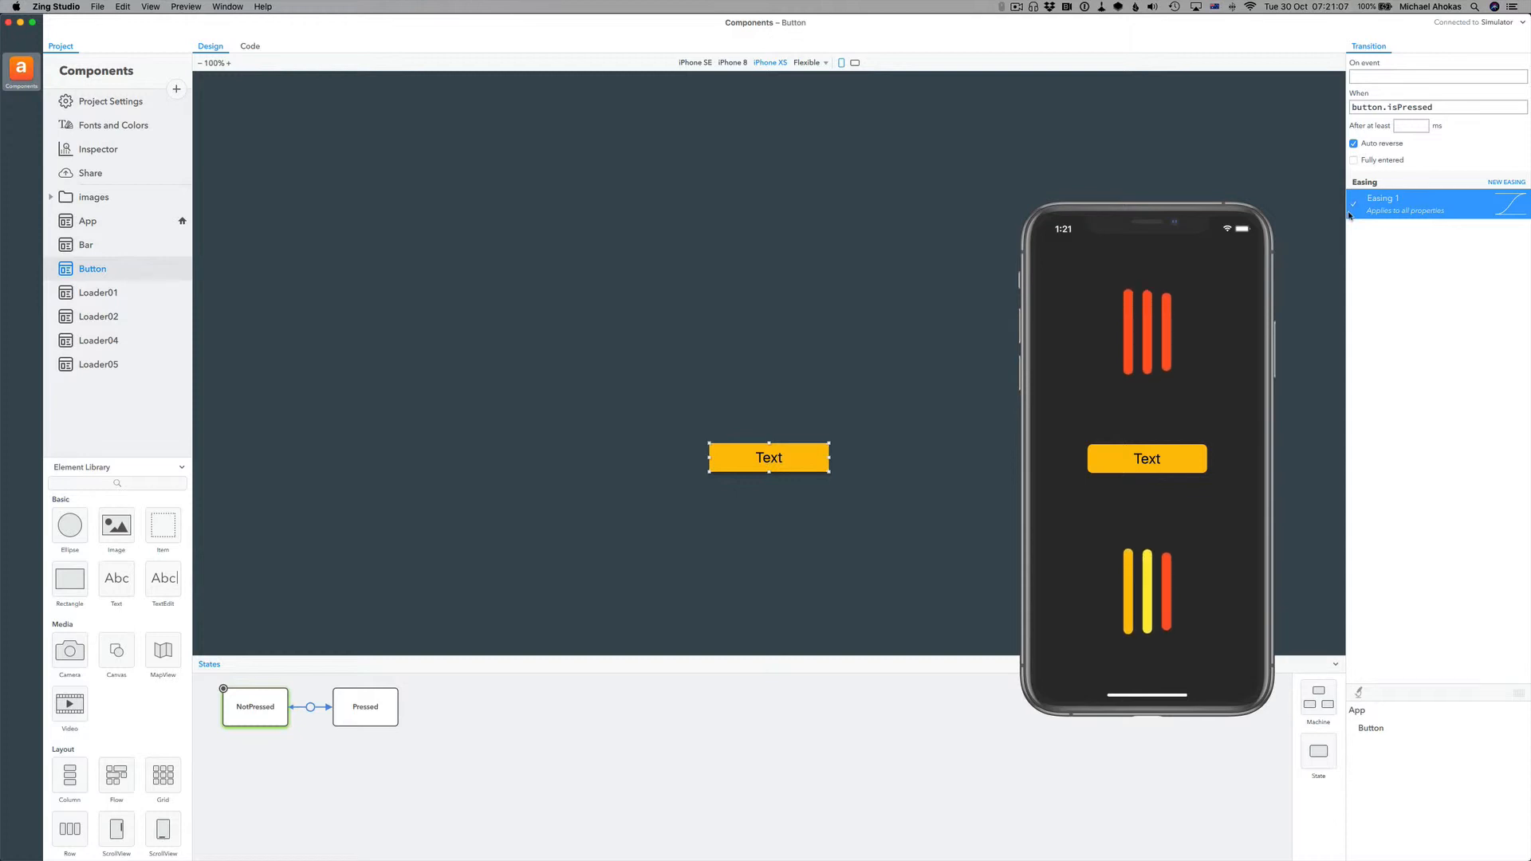
click(1190, 431)
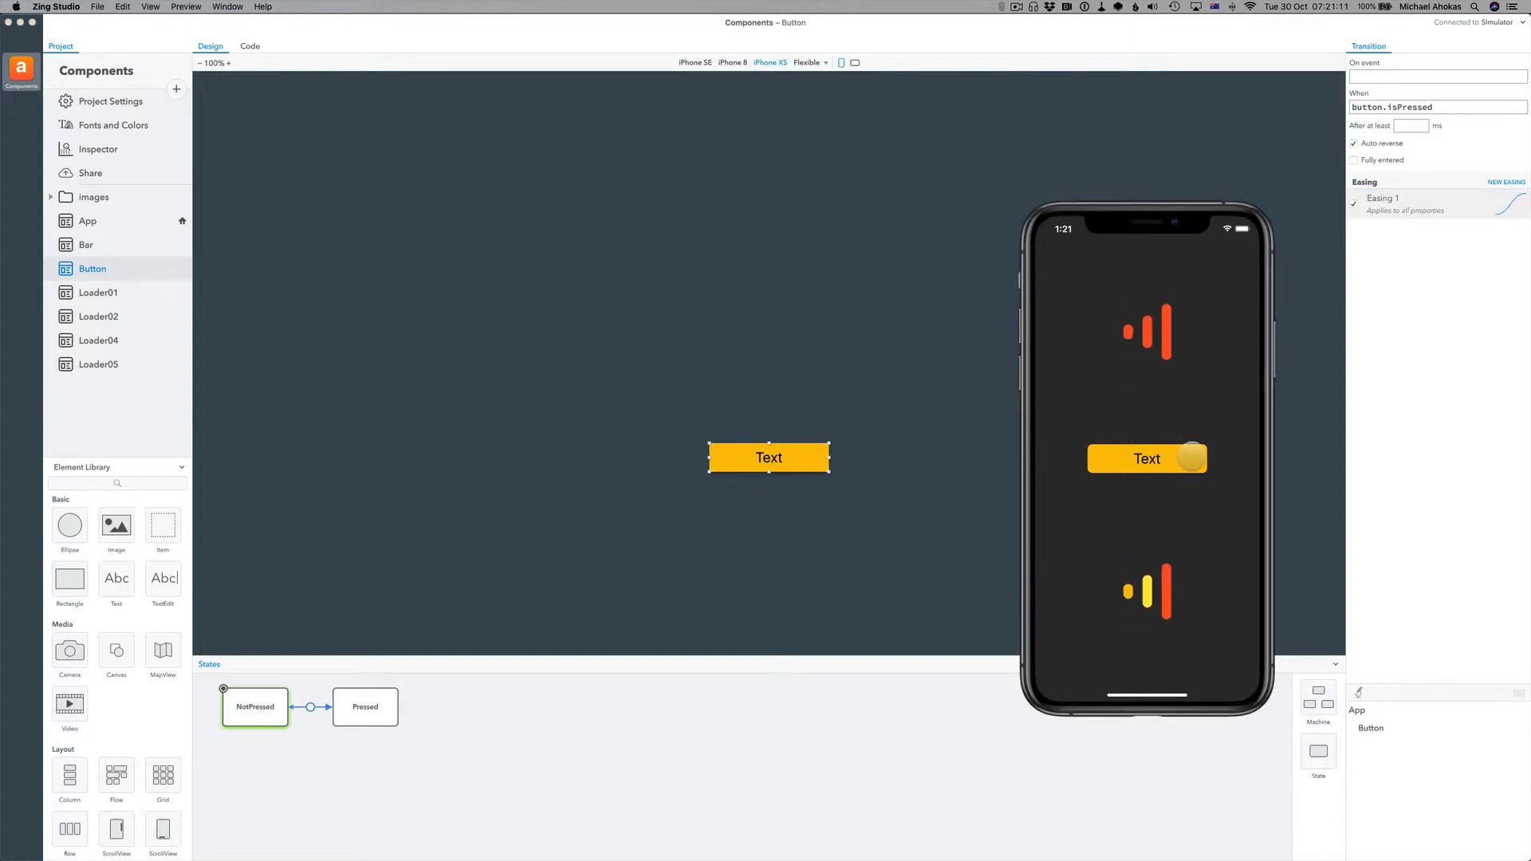
click(1193, 456)
click(1193, 457)
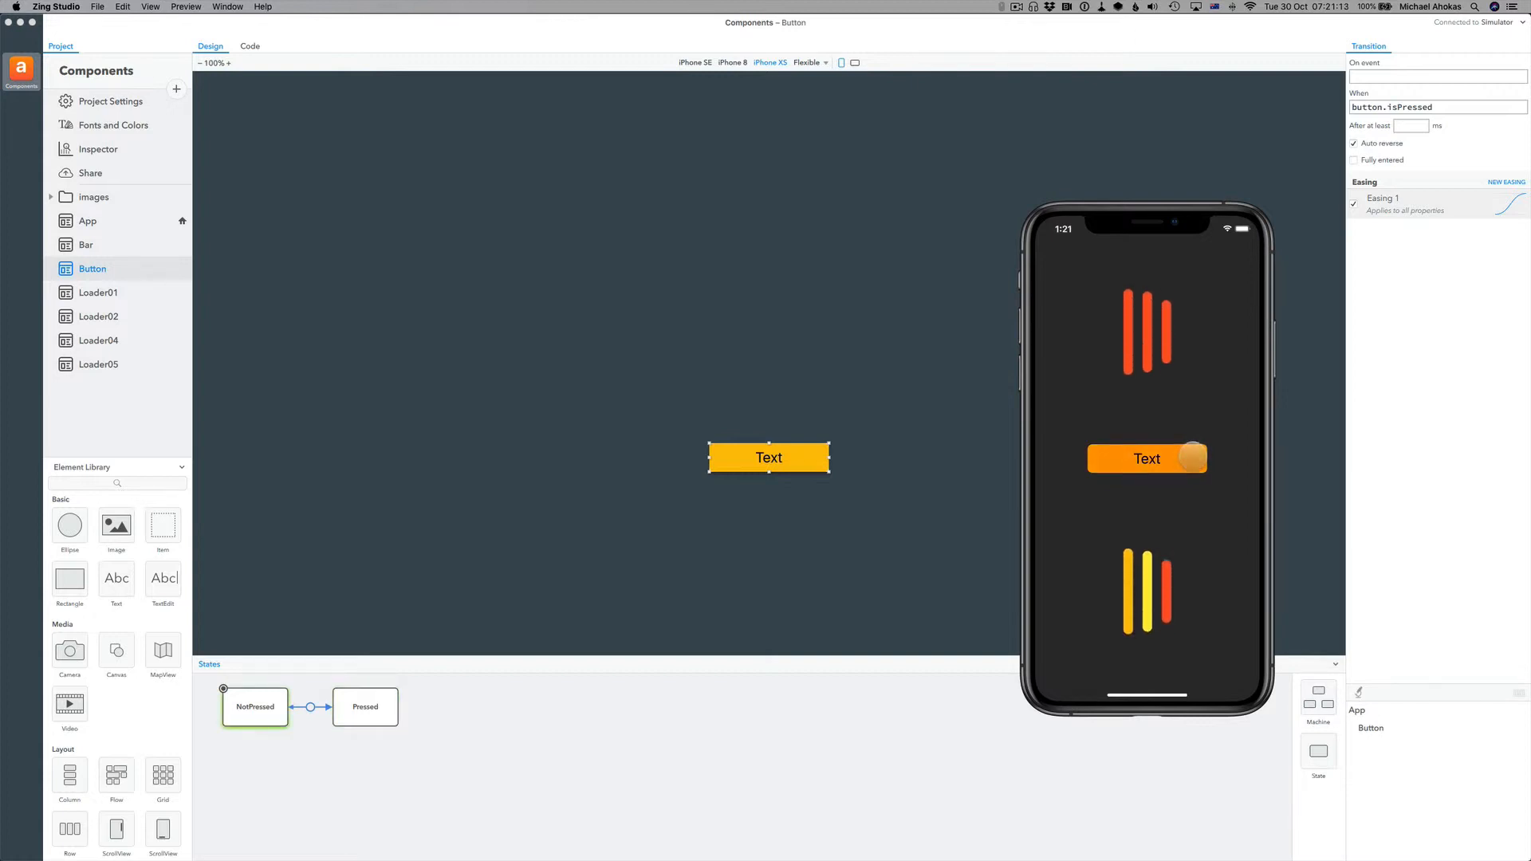
- Change the transition's easing curve type to Decay and test the button in the simulator
click(1505, 206)
click(1506, 206)
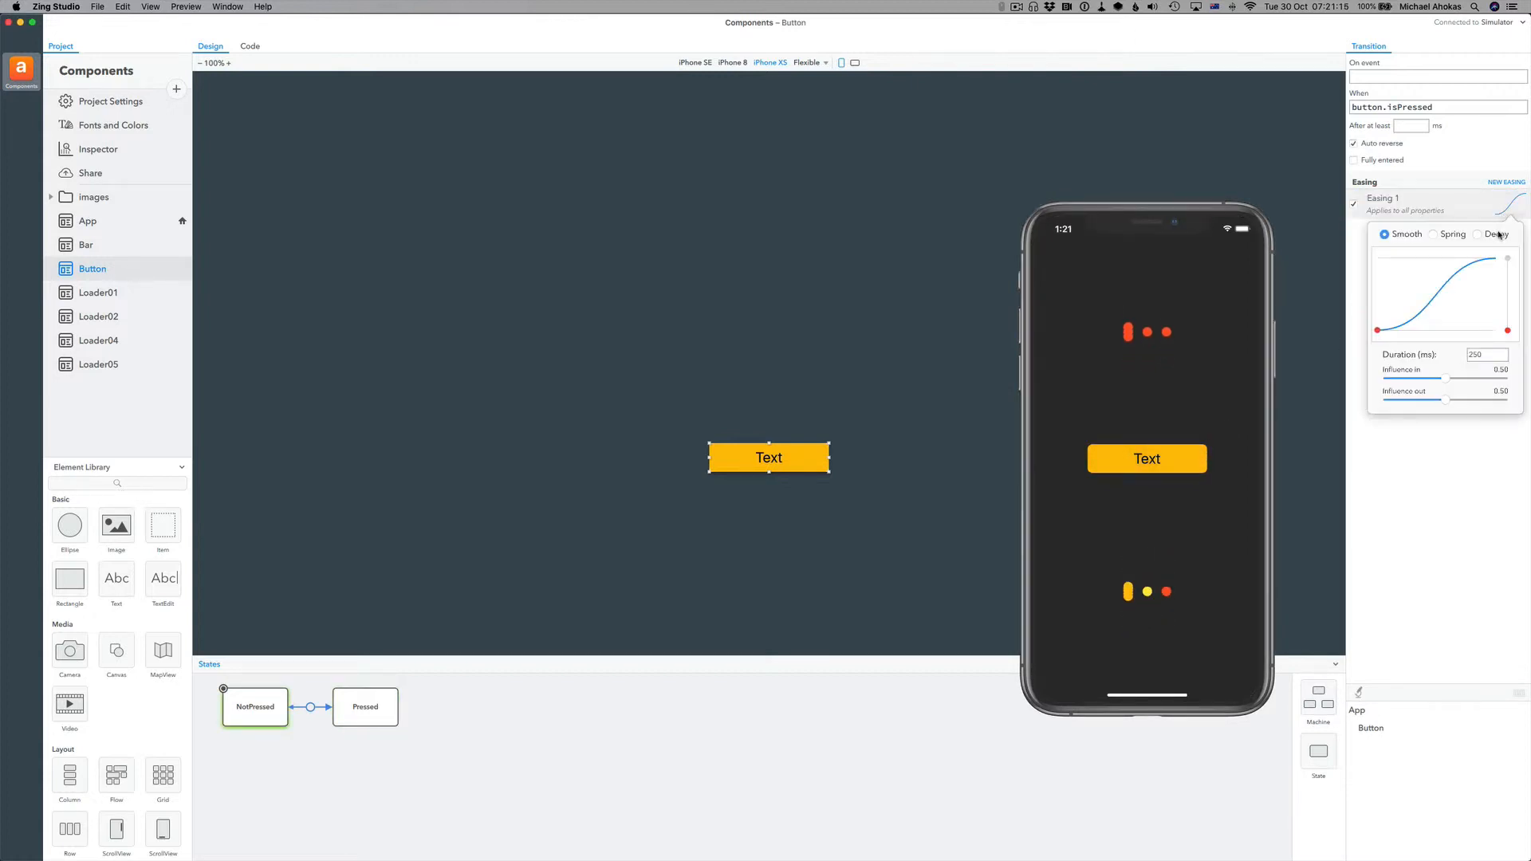
click(1479, 235)
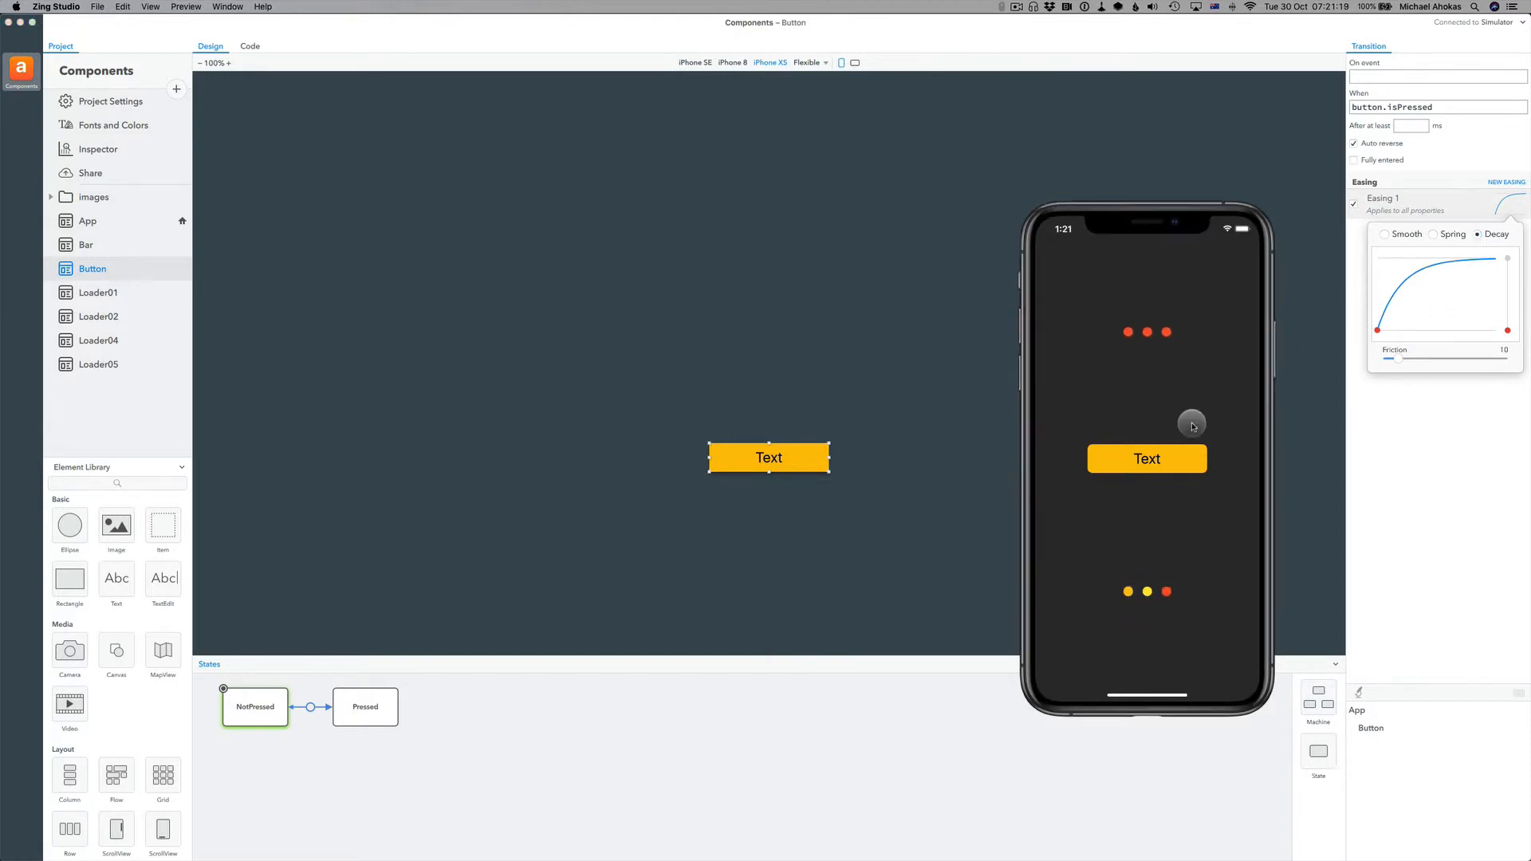
click(1180, 453)
click(1186, 454)
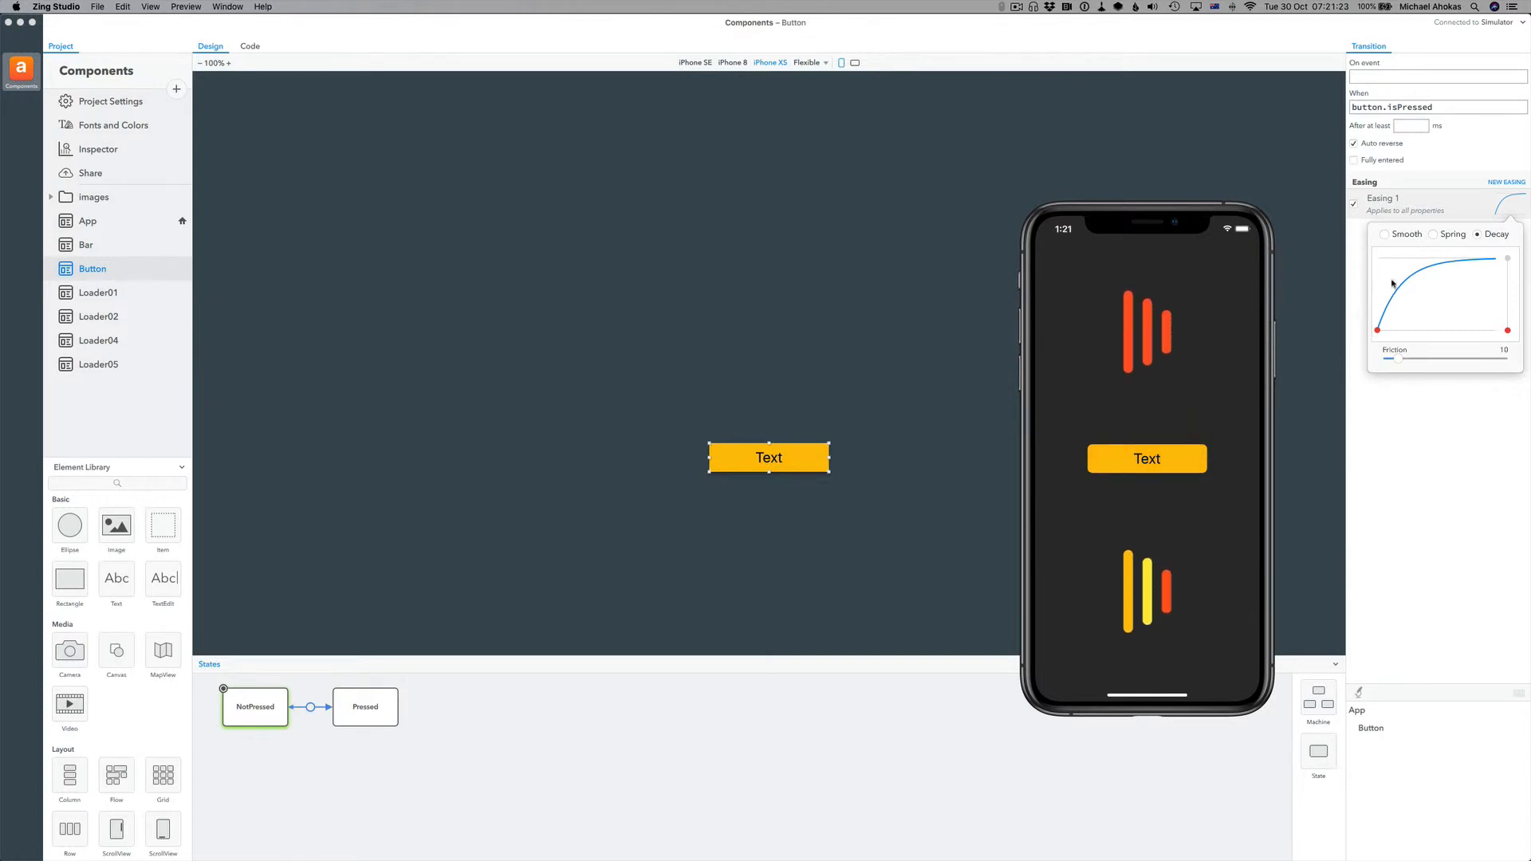
- Raise the friction of the Decay easing to 52
click(1396, 359)
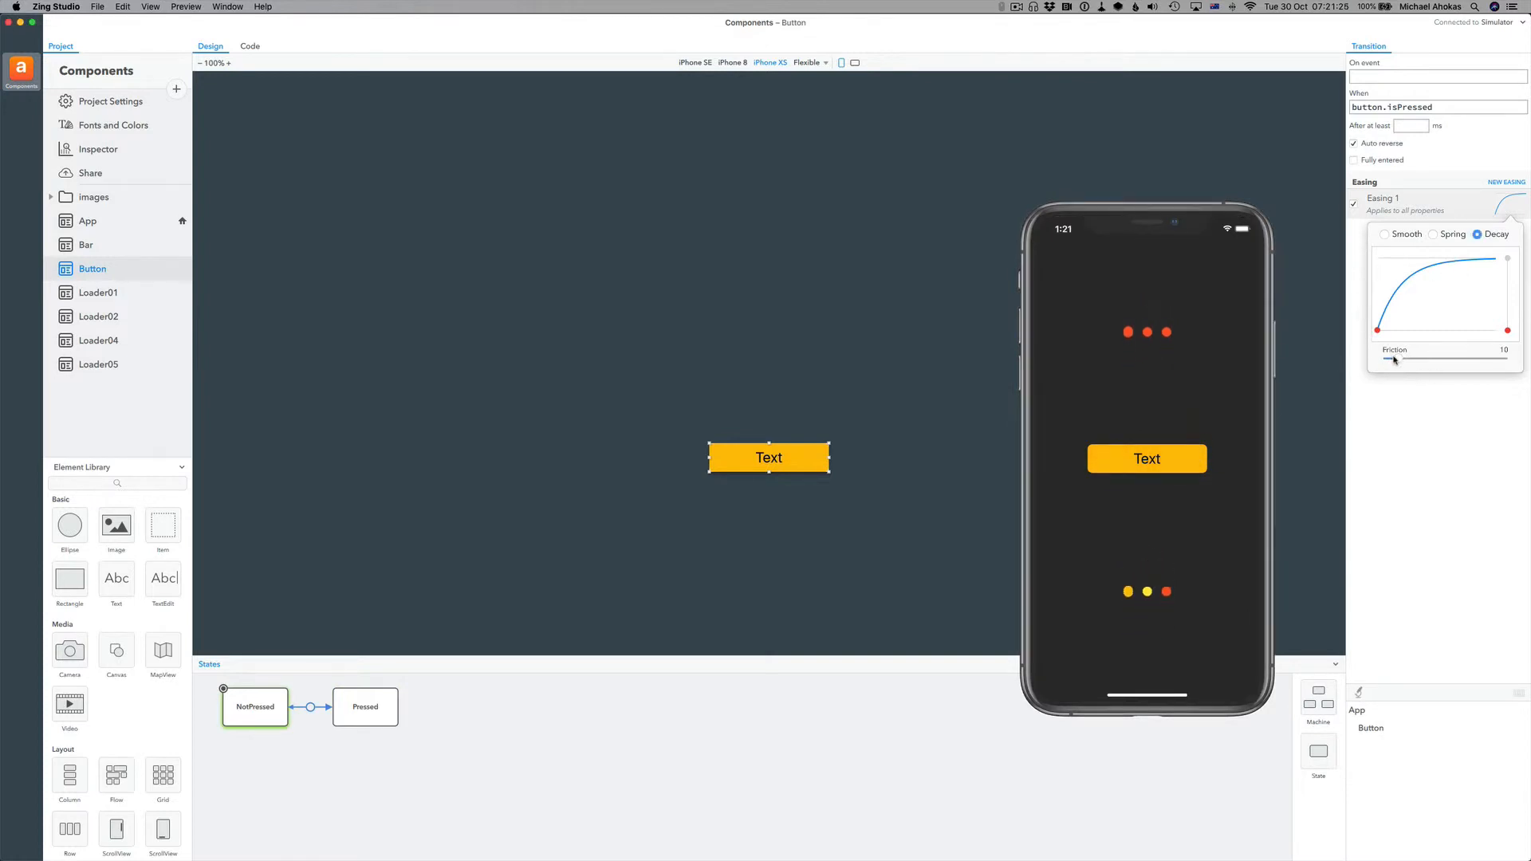
drag(1394, 360, 1447, 358)
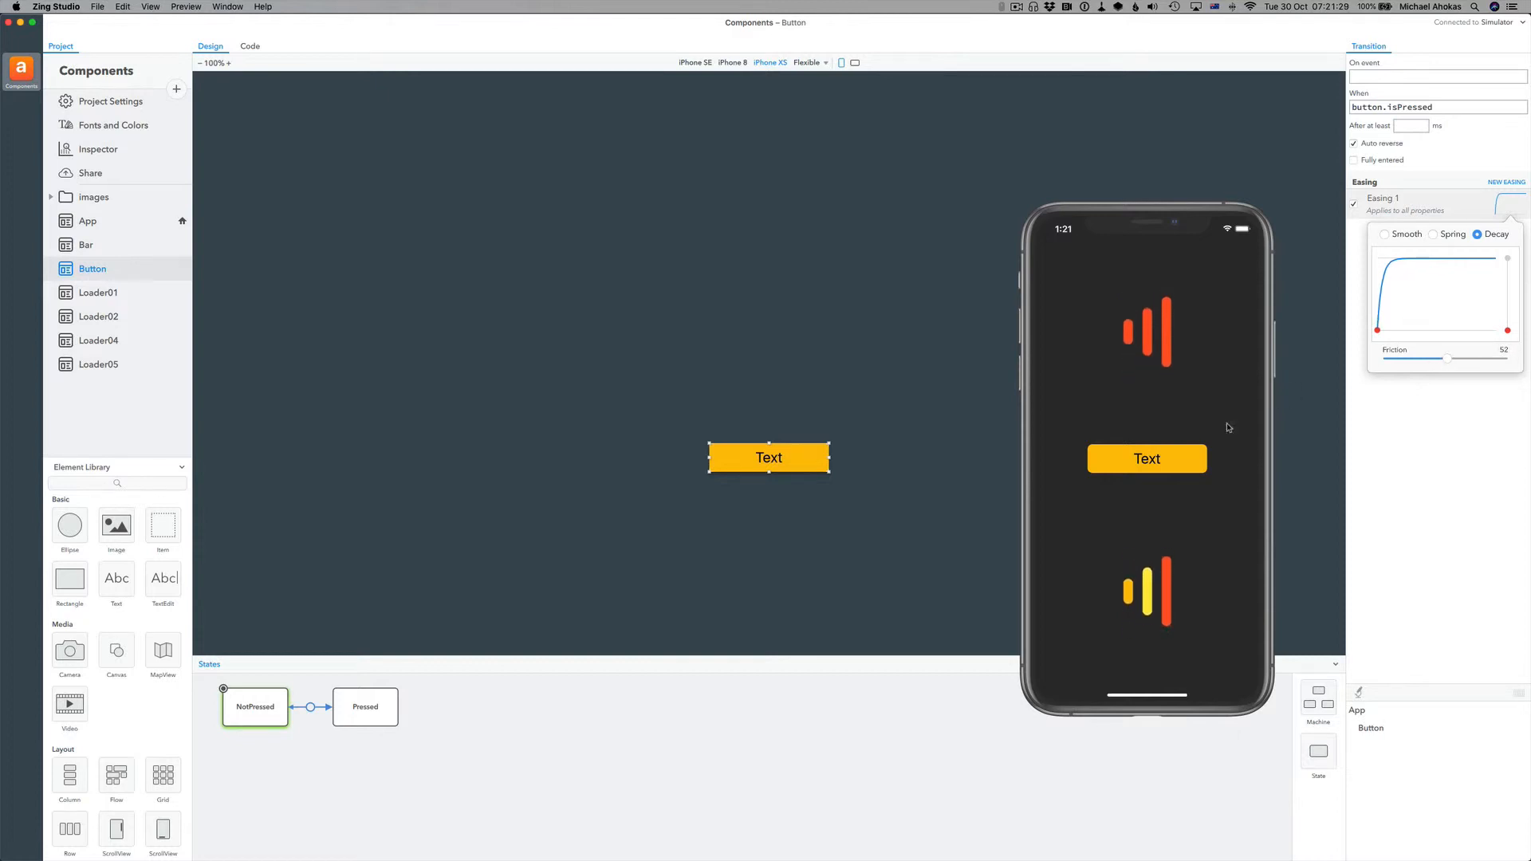
- Test the button's Decay color transition repeatedly in the simulator
click(1176, 440)
click(1185, 459)
click(1185, 459)
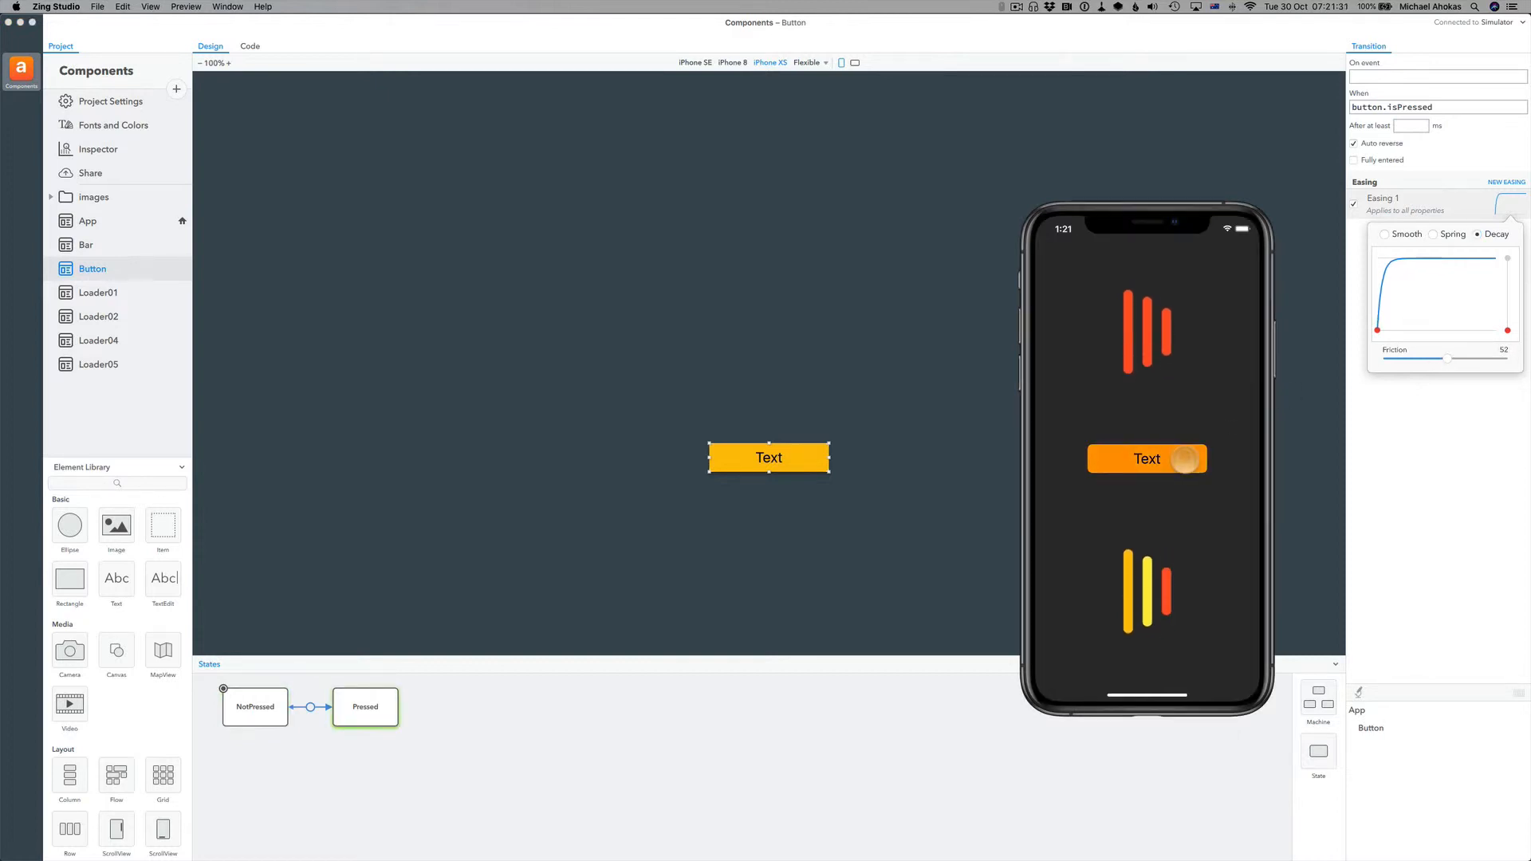
click(1185, 460)
click(1185, 459)
click(1185, 459)
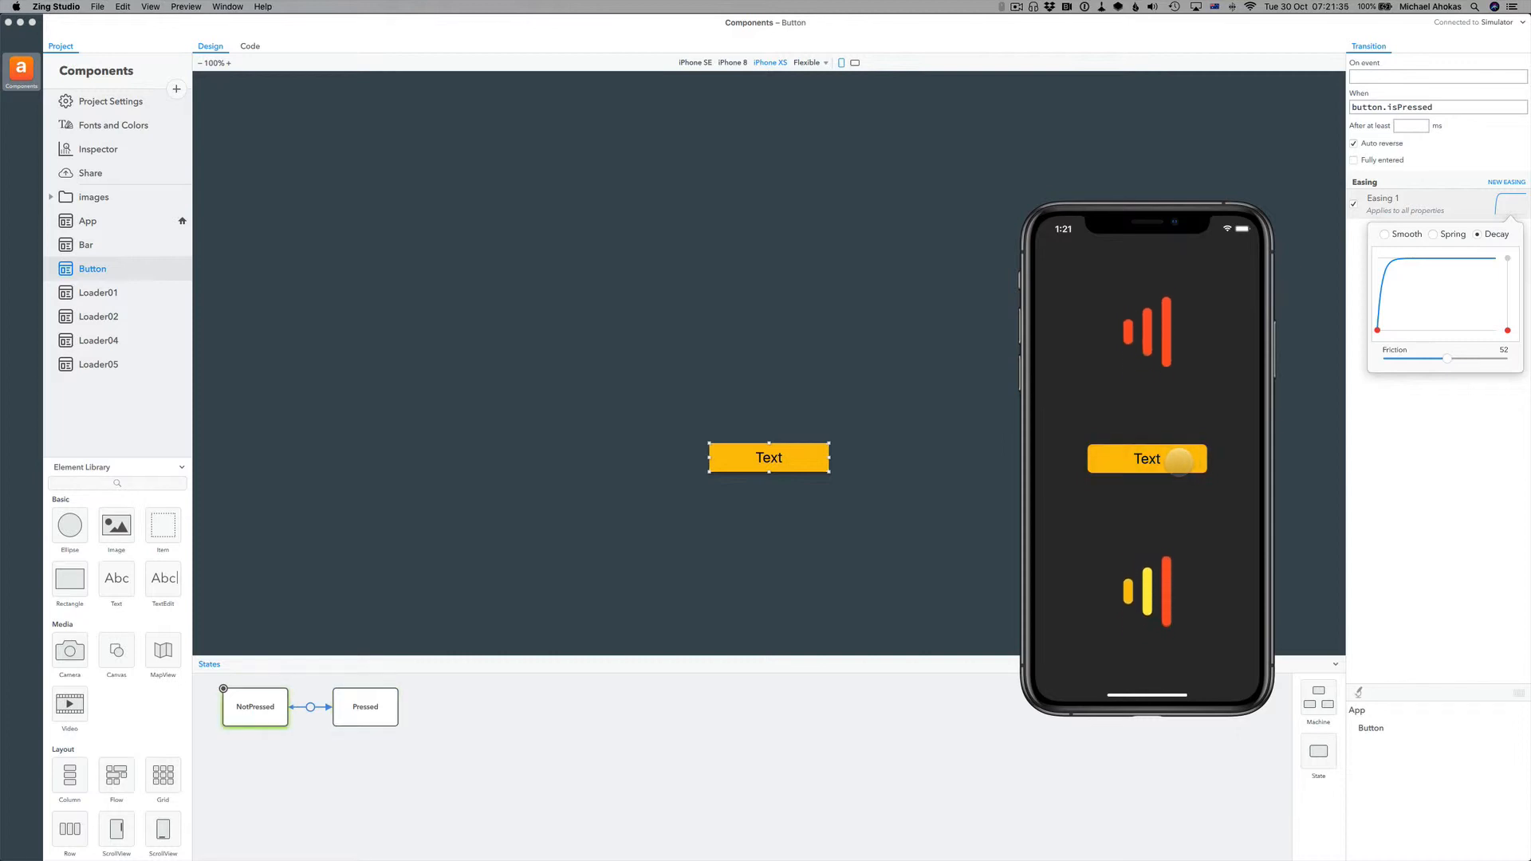
click(955, 424)
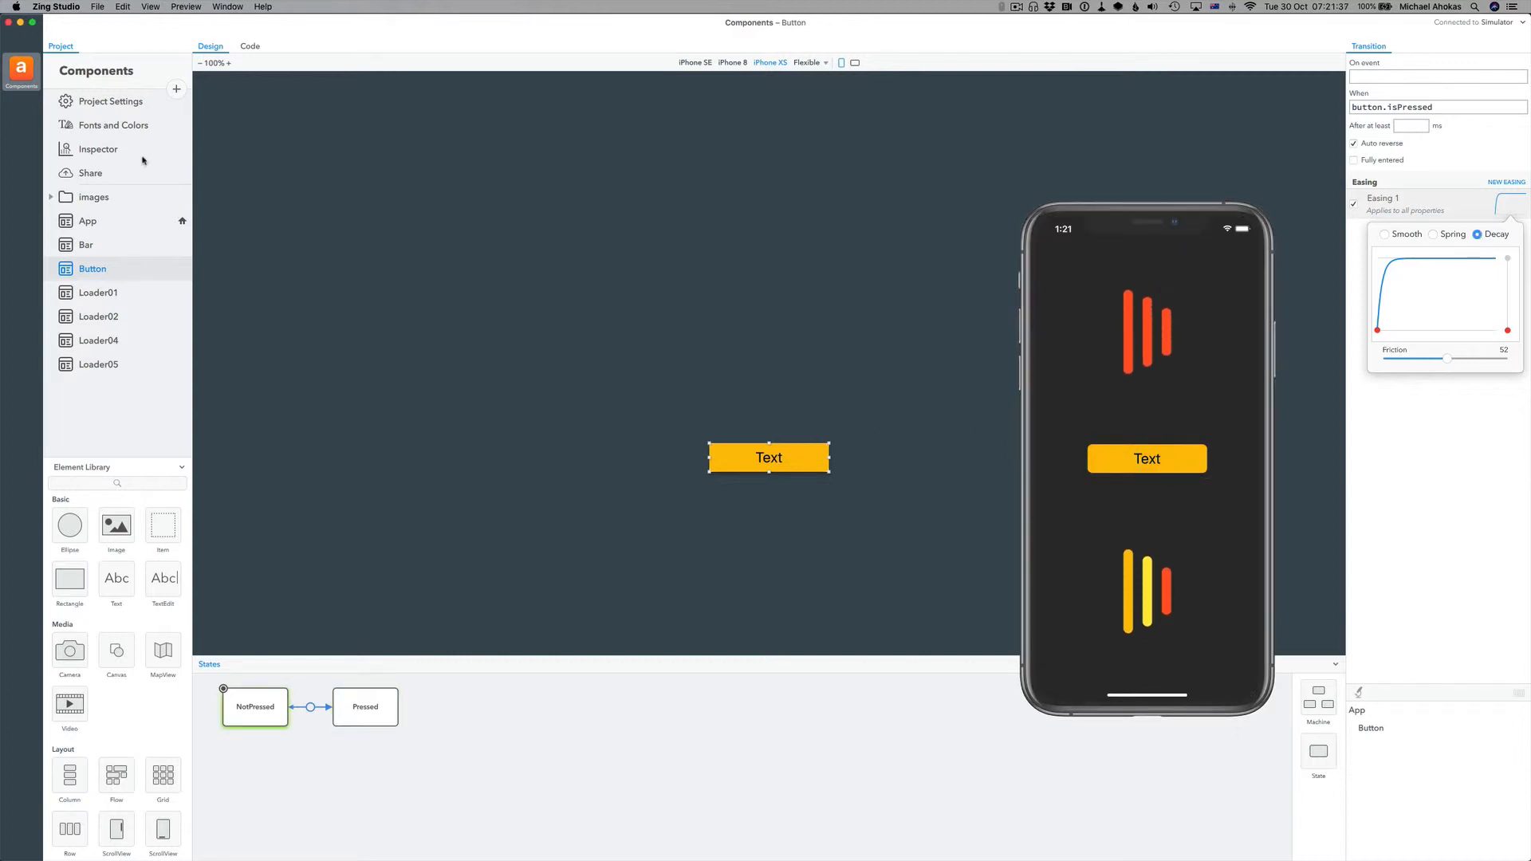
- In the App screen, set the button instance's color to lime and test the button in the simulator
click(157, 225)
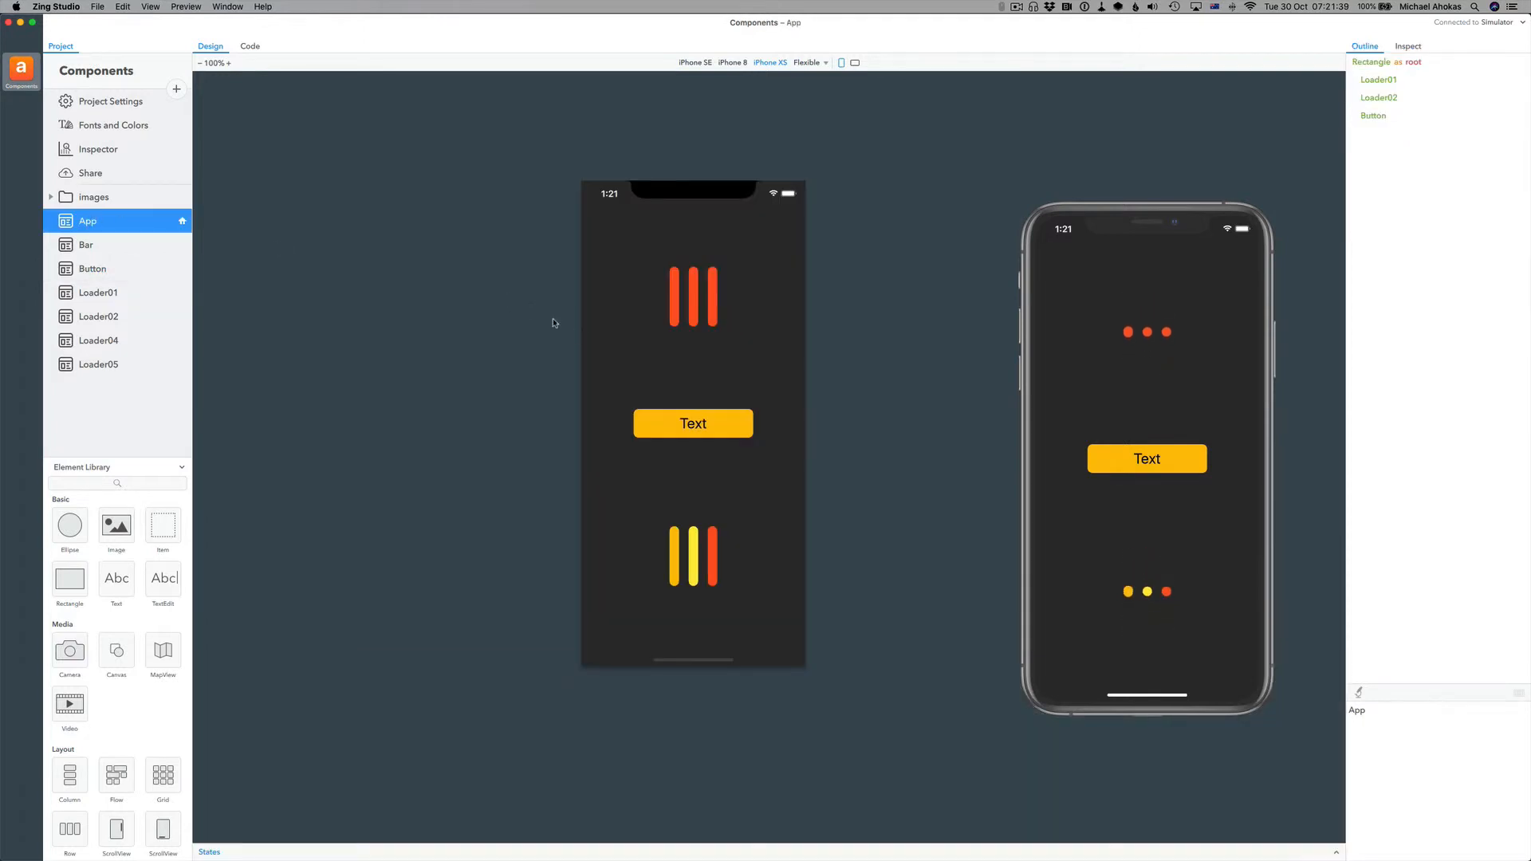
click(728, 426)
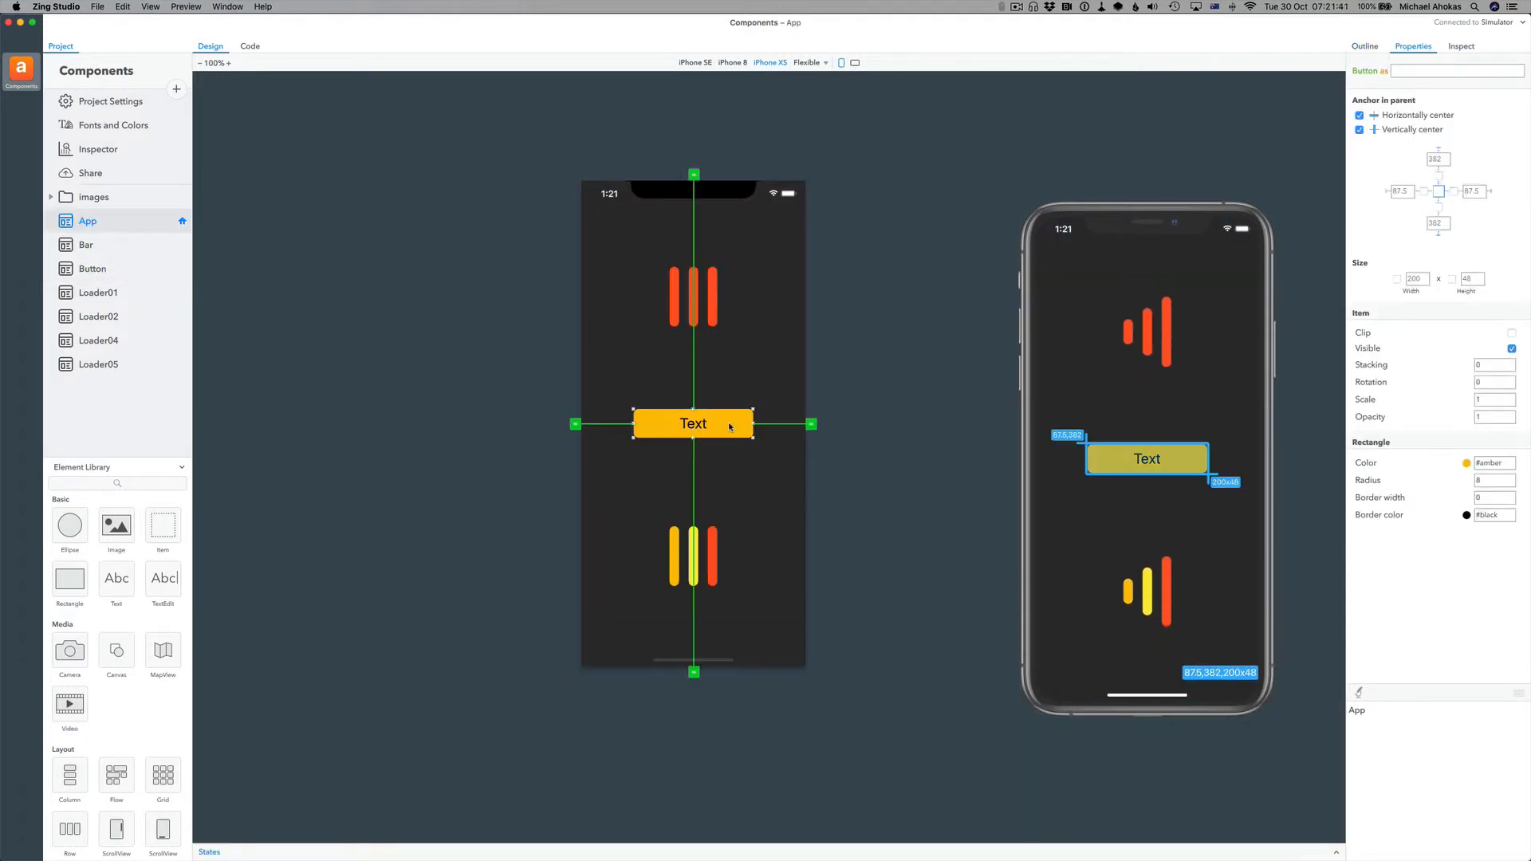
click(1468, 464)
click(1408, 549)
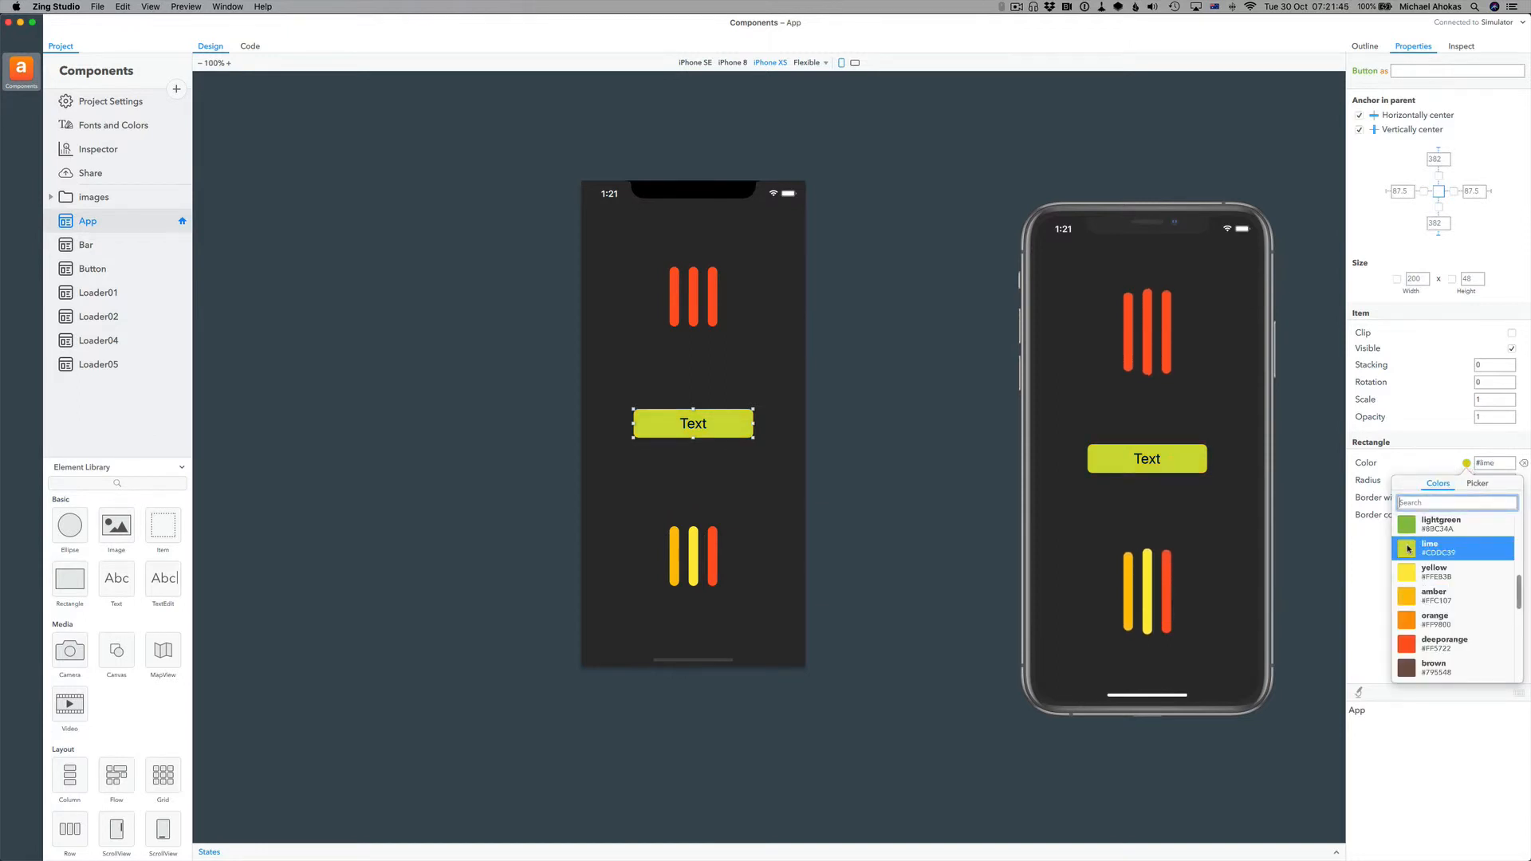
click(1109, 460)
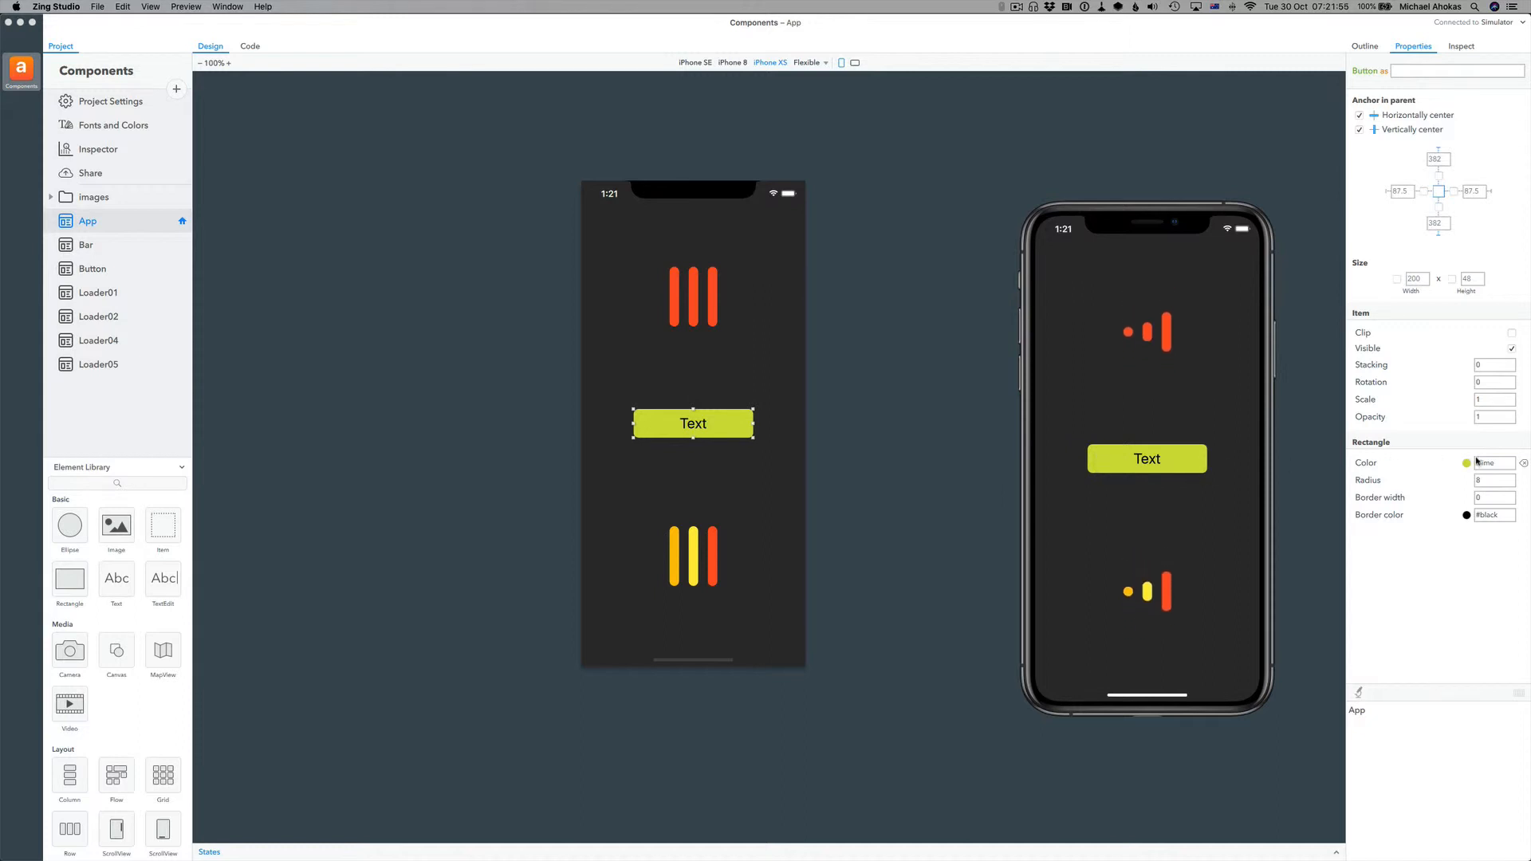
- Reset the button instance's color override in the App screen and test its pressed color in the simulator
click(1523, 464)
click(1122, 460)
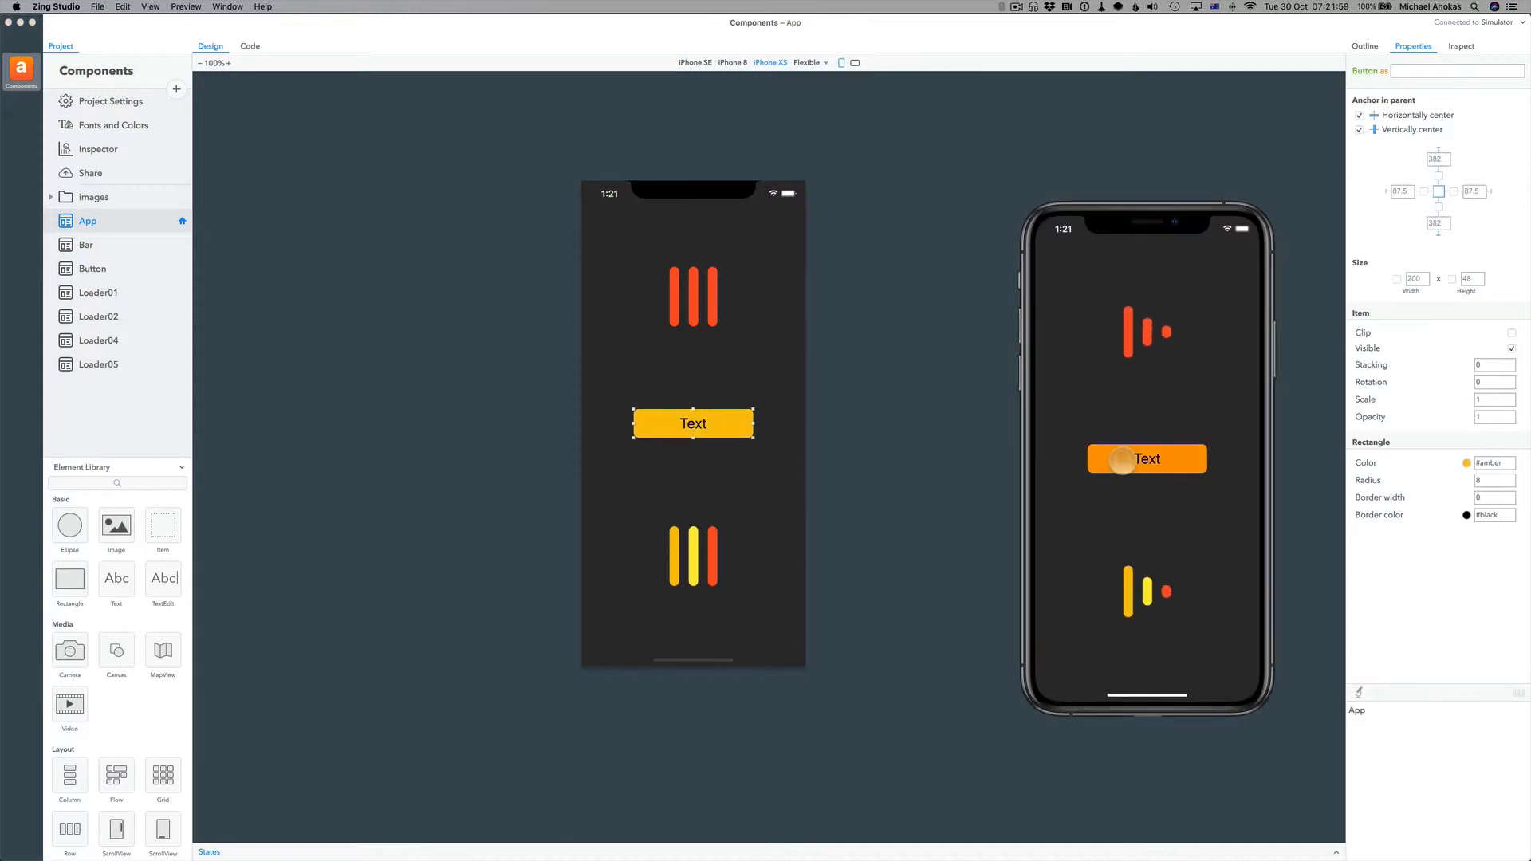
click(1122, 460)
click(1122, 460)
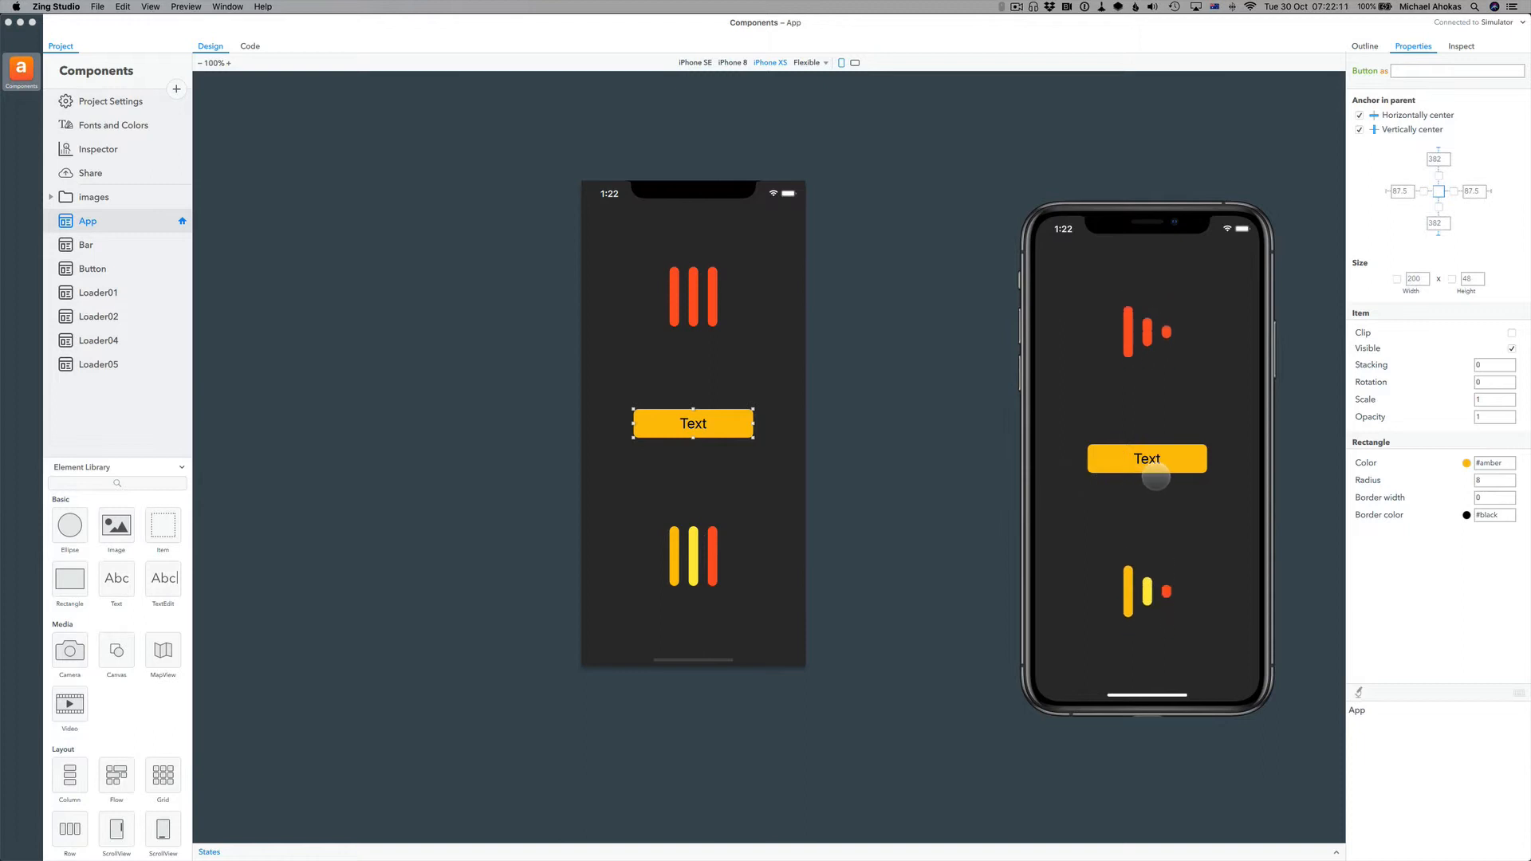
- Open the Button component's code and insert blank lines above the Text block and below the Rectangle's opening line
click(97, 269)
click(248, 48)
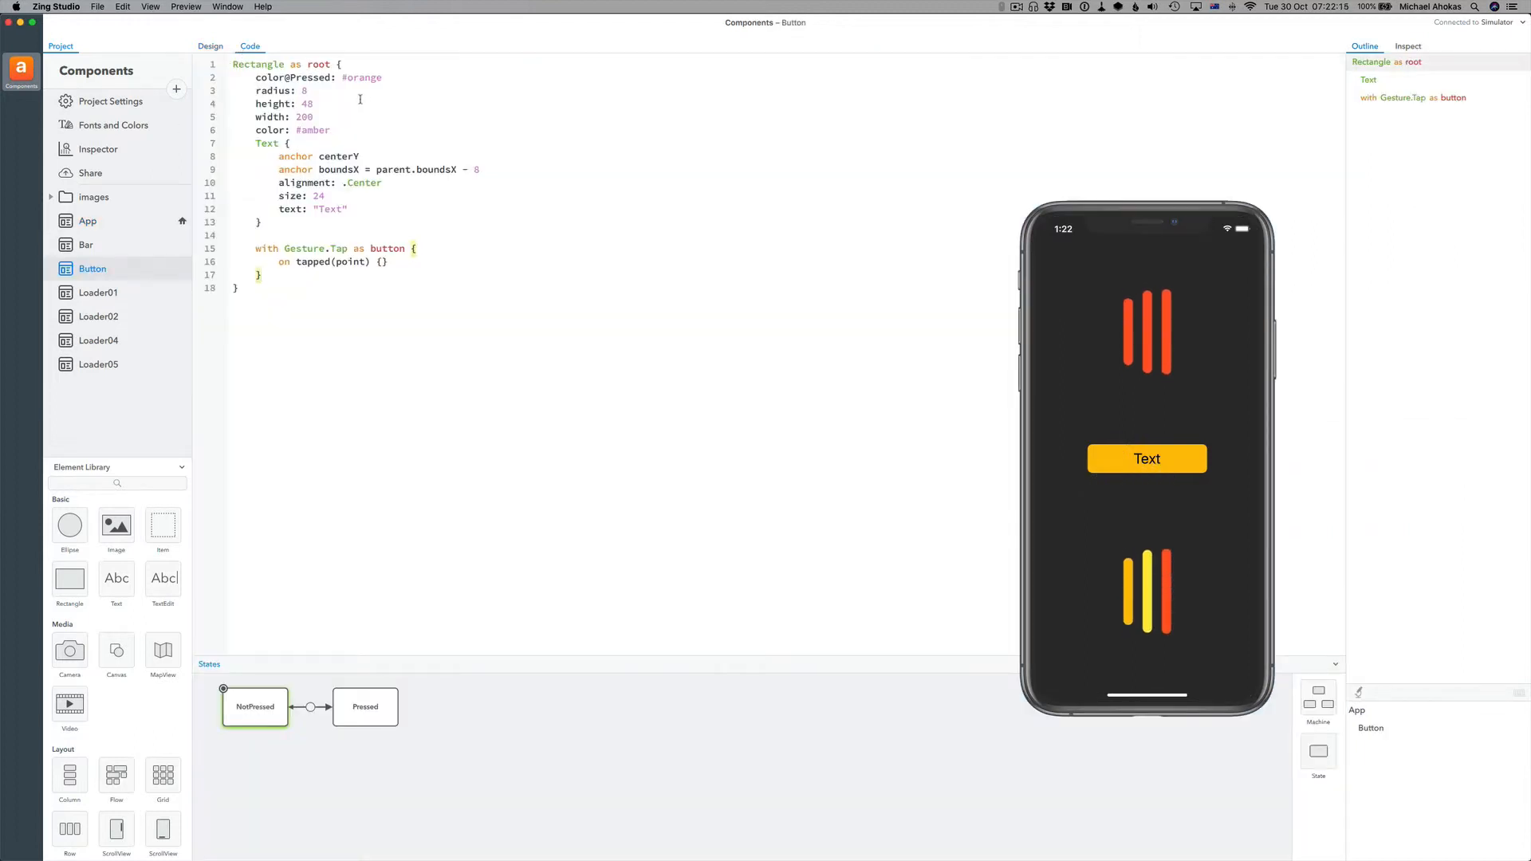
click(368, 131)
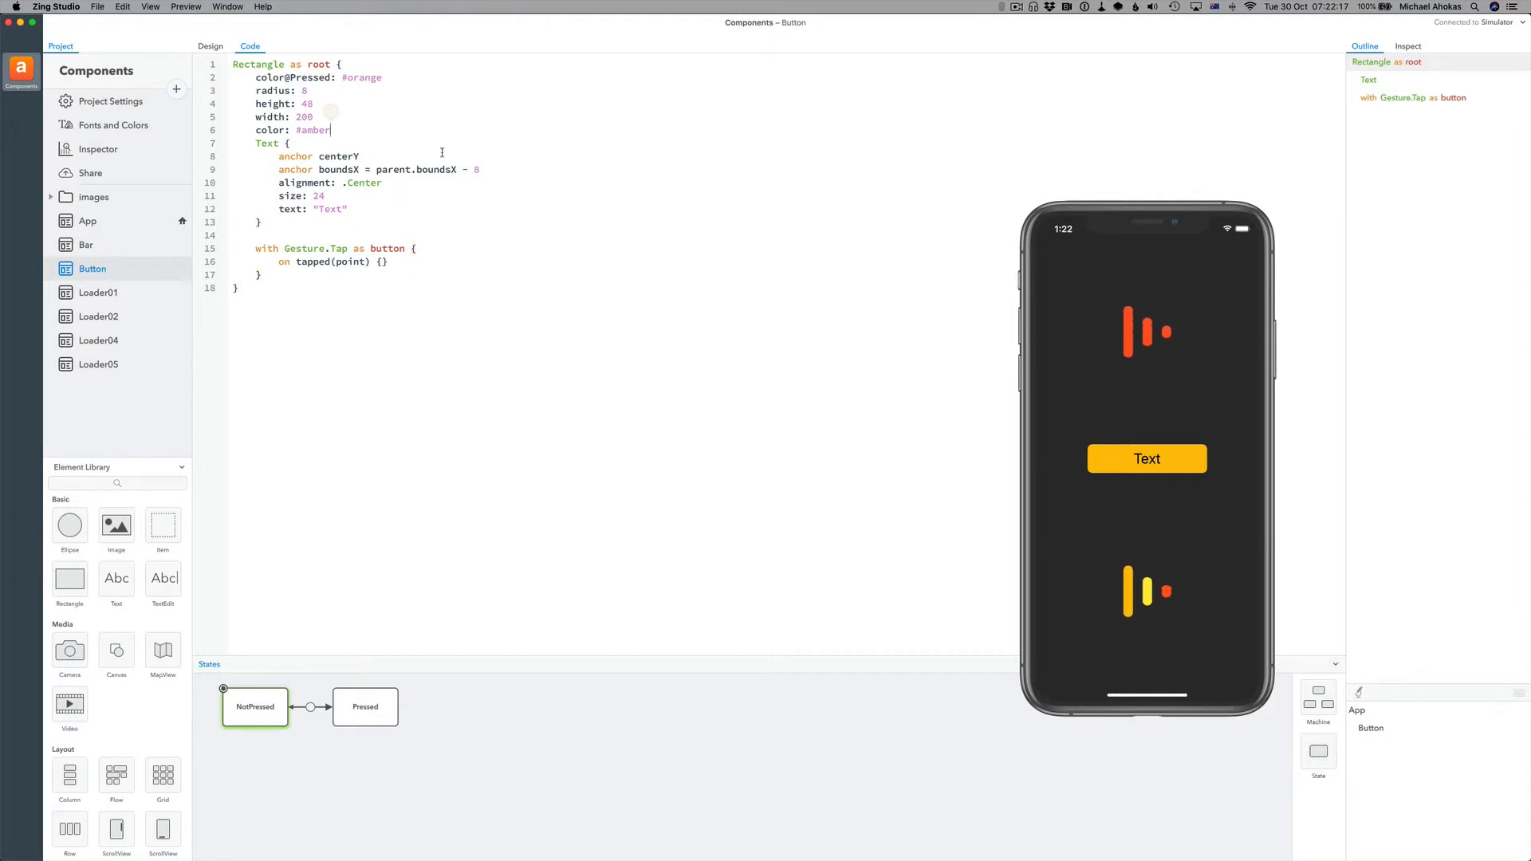
key(Return)
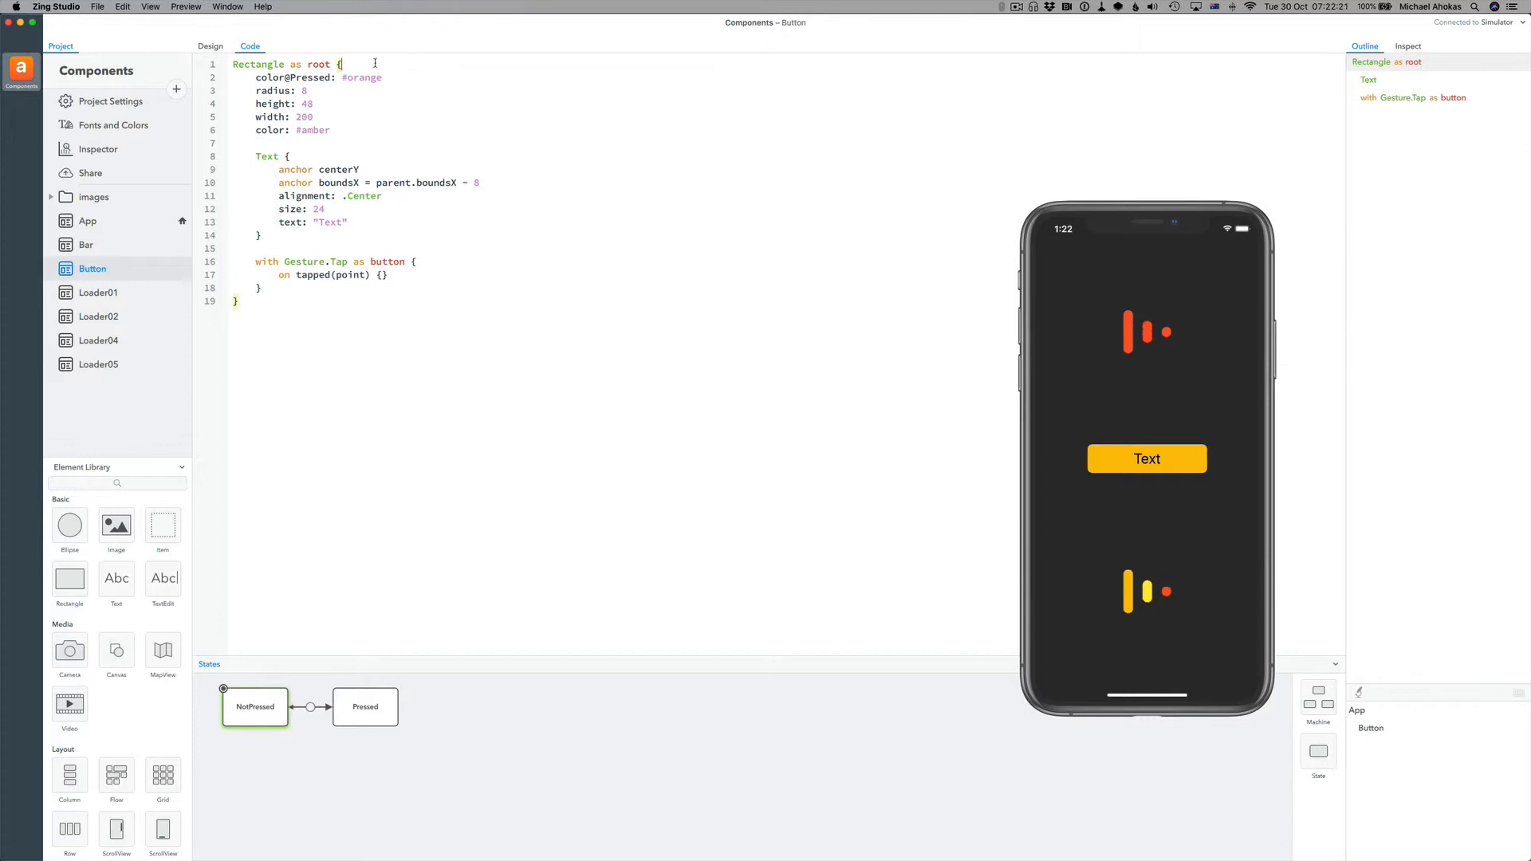
key(Return)
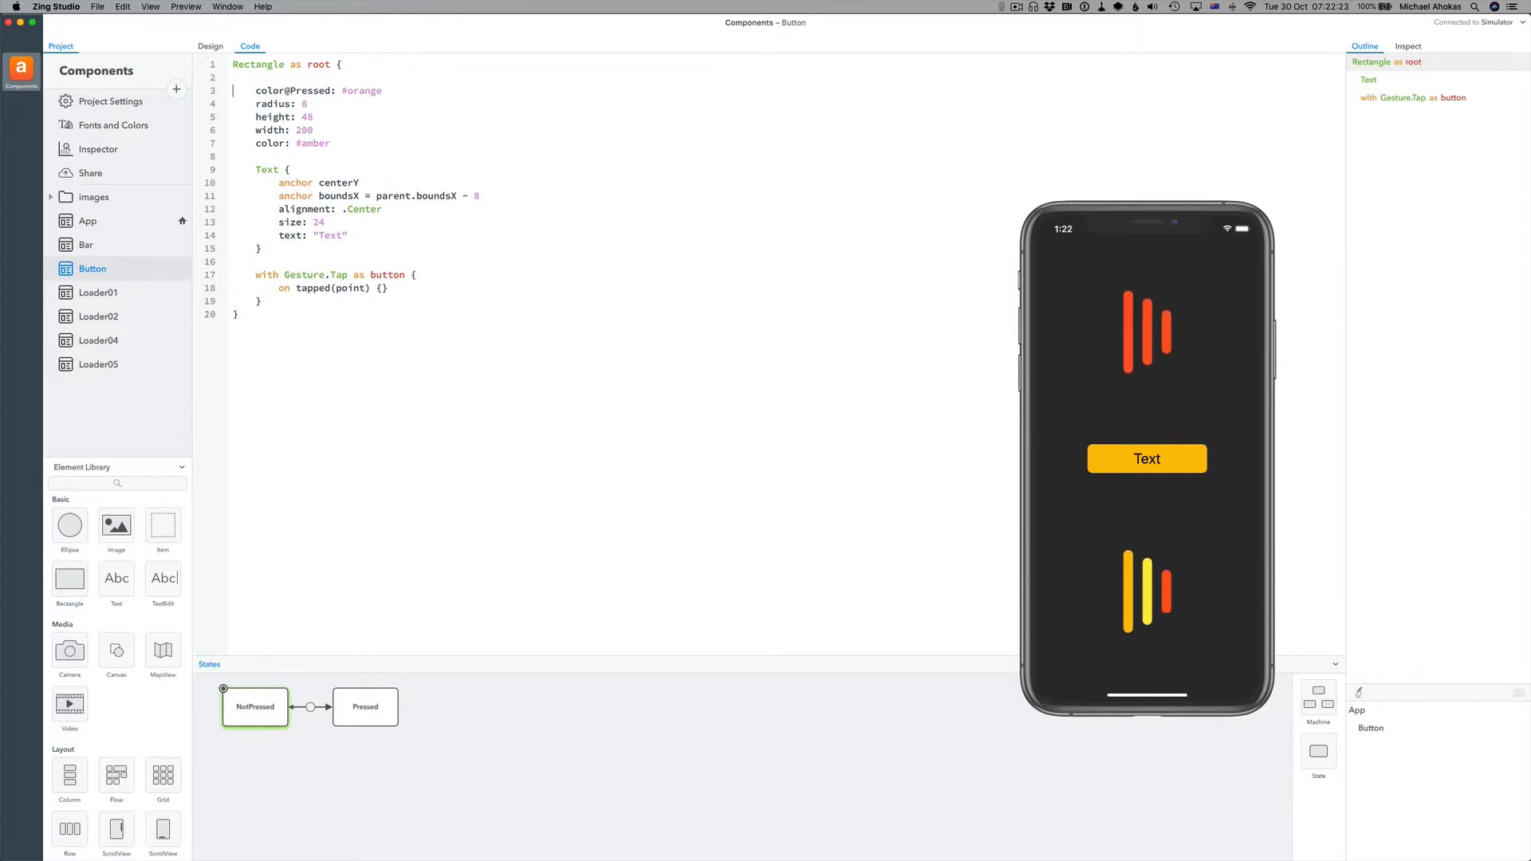
- Move the color@Pressed line directly below the color: #amber line in the Button code
key(shift+Down)
key(super+x)
key(Down)
key(Down)
key(Down)
key(Down)
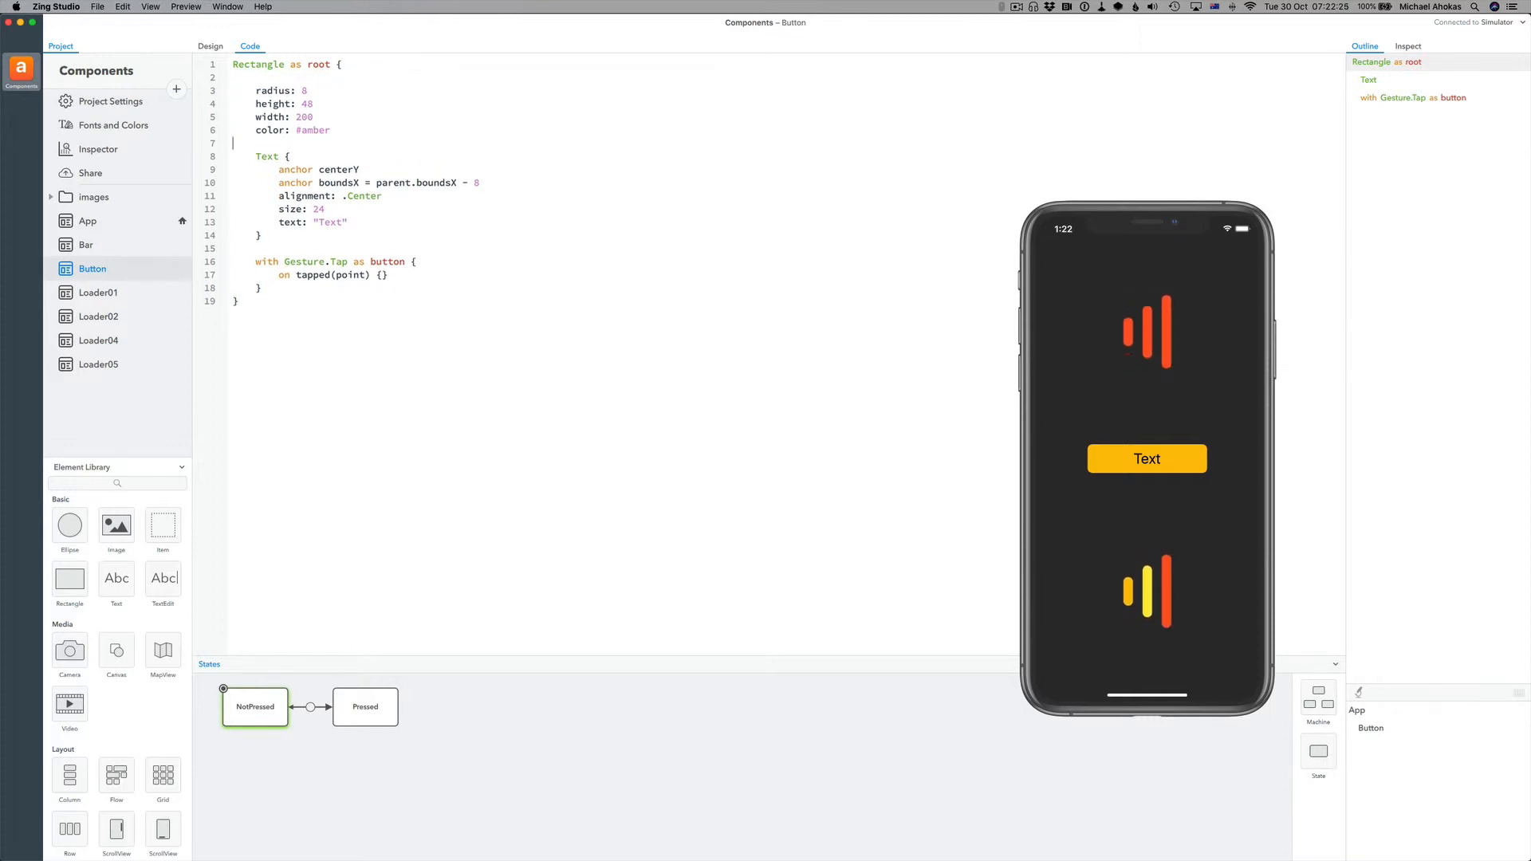
key(super+v)
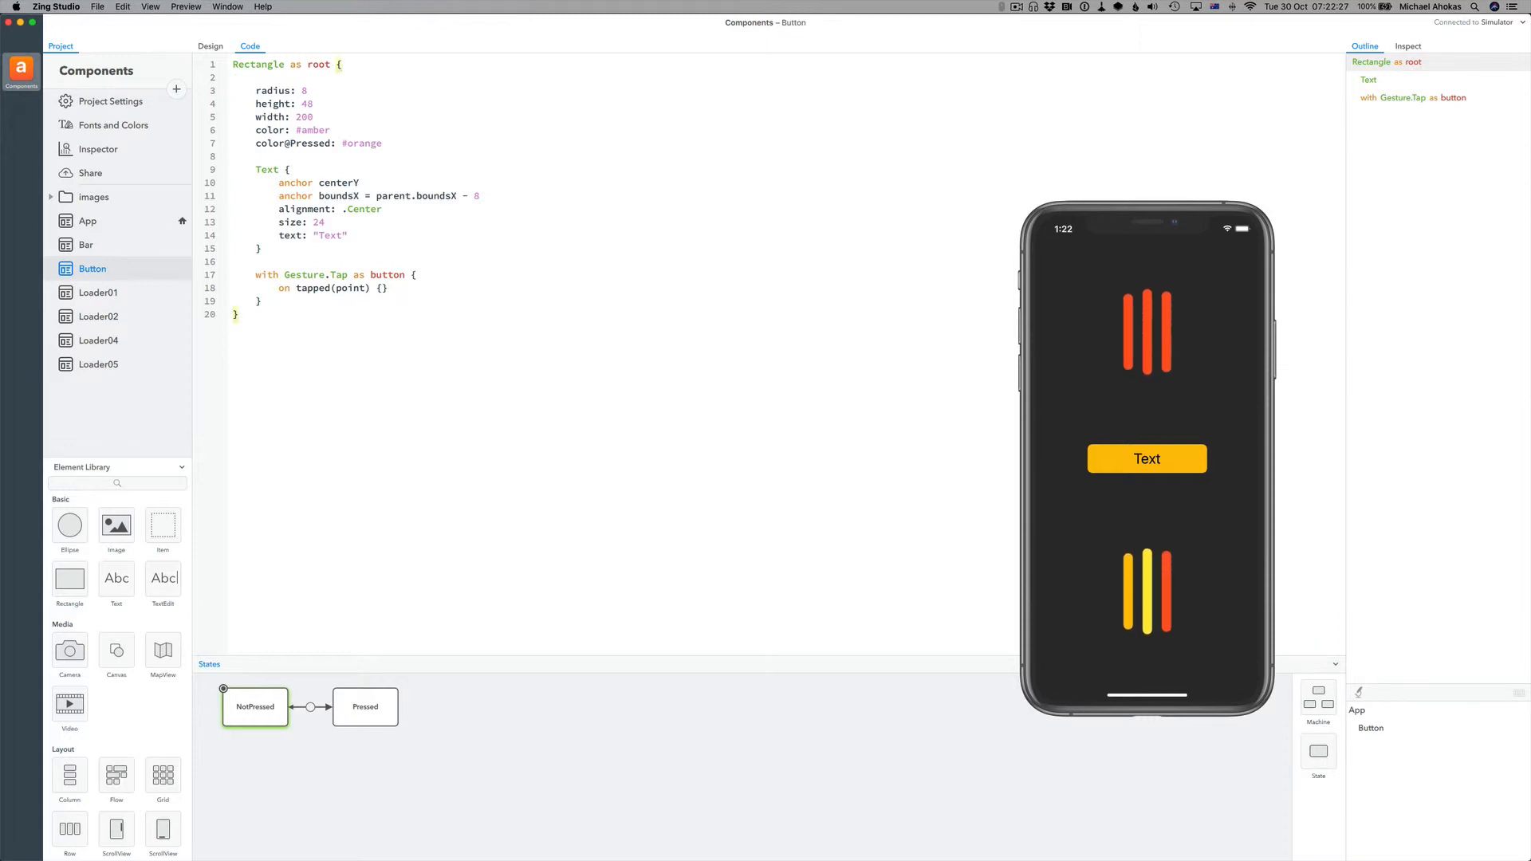
- Declare a Color property named colorNotPressed directly below the Rectangle's opening line
key(Return)
text(pr)
key(Tab)
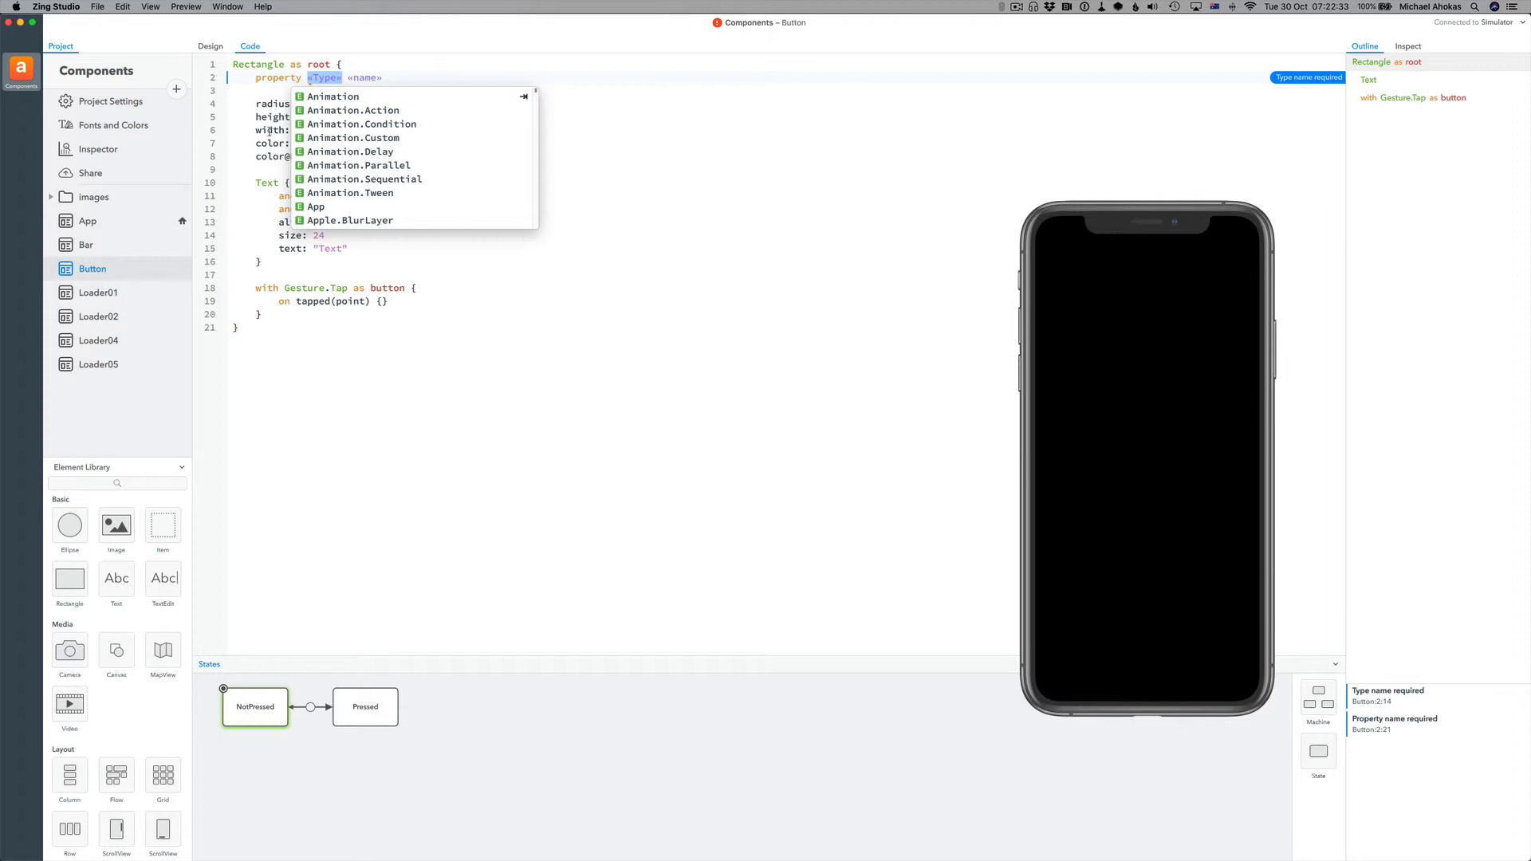
text(Color)
key(Tab)
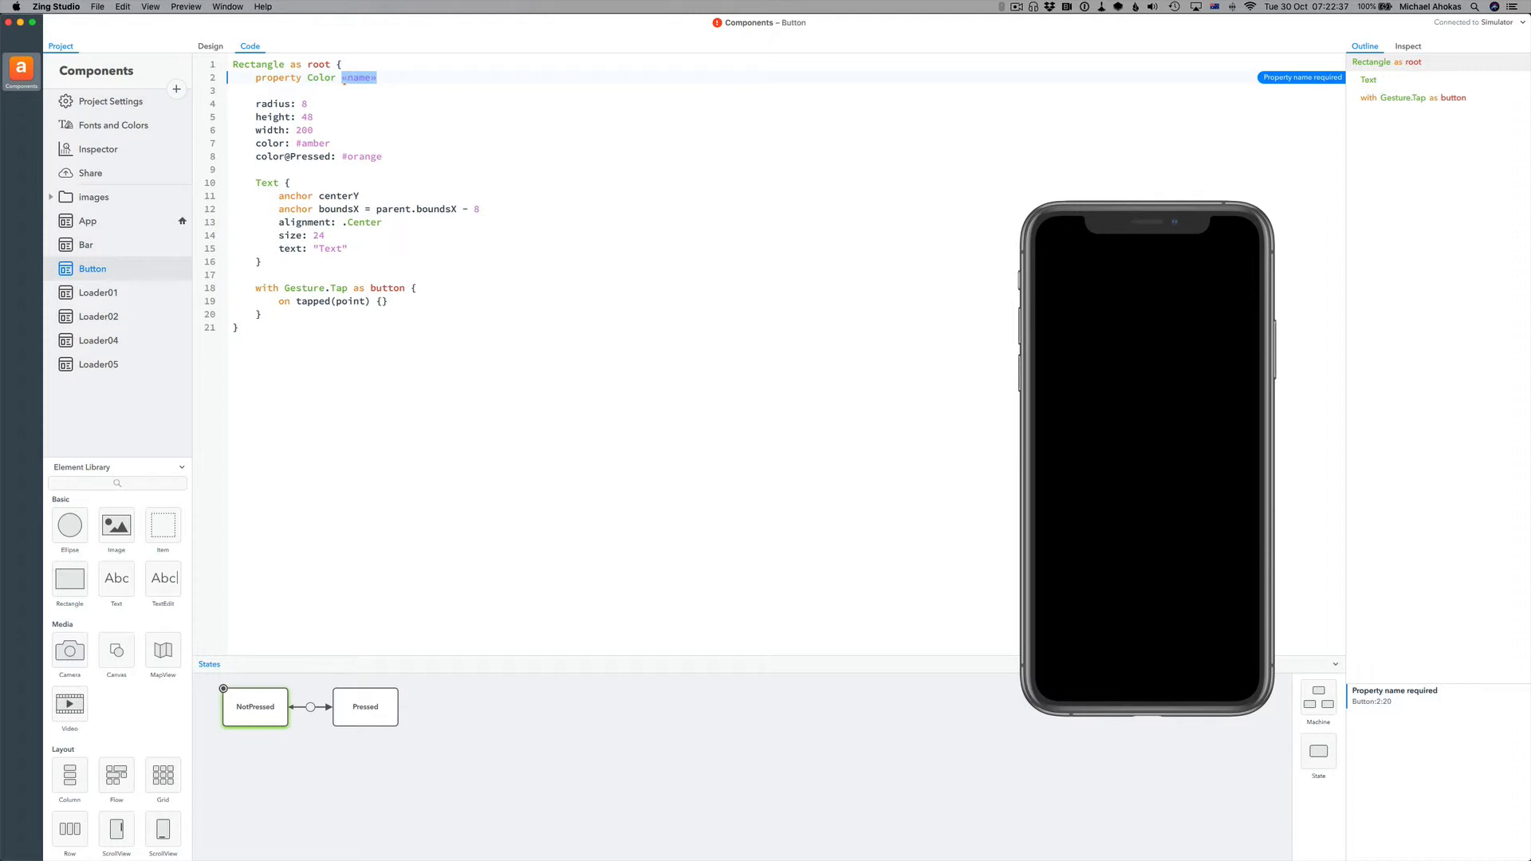
text(colorN)
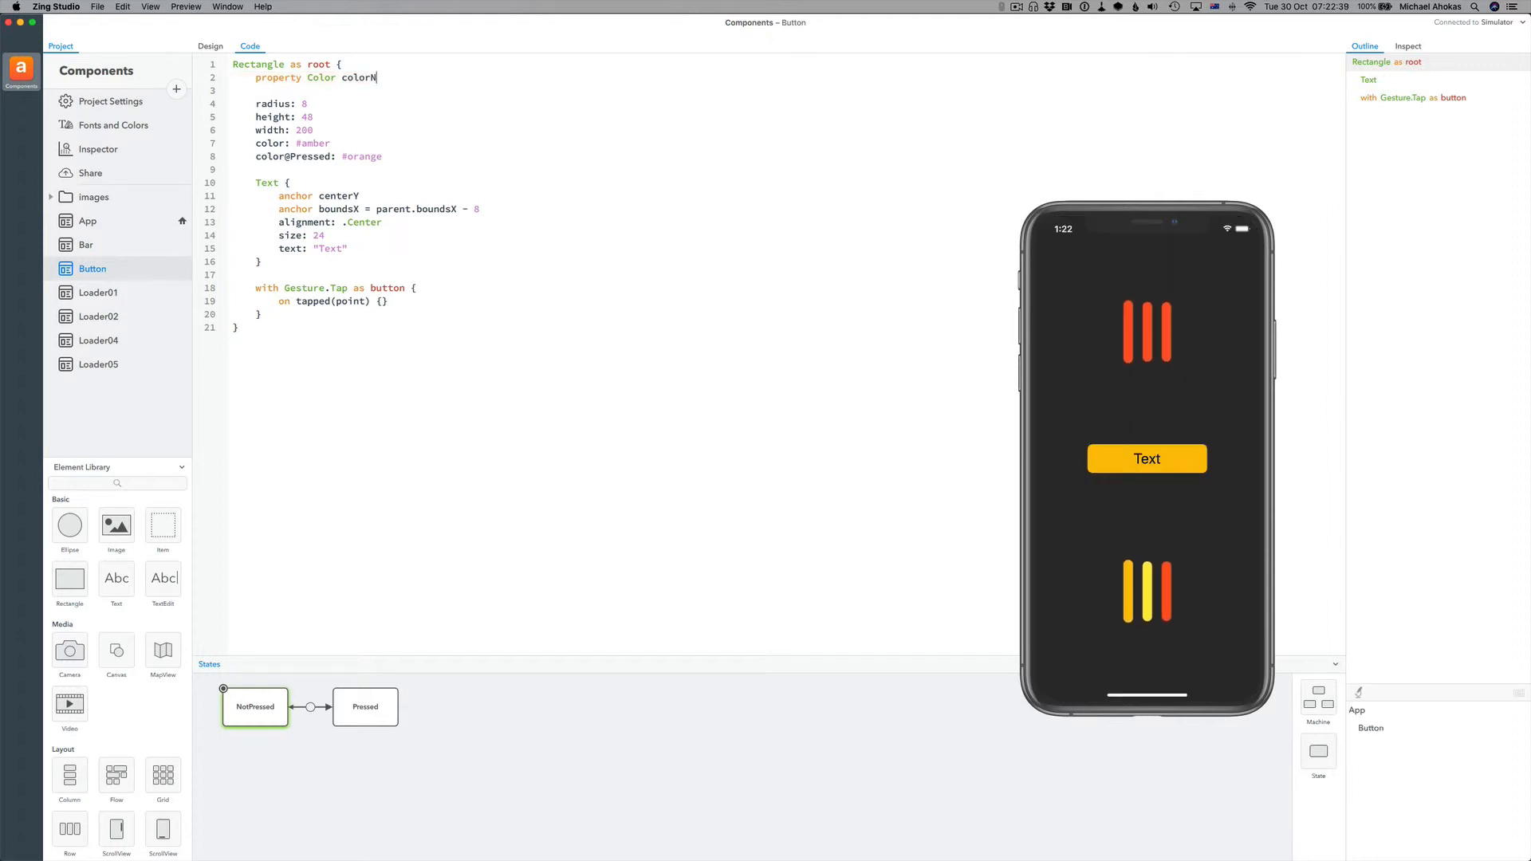
text(otPressed)
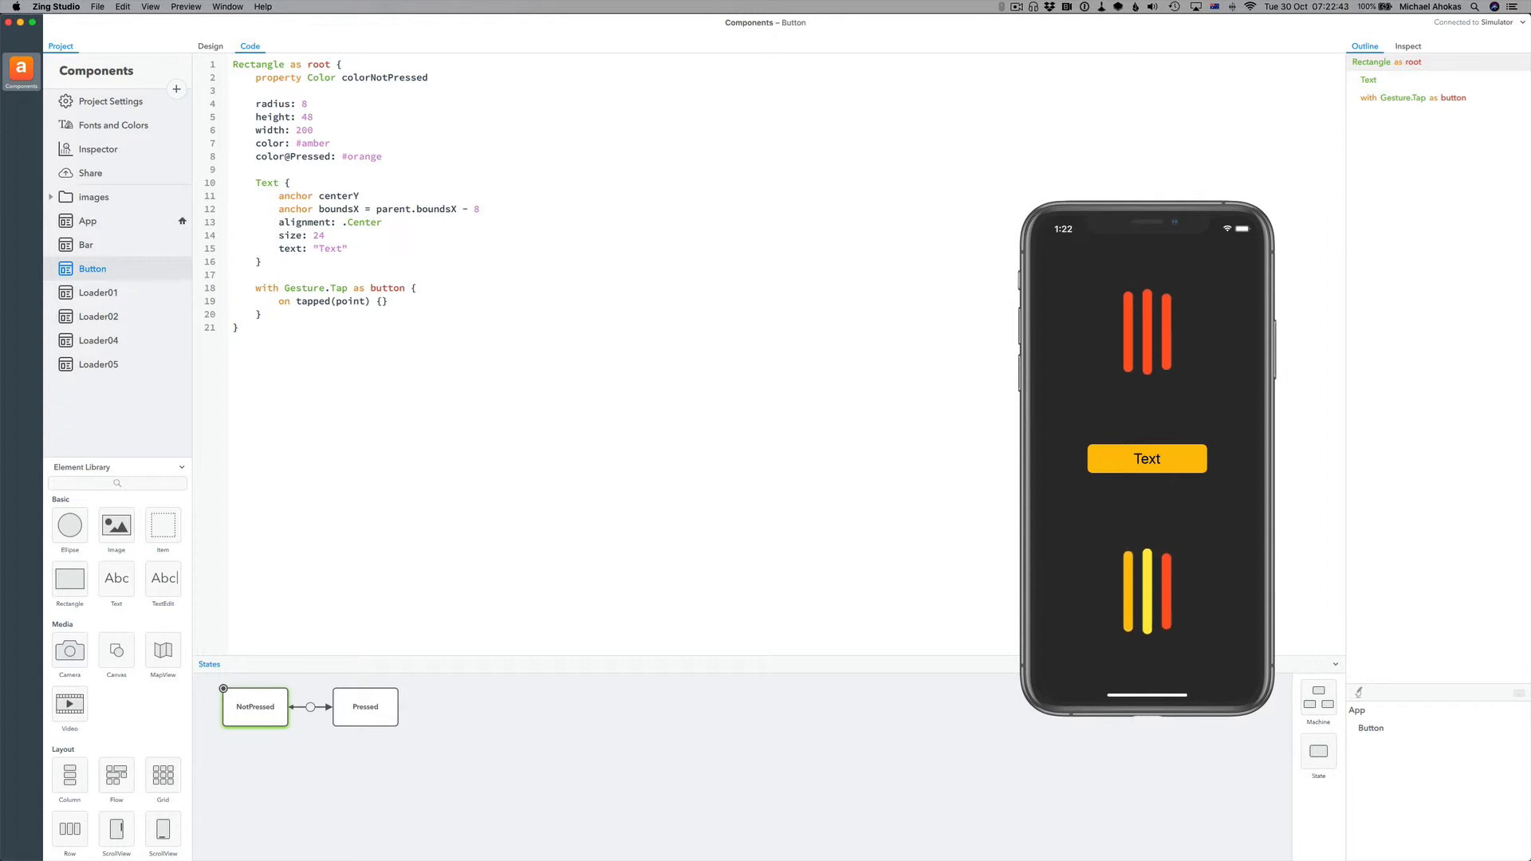
- Give the colorNotPressed property the default value #amber, with a space after the colon
double_click(297, 141)
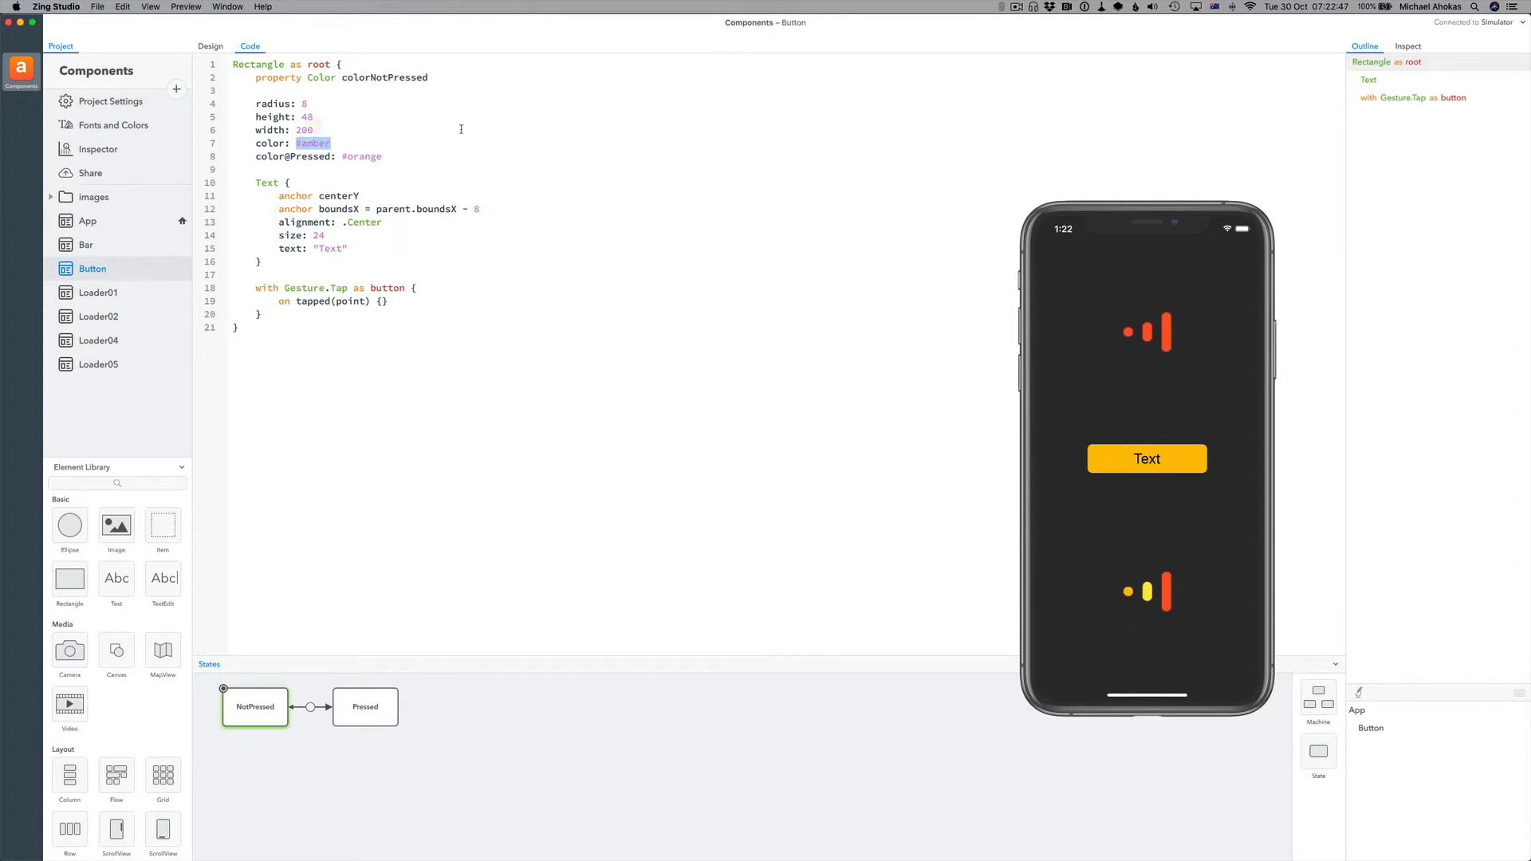
click(488, 73)
text(:#ambe)
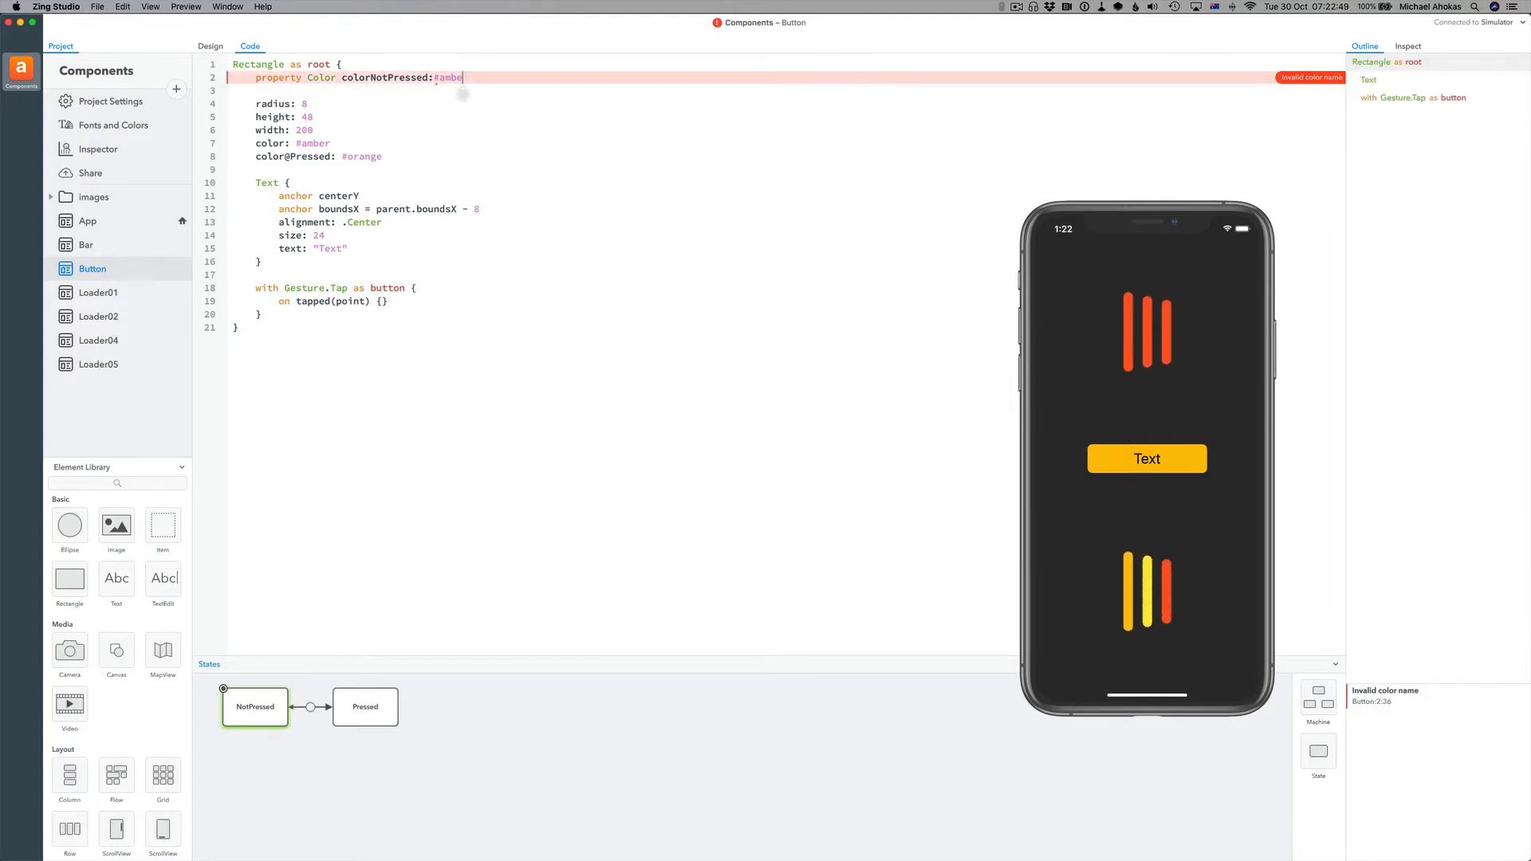
text(r)
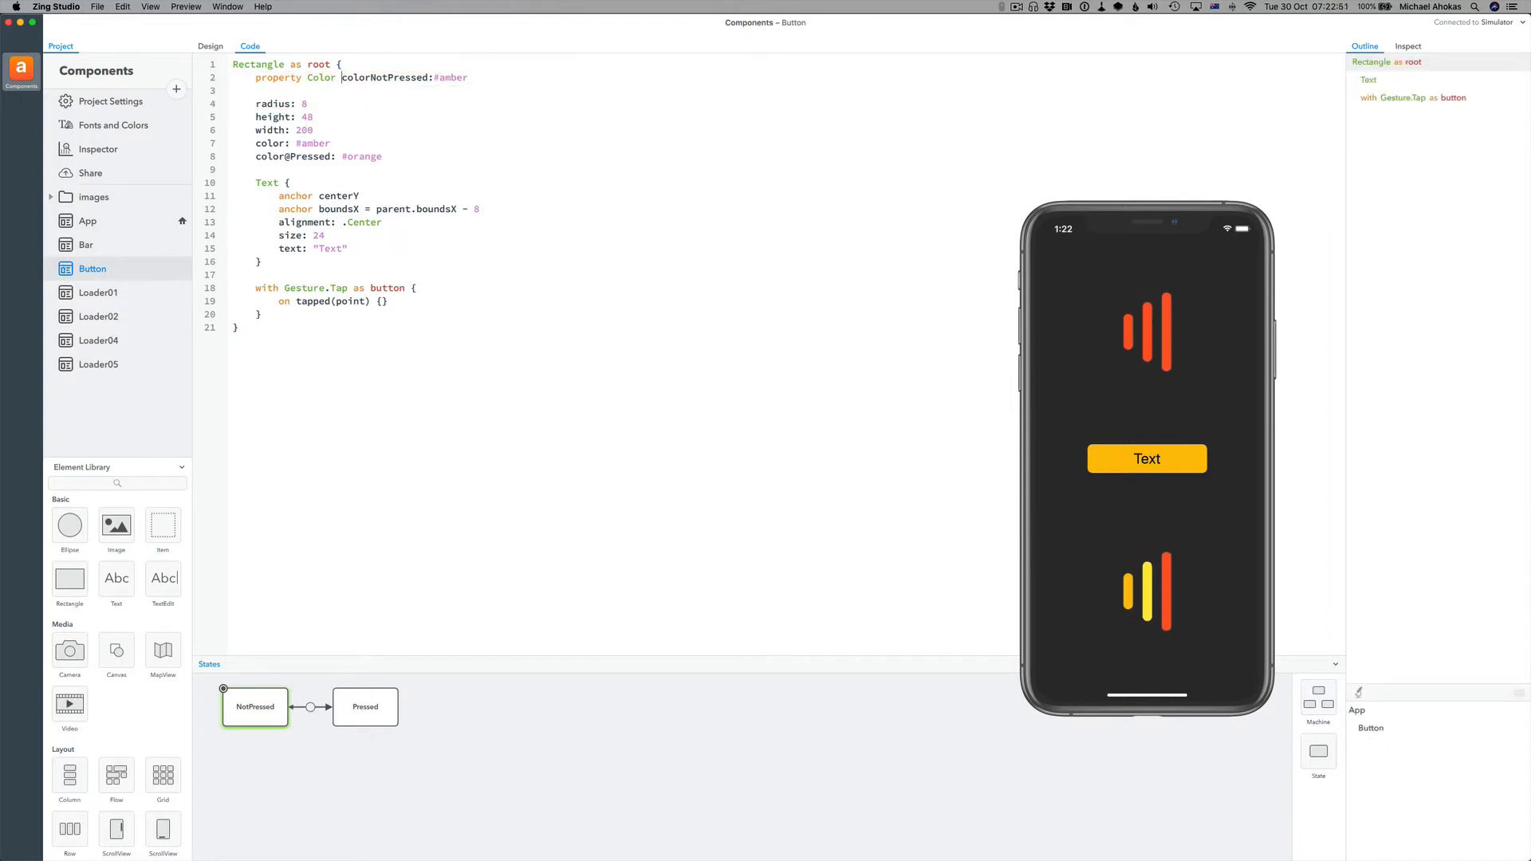
click(434, 87)
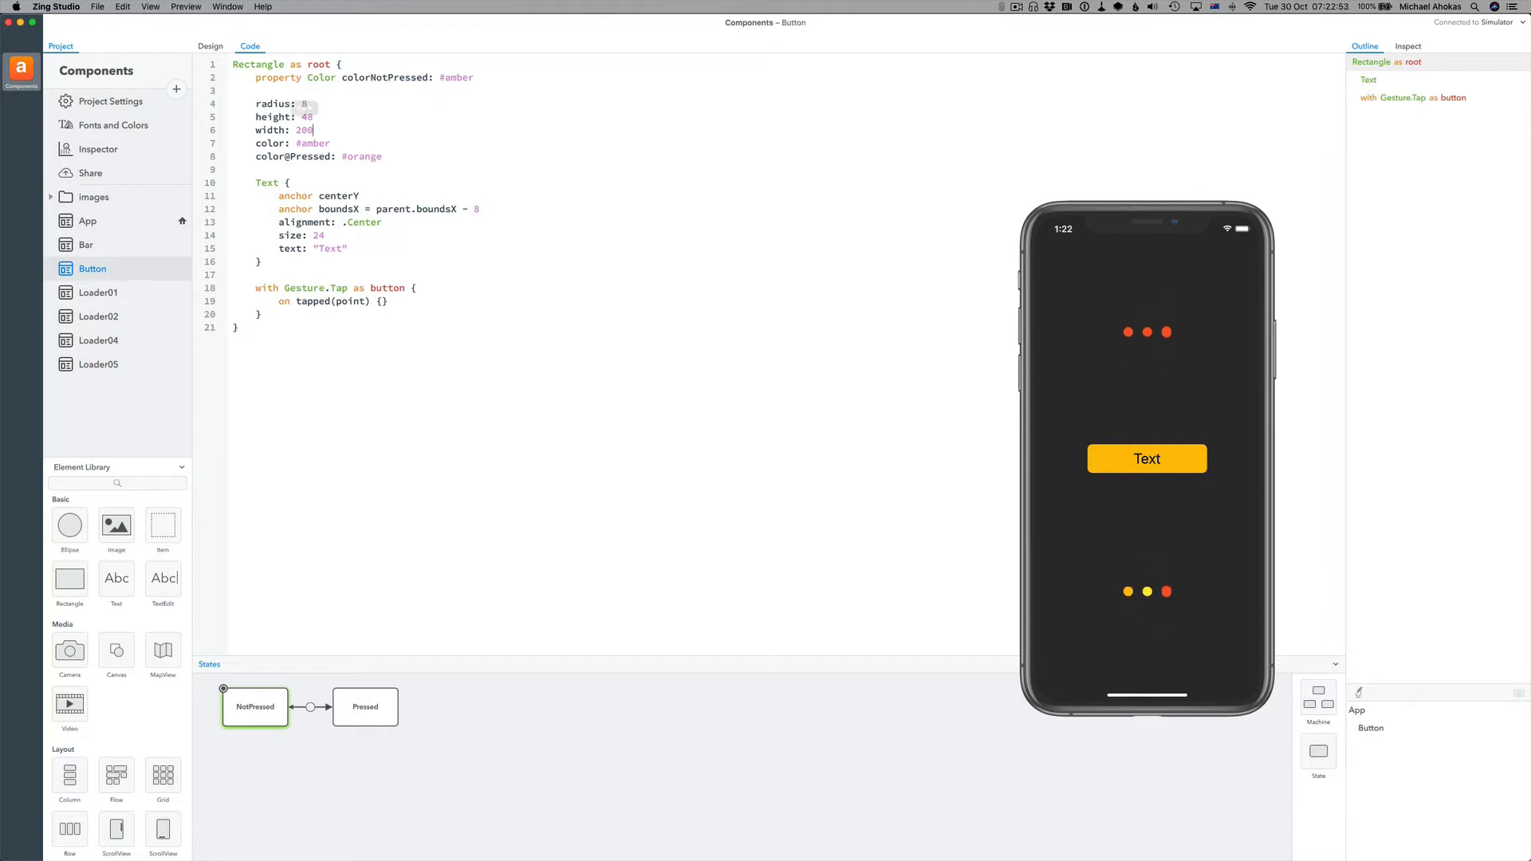
- Replace the hard-coded value of the Rectangle's color with the colorNotPressed property
click(330, 140)
drag(330, 143, 296, 143)
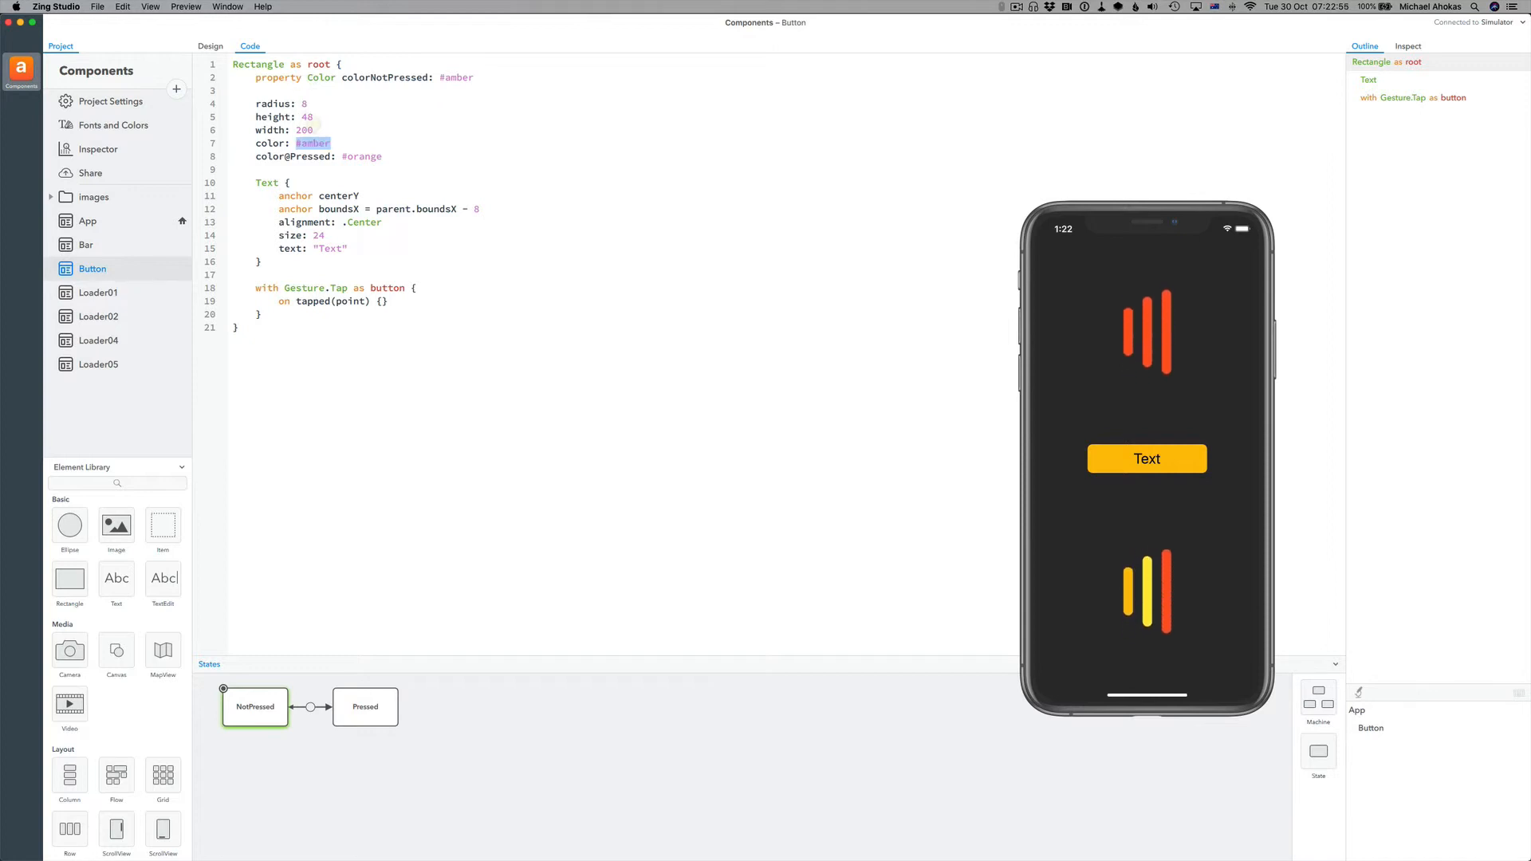
text(col)
key(Down)
key(Down)
key(Down)
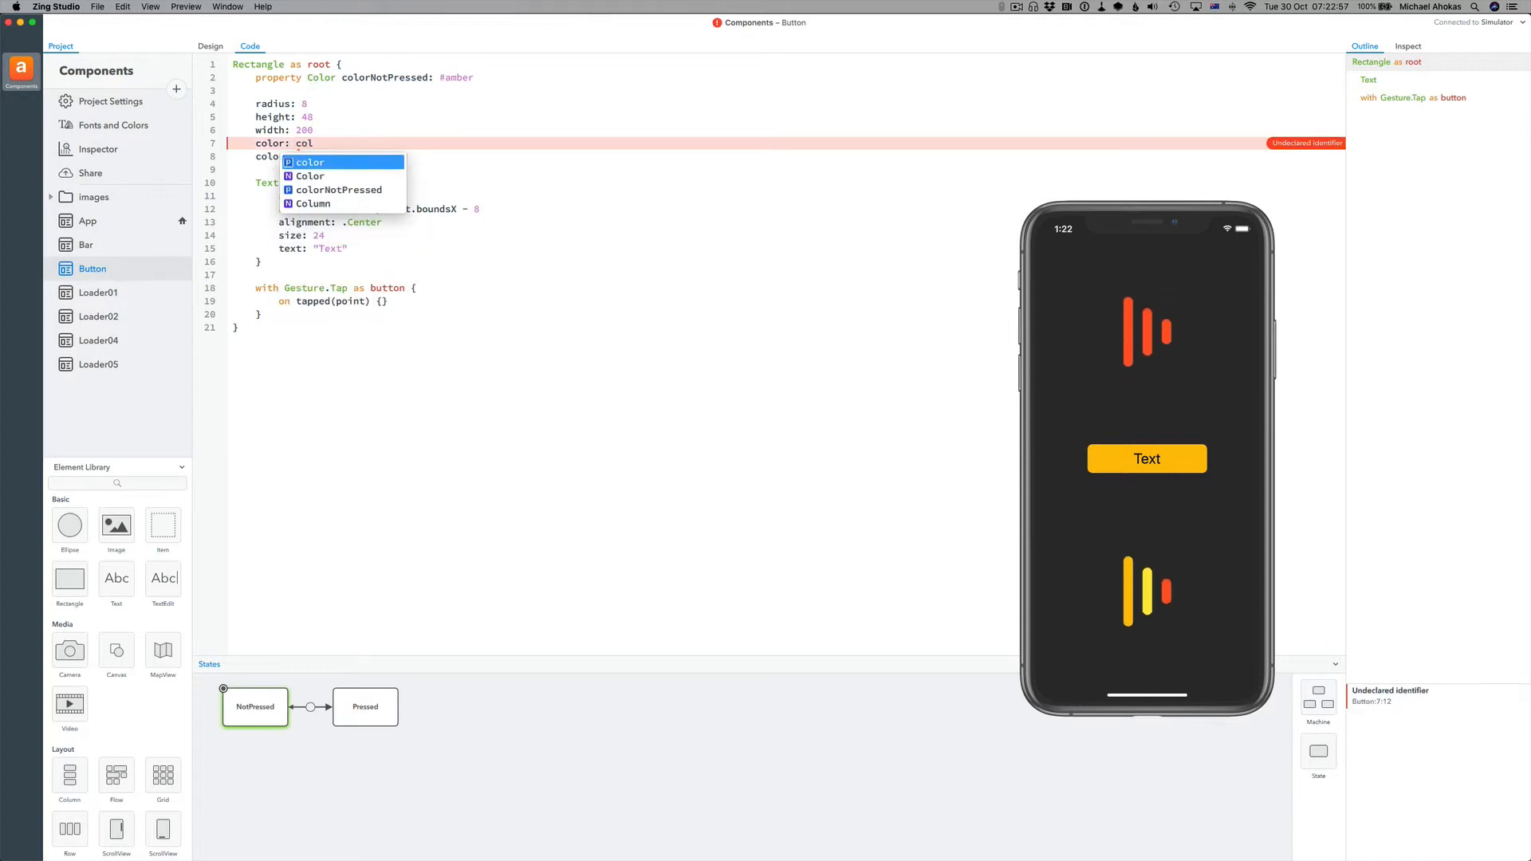
key(Return)
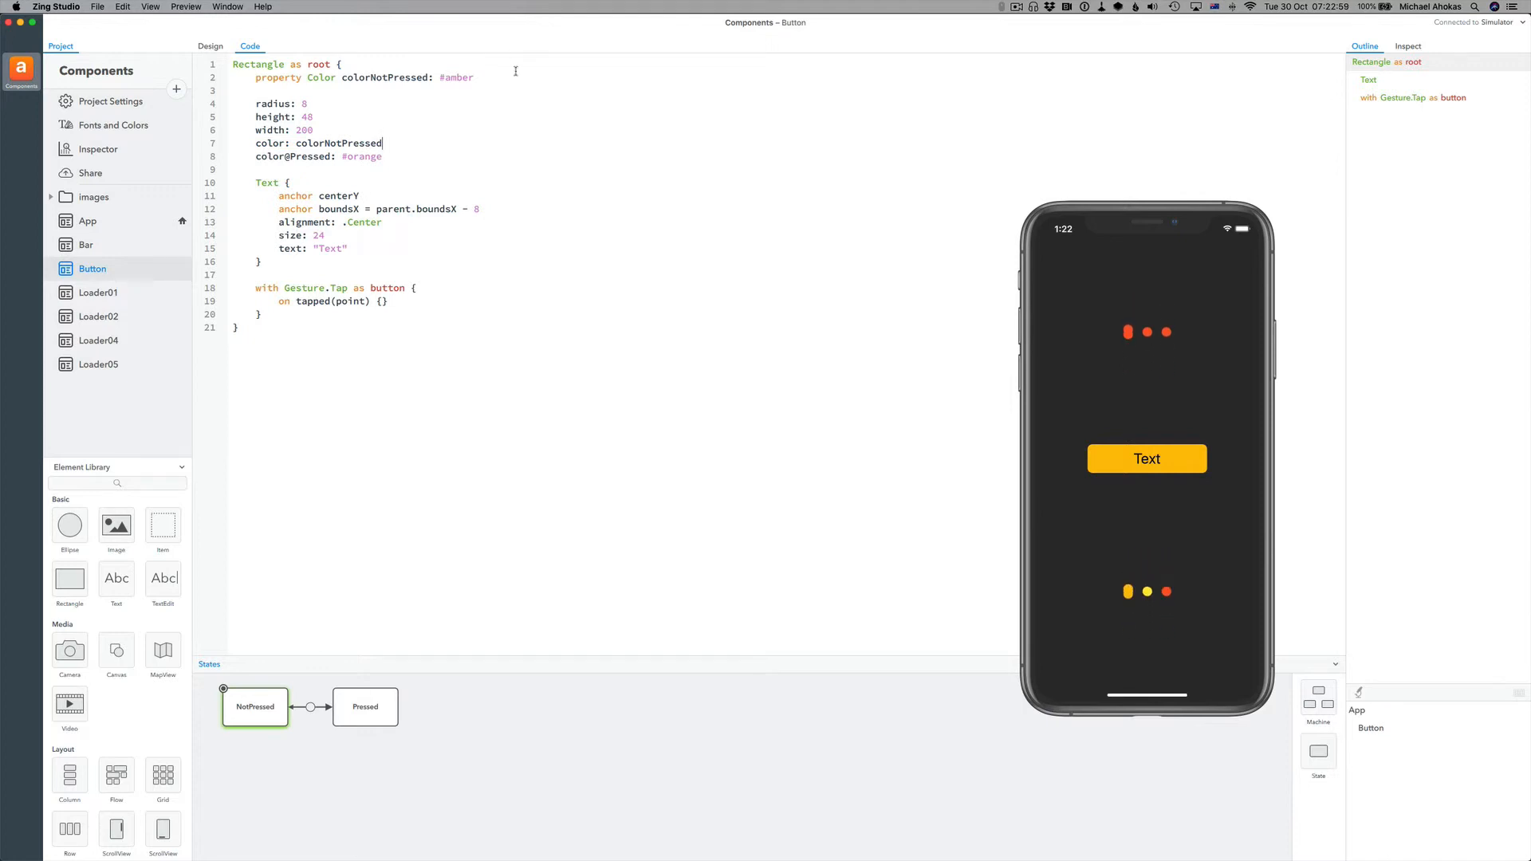
- Declare a second Color property named colorPressed on a new line below colorNotPressed
click(469, 77)
key(Return)
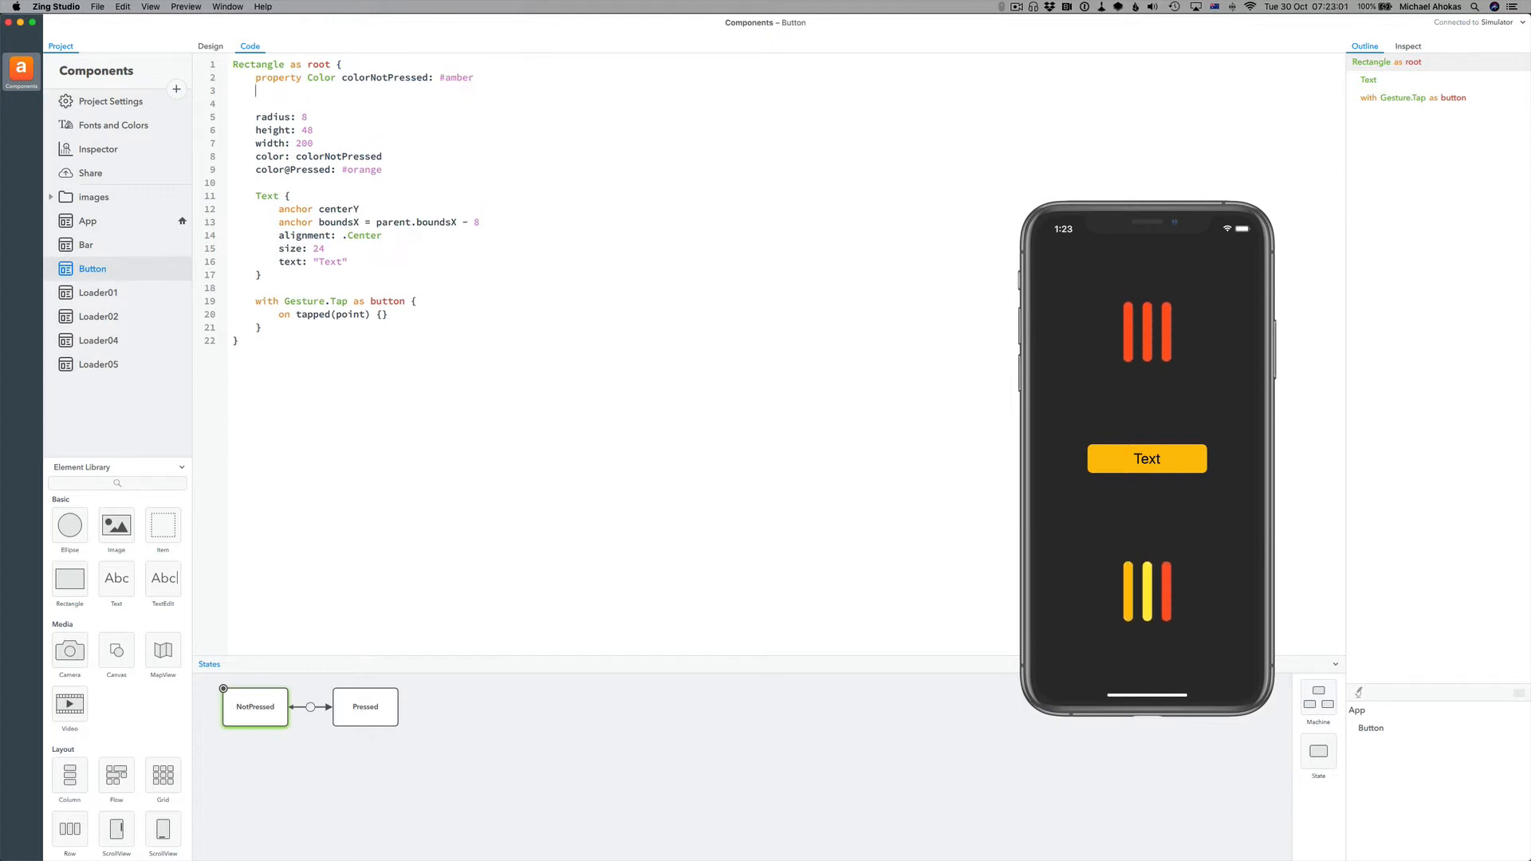
text(pro)
key(Return)
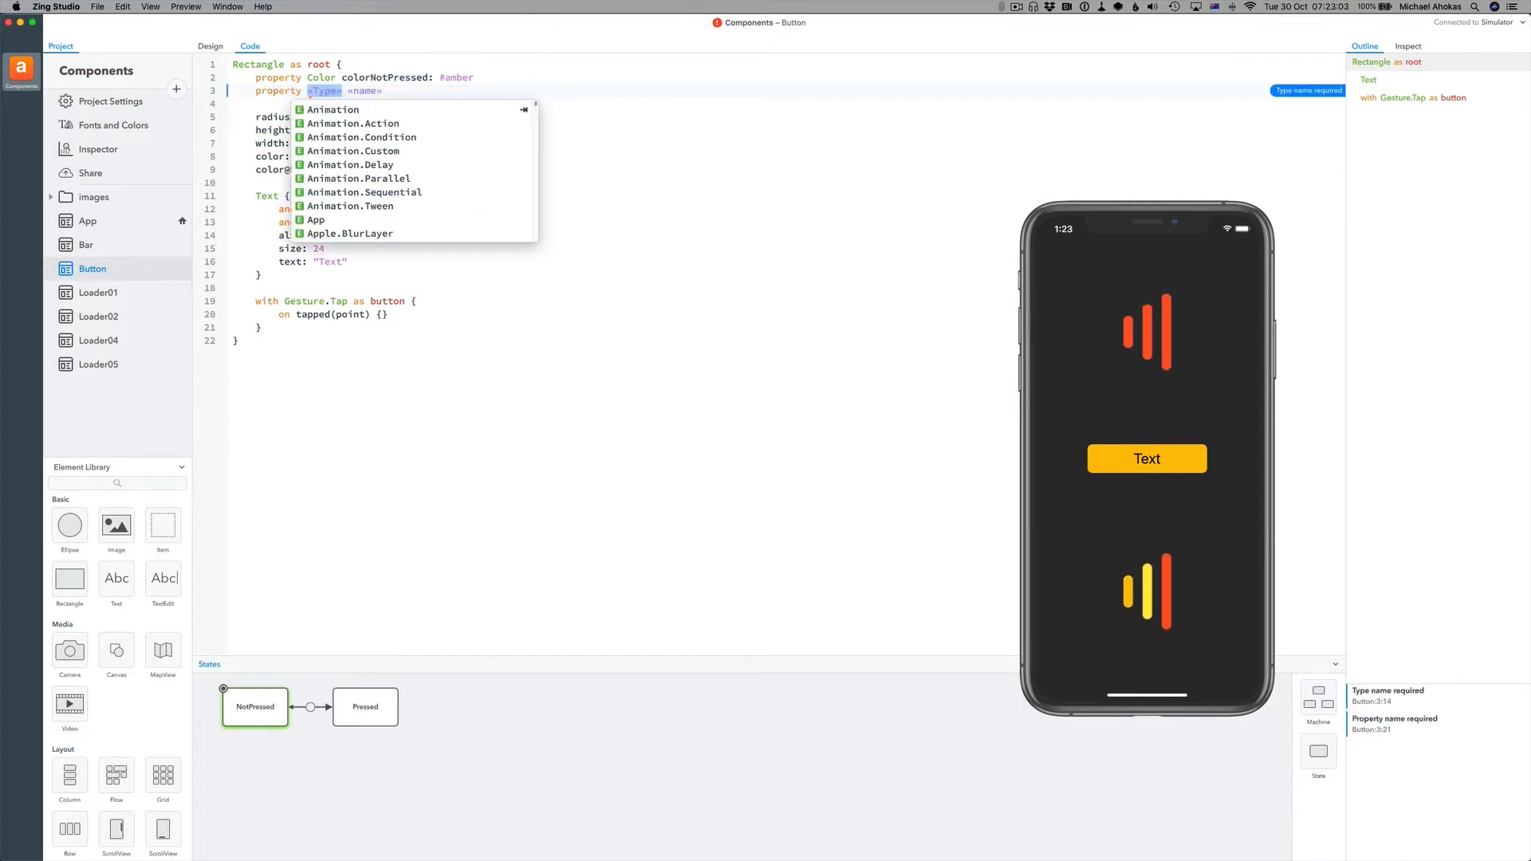
text(Col)
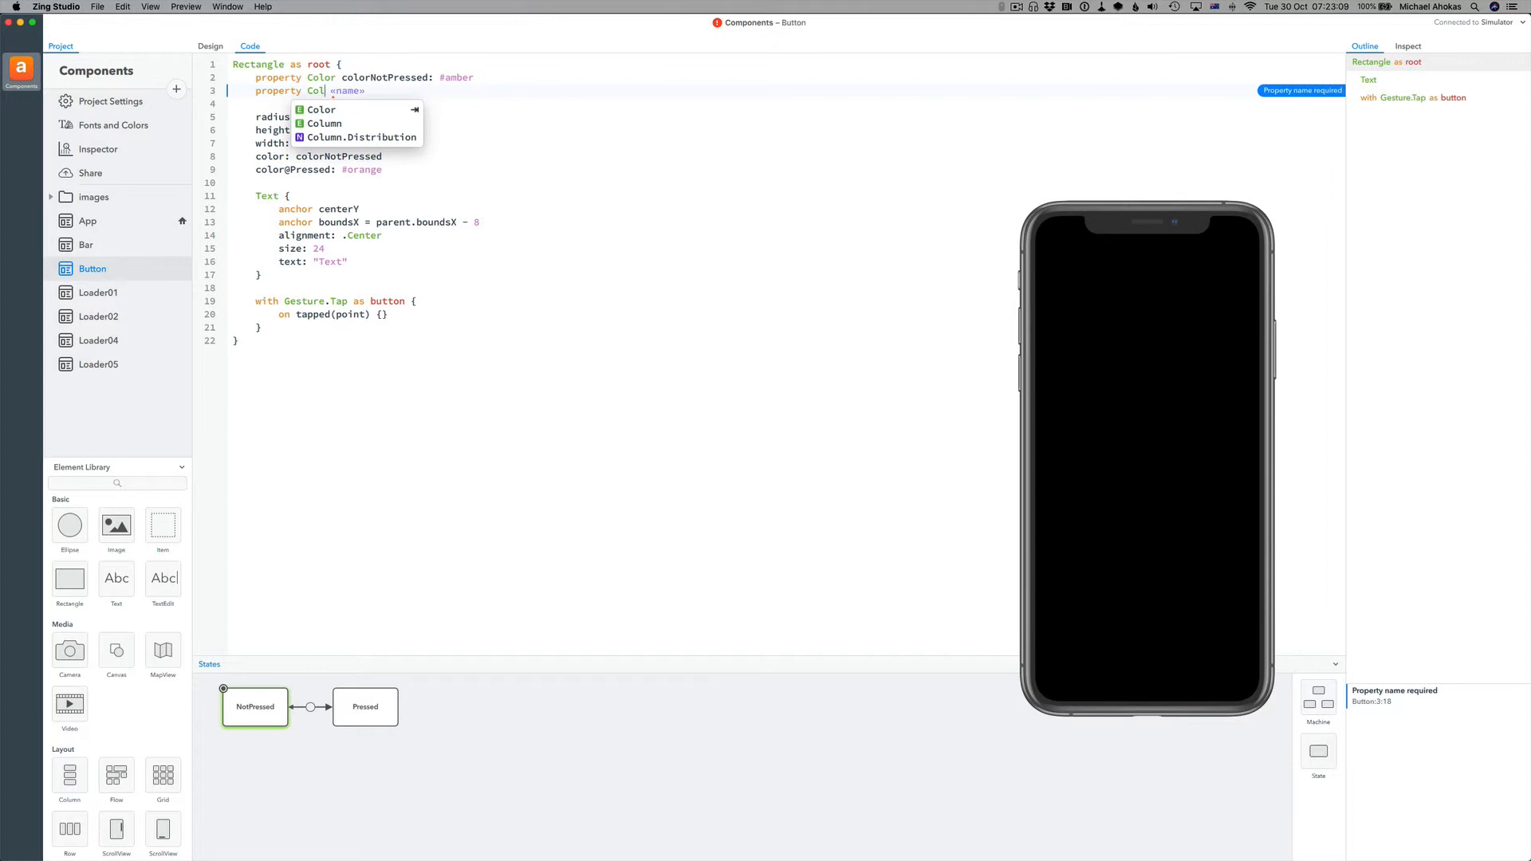
key(Down)
key(Return)
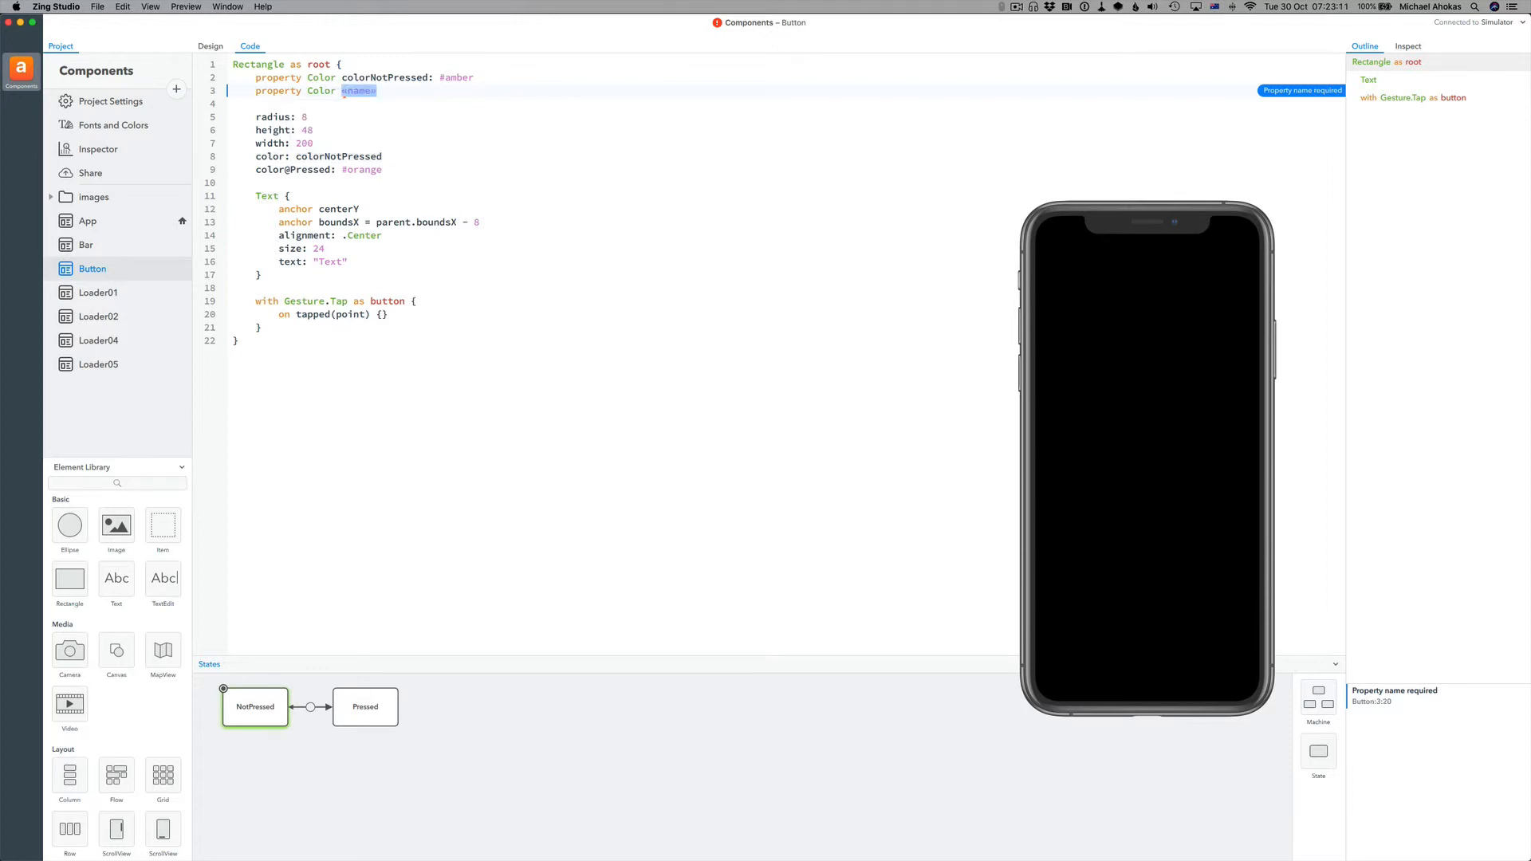
text(color)
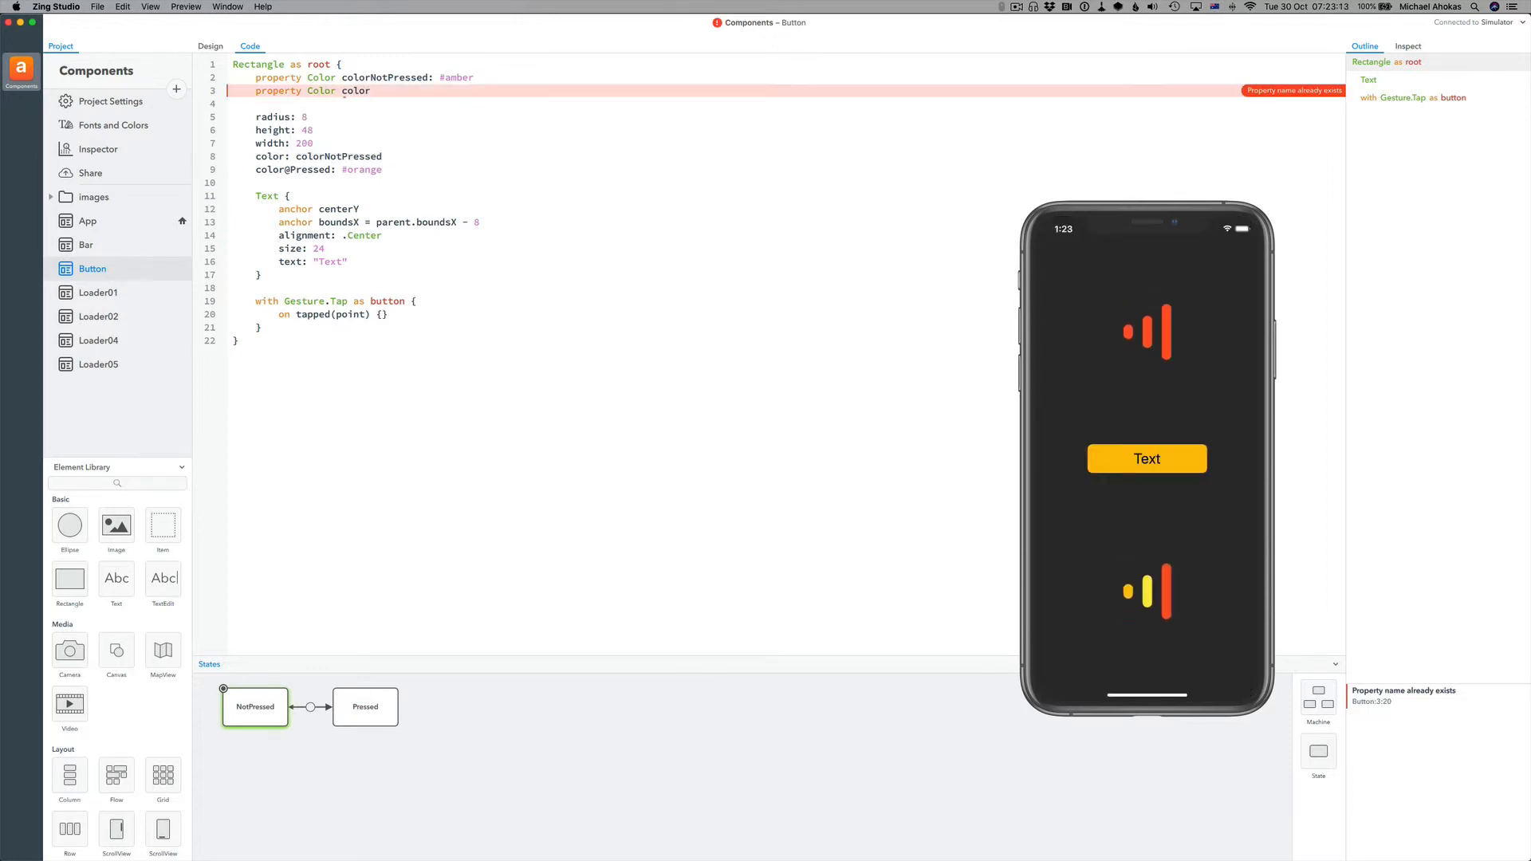
text(Presse)
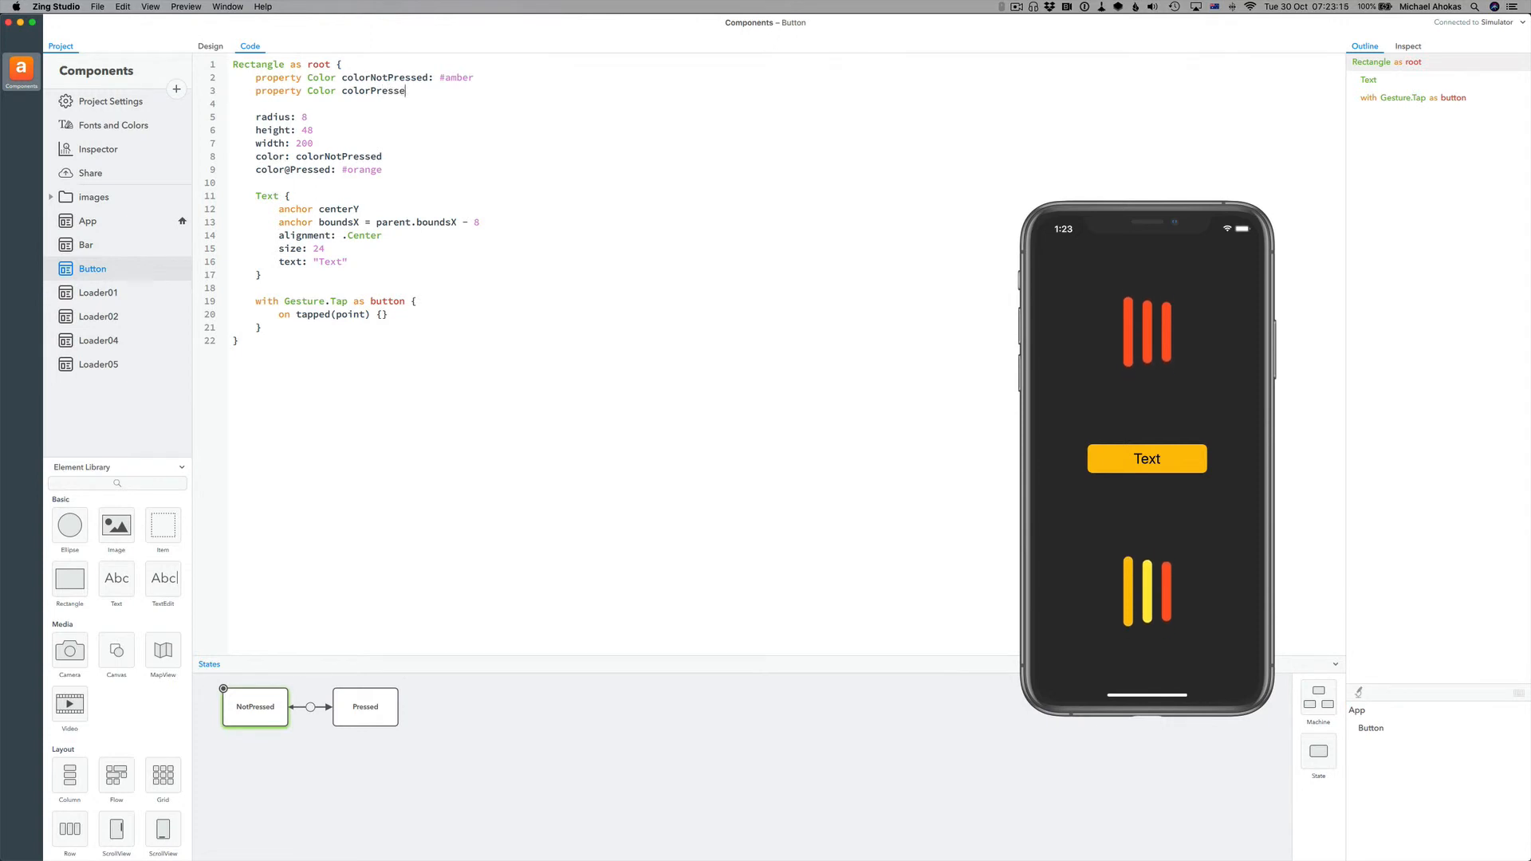
text(d: )
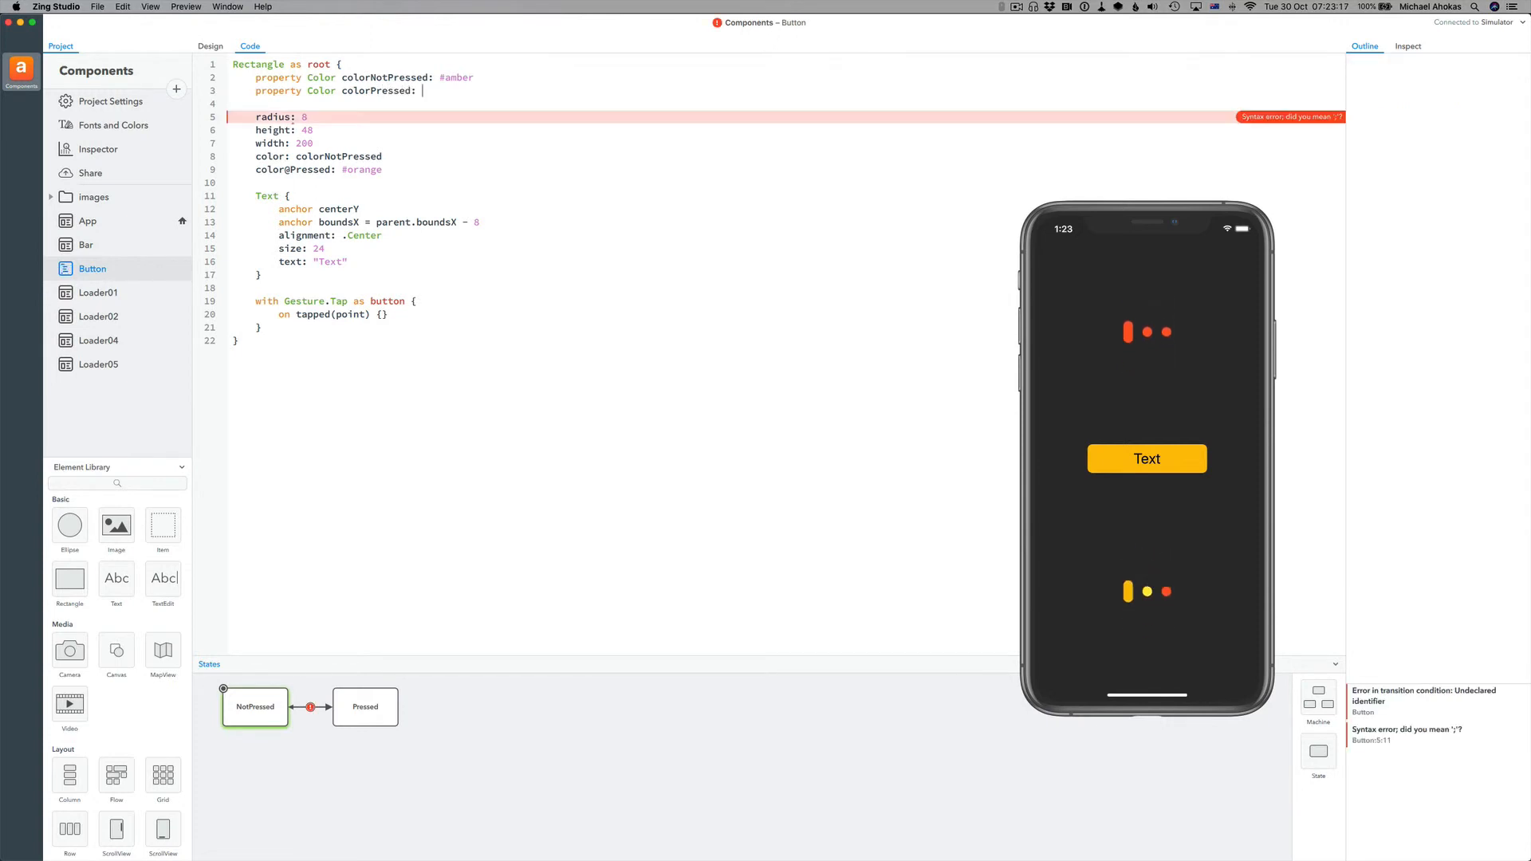
- Give the colorPressed property the default value #orange
text(#orage)
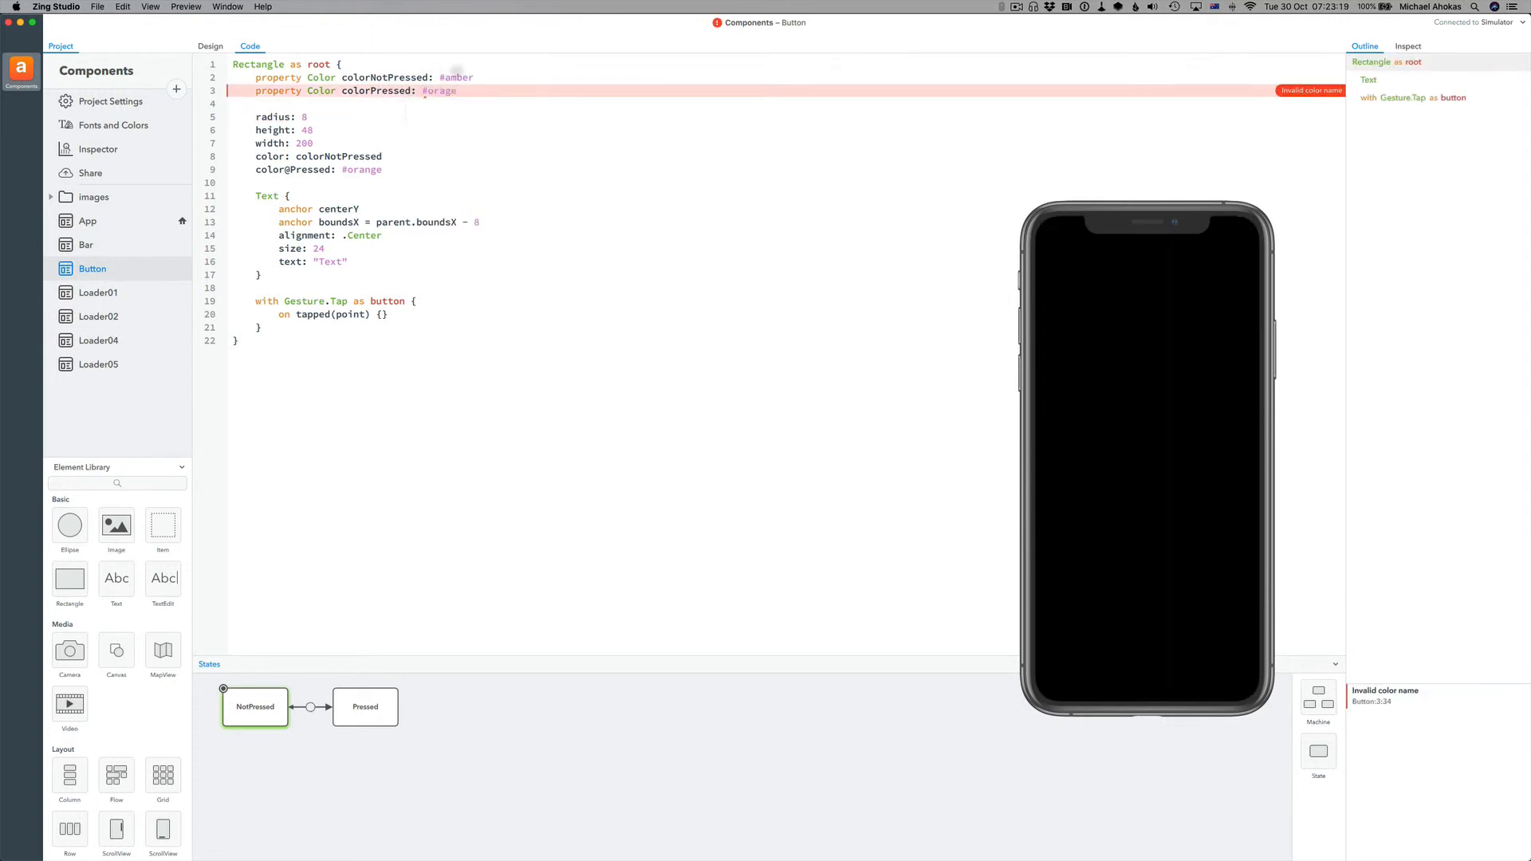
key(BackSpace)
key(BackSpace)
text(nge)
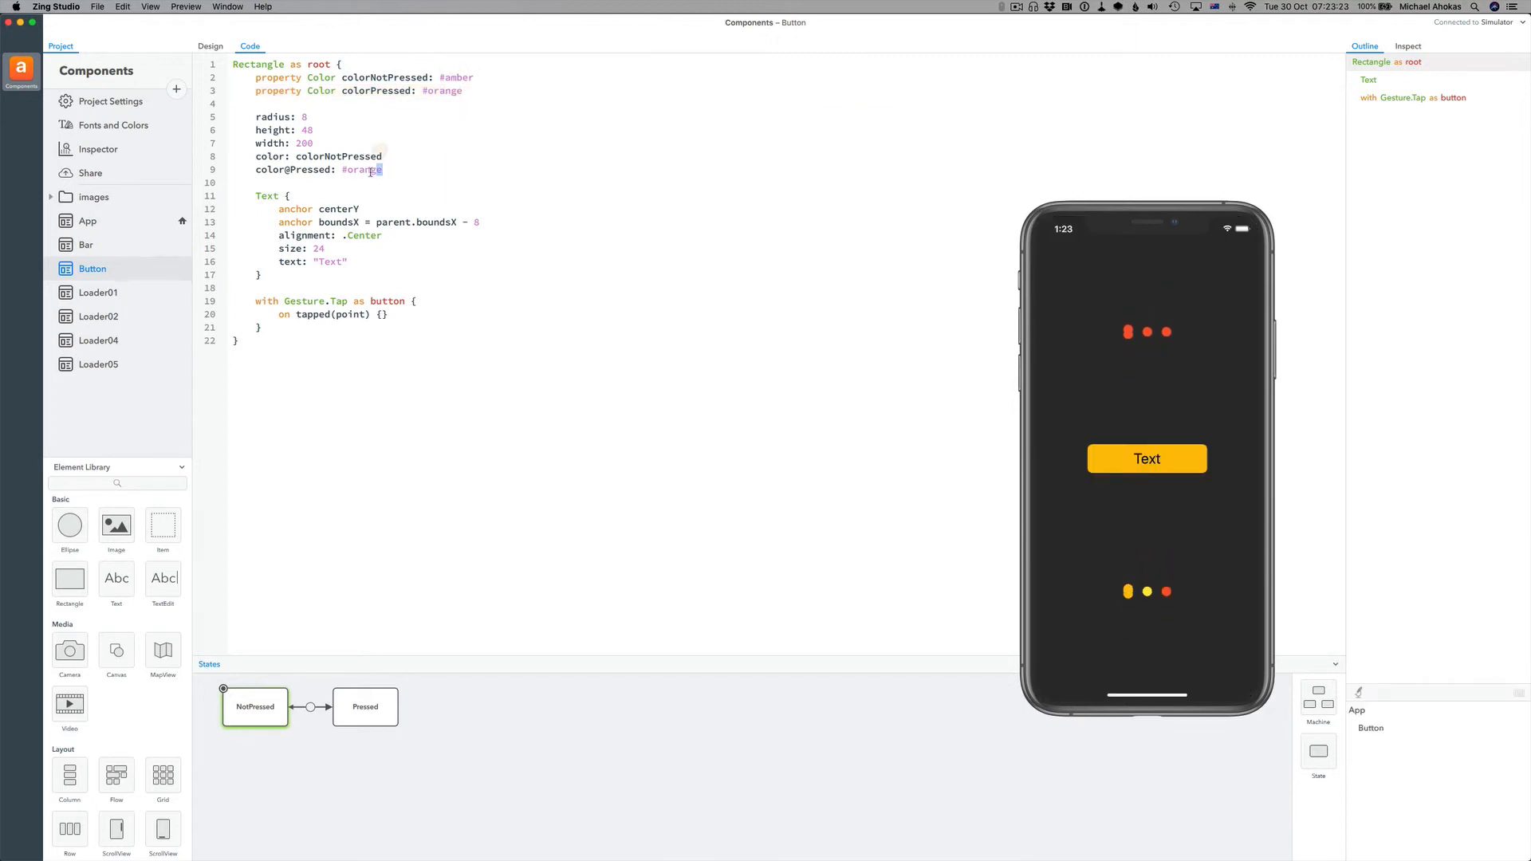
- Replace the hard-coded pressed-state color of the Rectangle with the colorPressed property
drag(384, 169, 341, 172)
text(color)
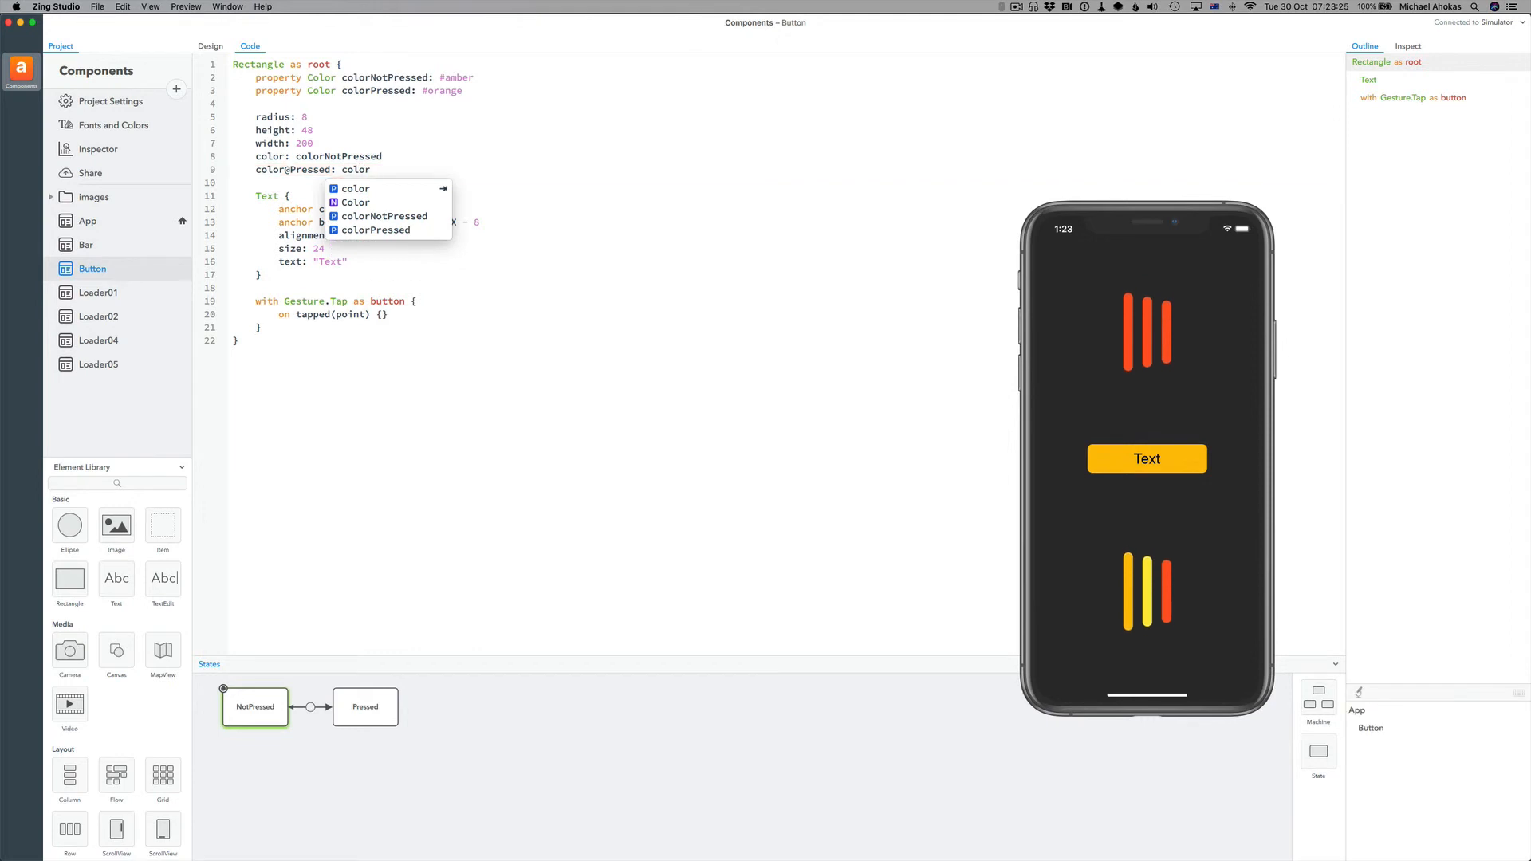
key(Down)
key(Down)
key(Down)
key(Down)
key(Return)
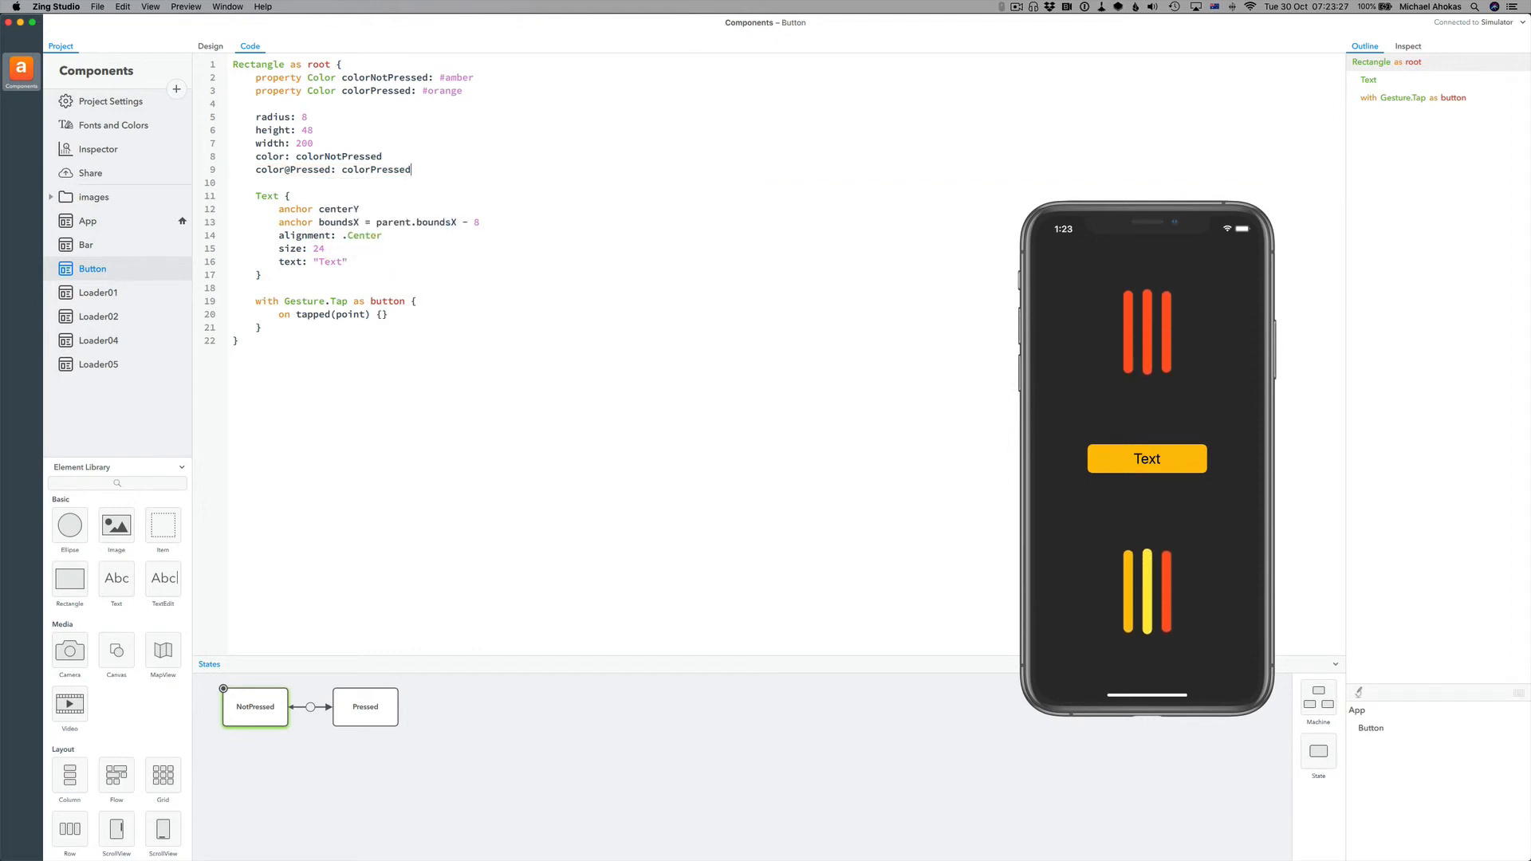
- In the App screen, set the Button instance's pressed color to deeporange
click(110, 228)
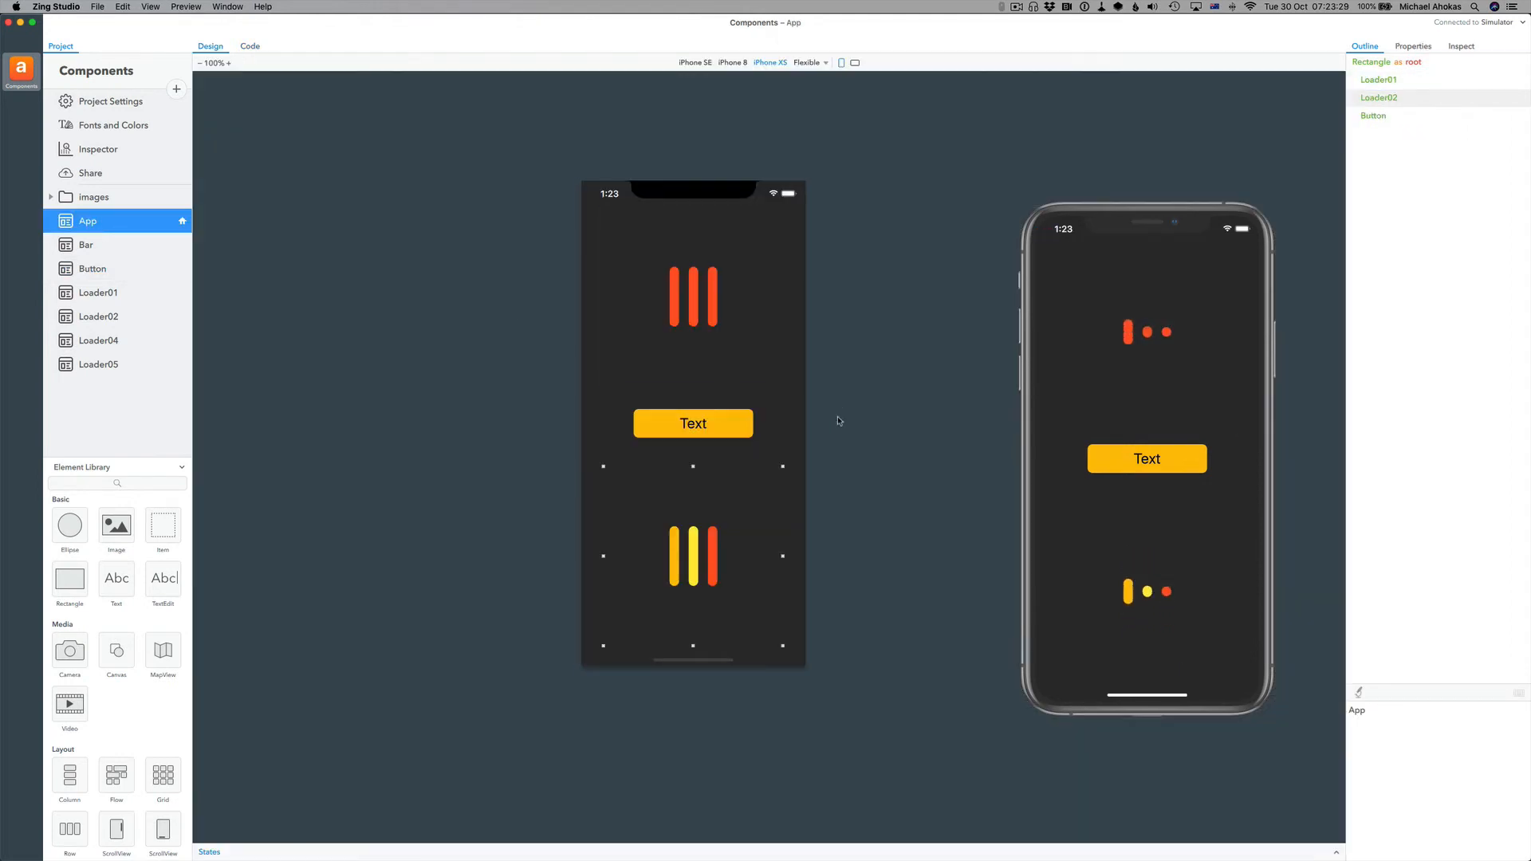
click(710, 423)
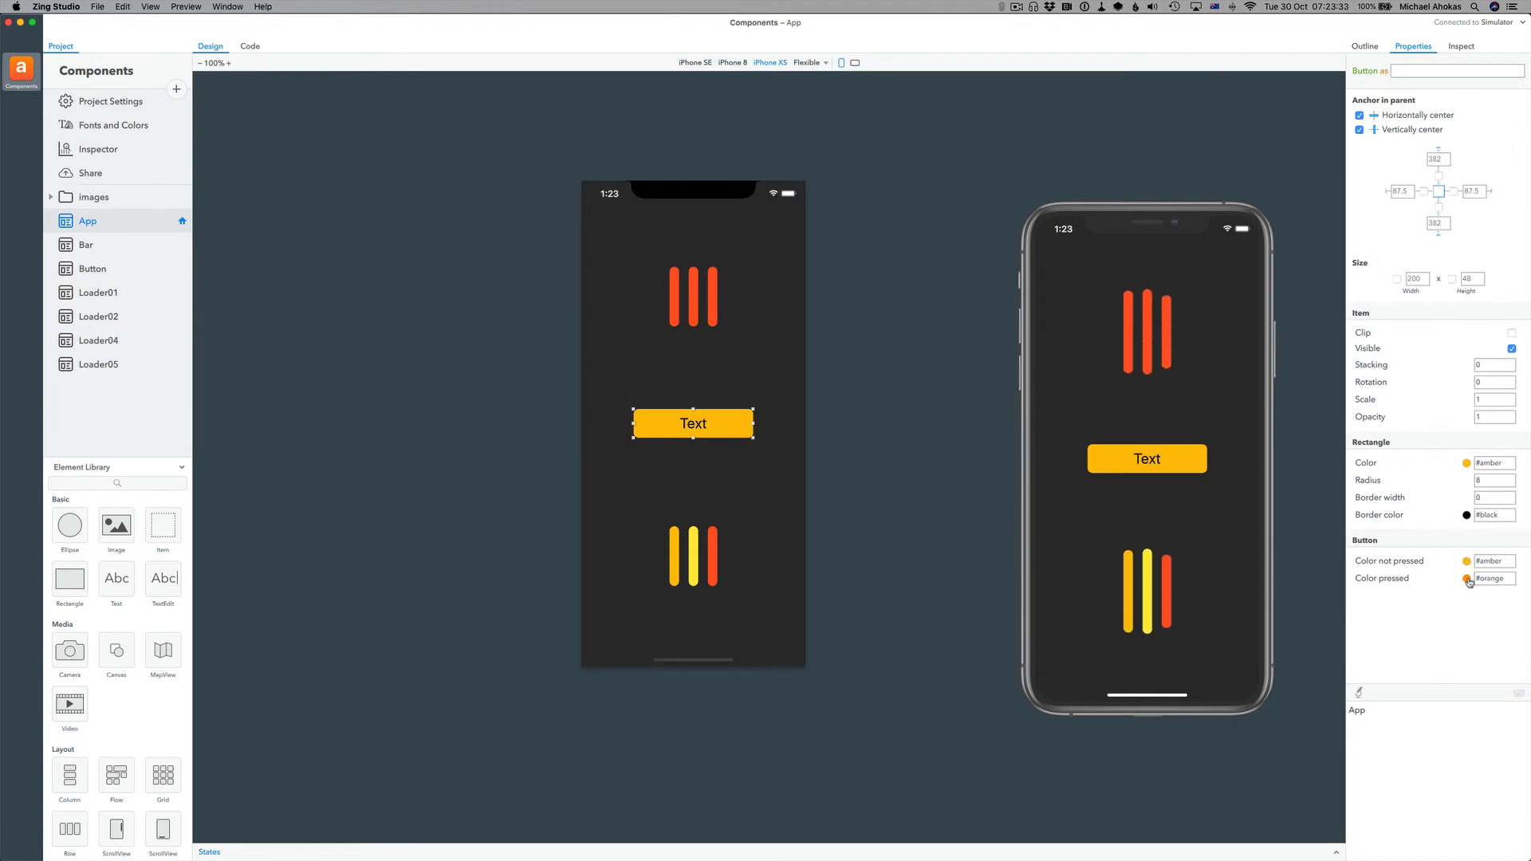
click(1467, 579)
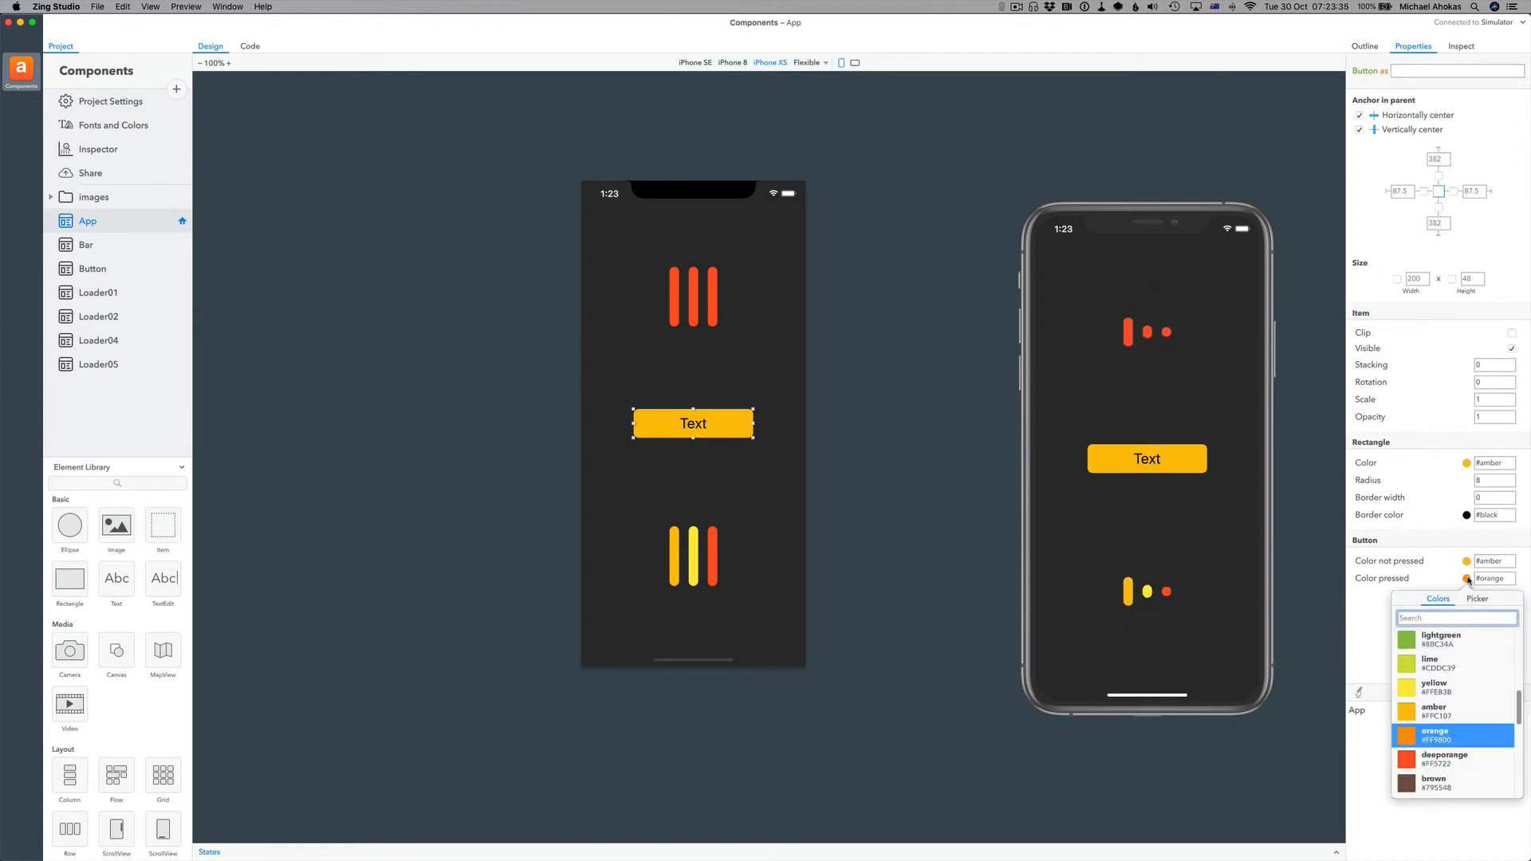
click(1423, 761)
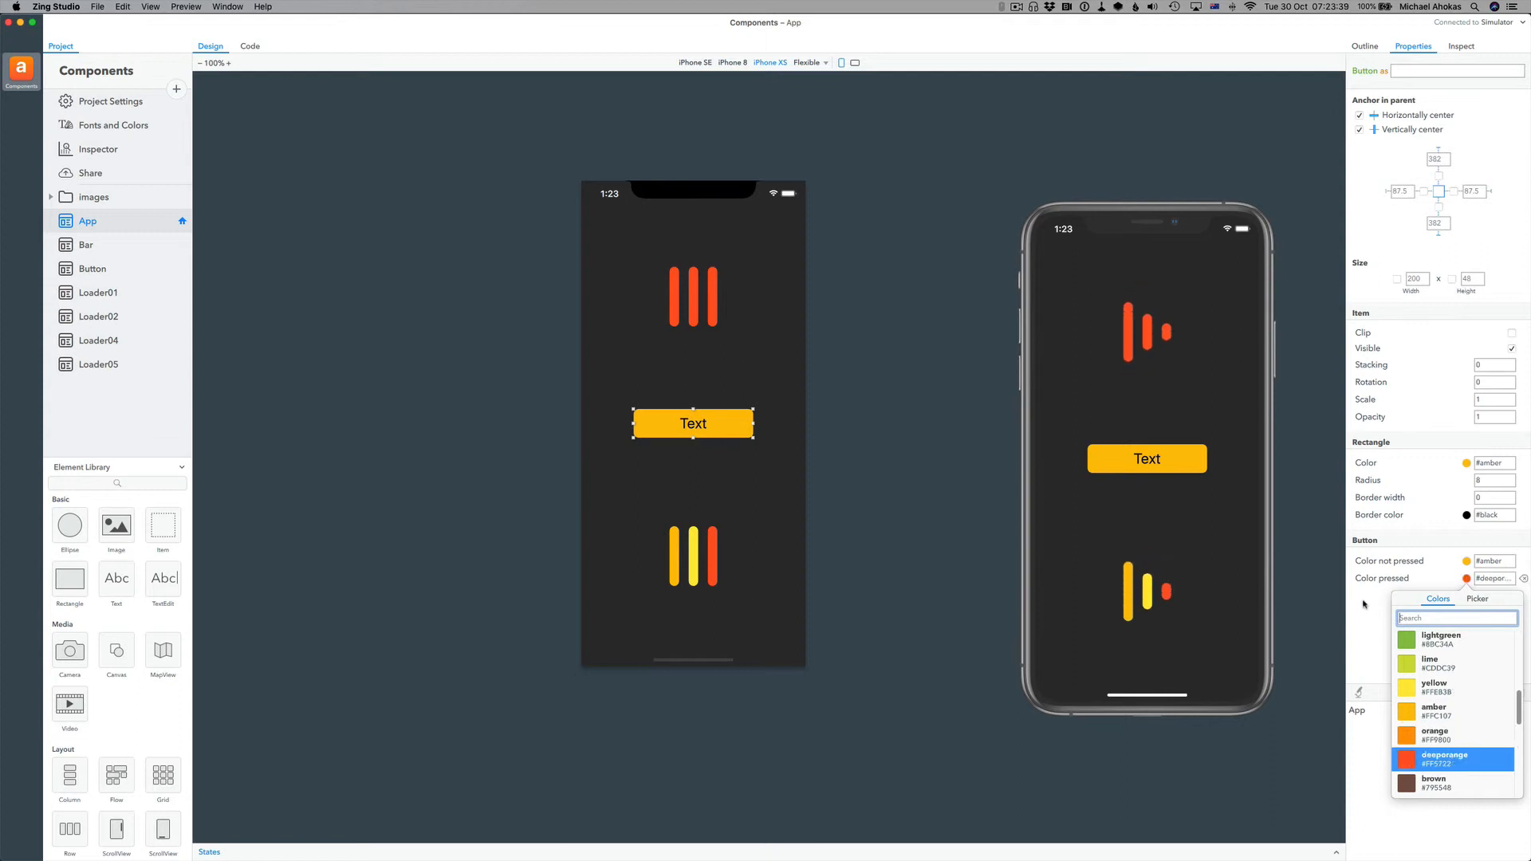
click(1364, 603)
- Test the button's pressed color by tapping it repeatedly in the simulator
click(1188, 460)
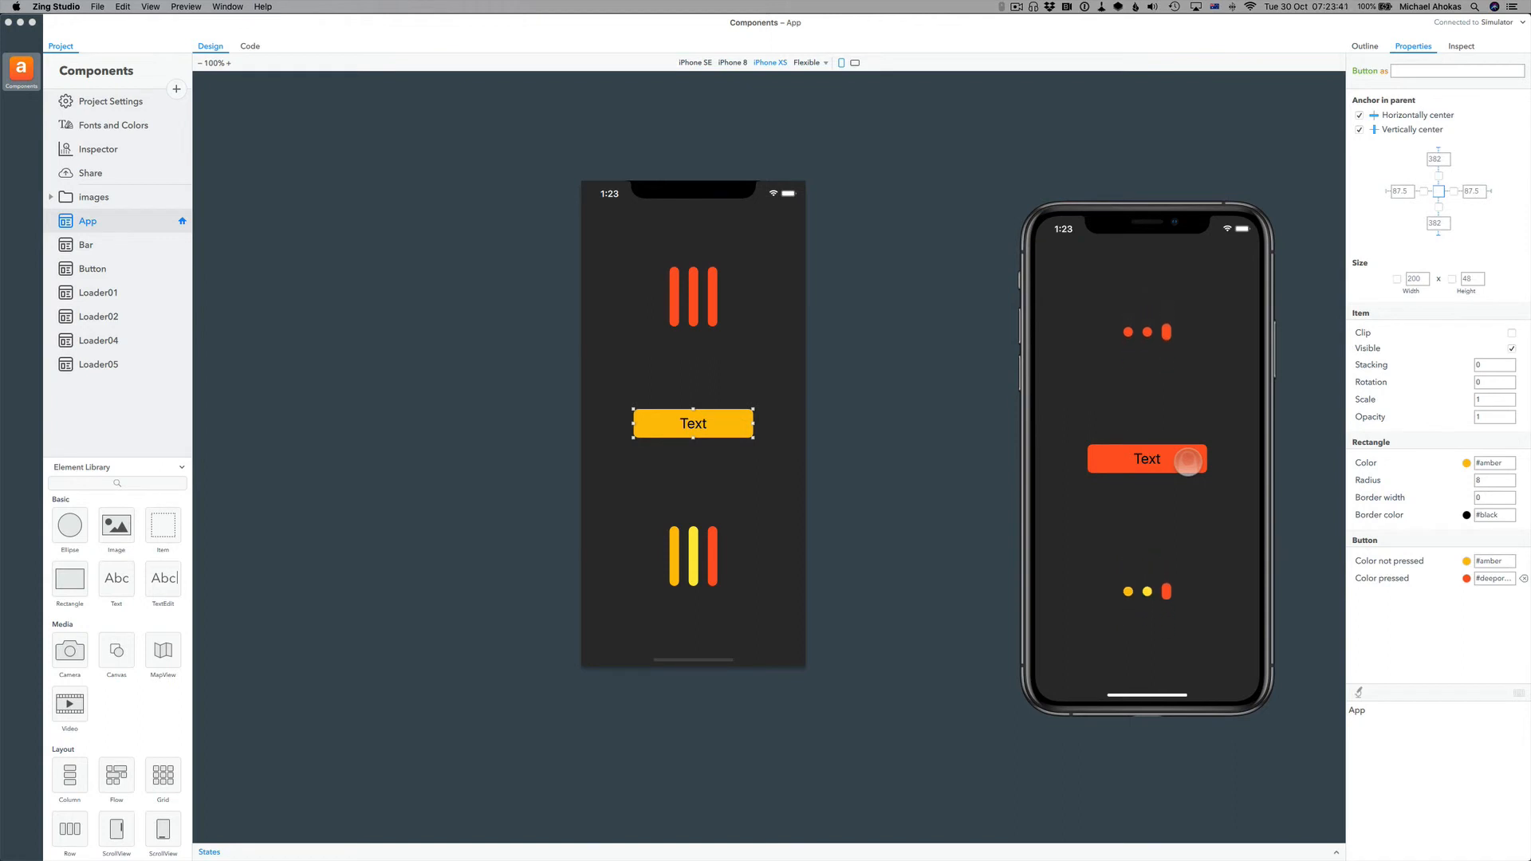
click(1188, 460)
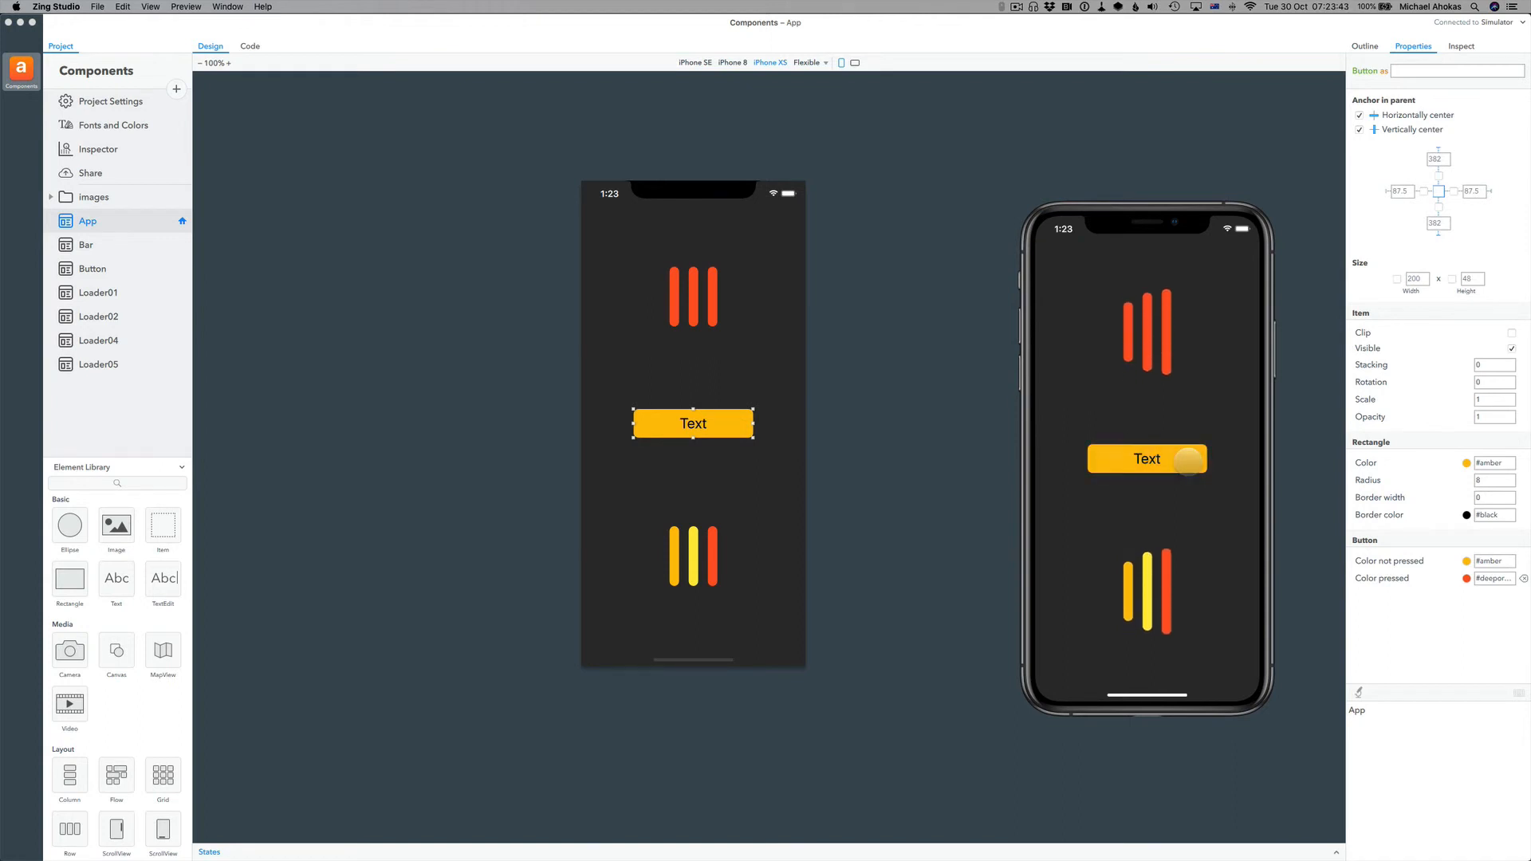
click(1187, 460)
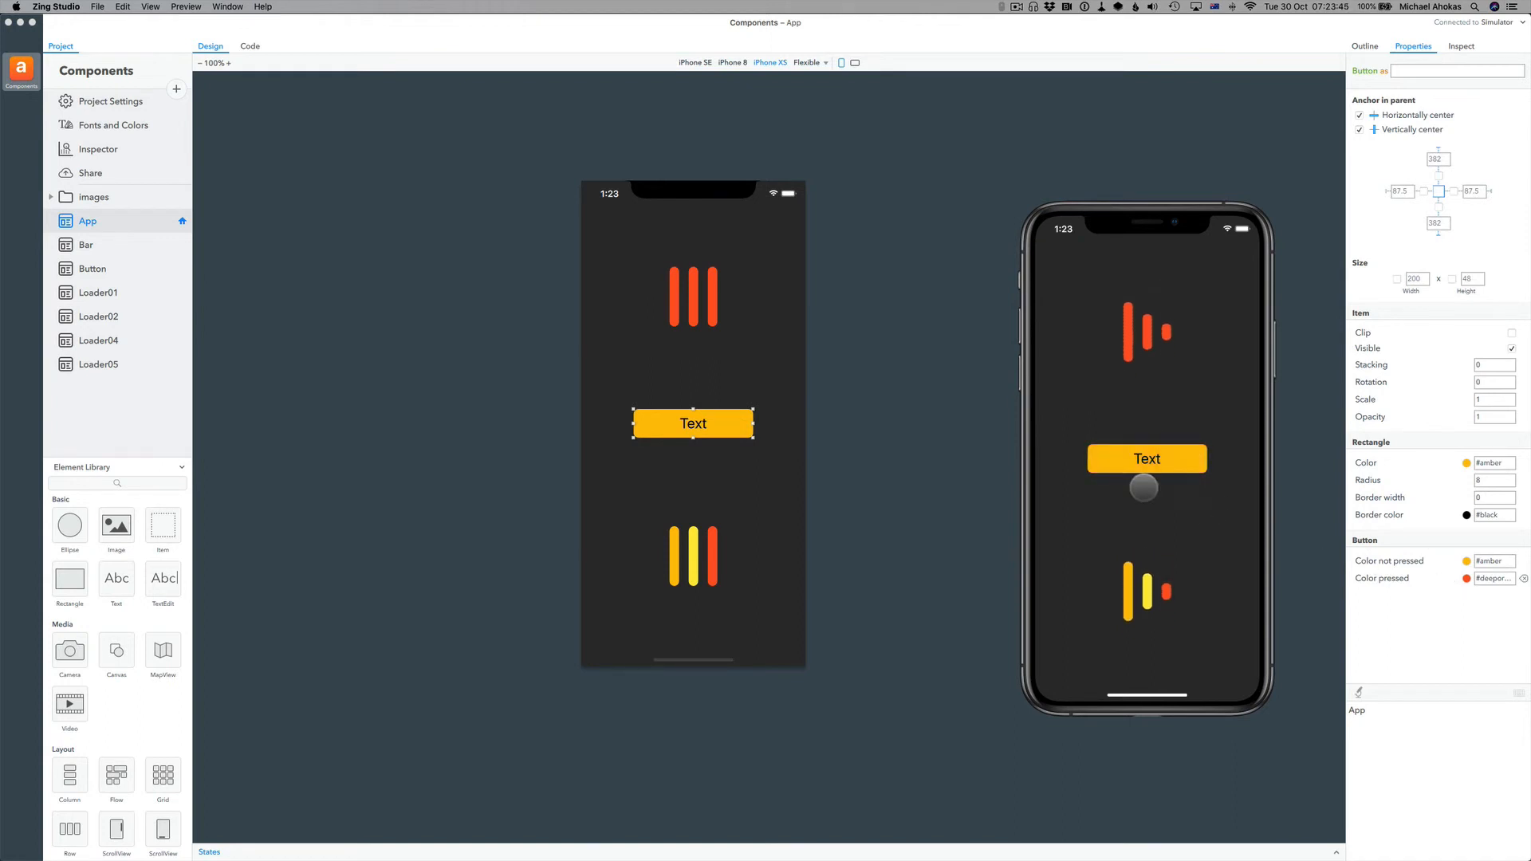
click(1136, 464)
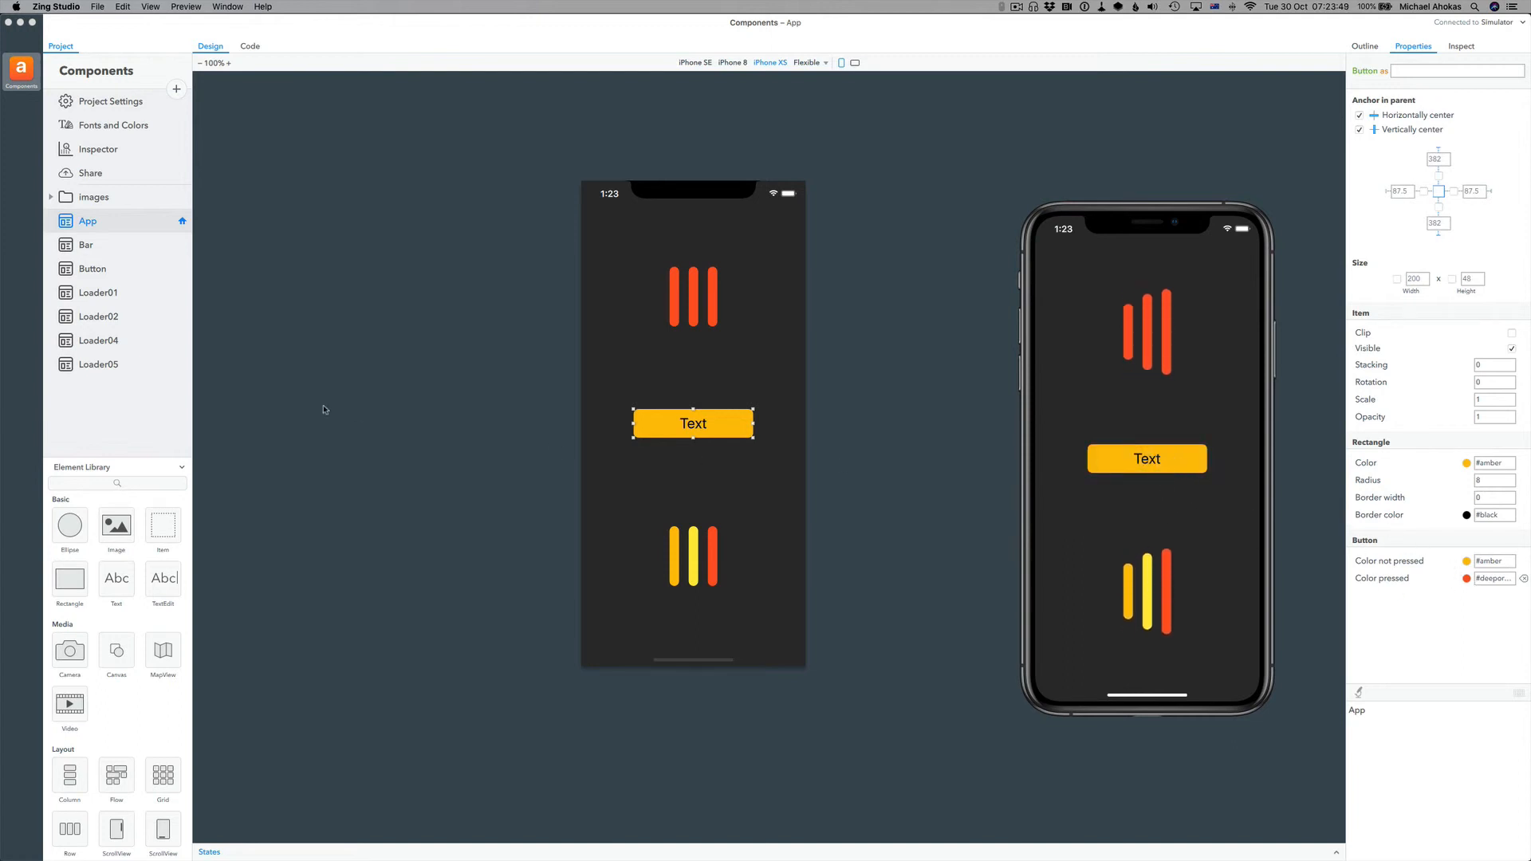
- In the Button component's code, declare a String property named label below colorPressed, followed by a blank line
click(94, 269)
click(450, 97)
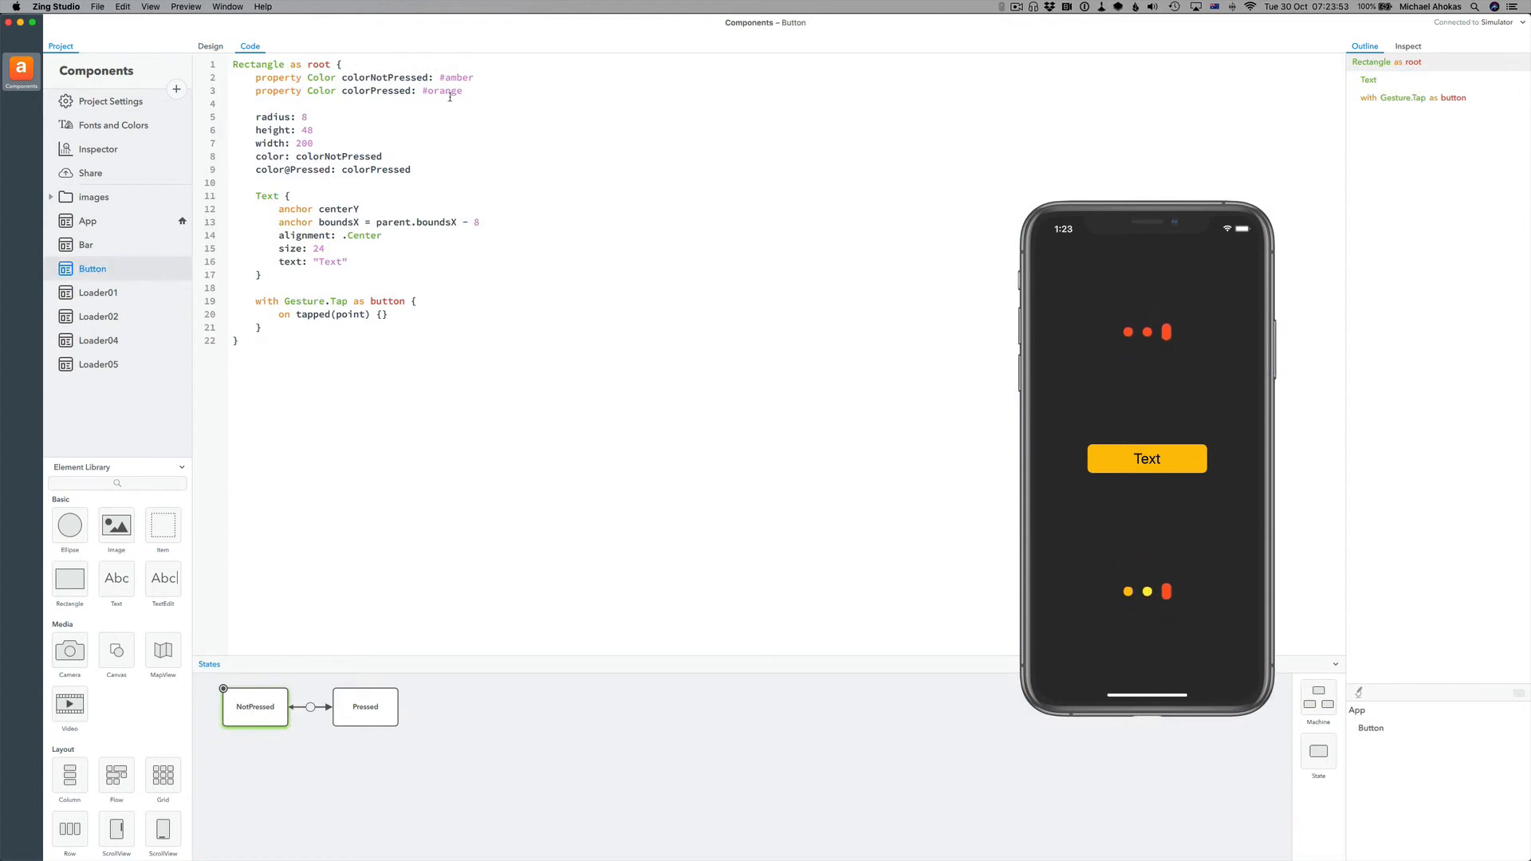
text(po)
text(rop)
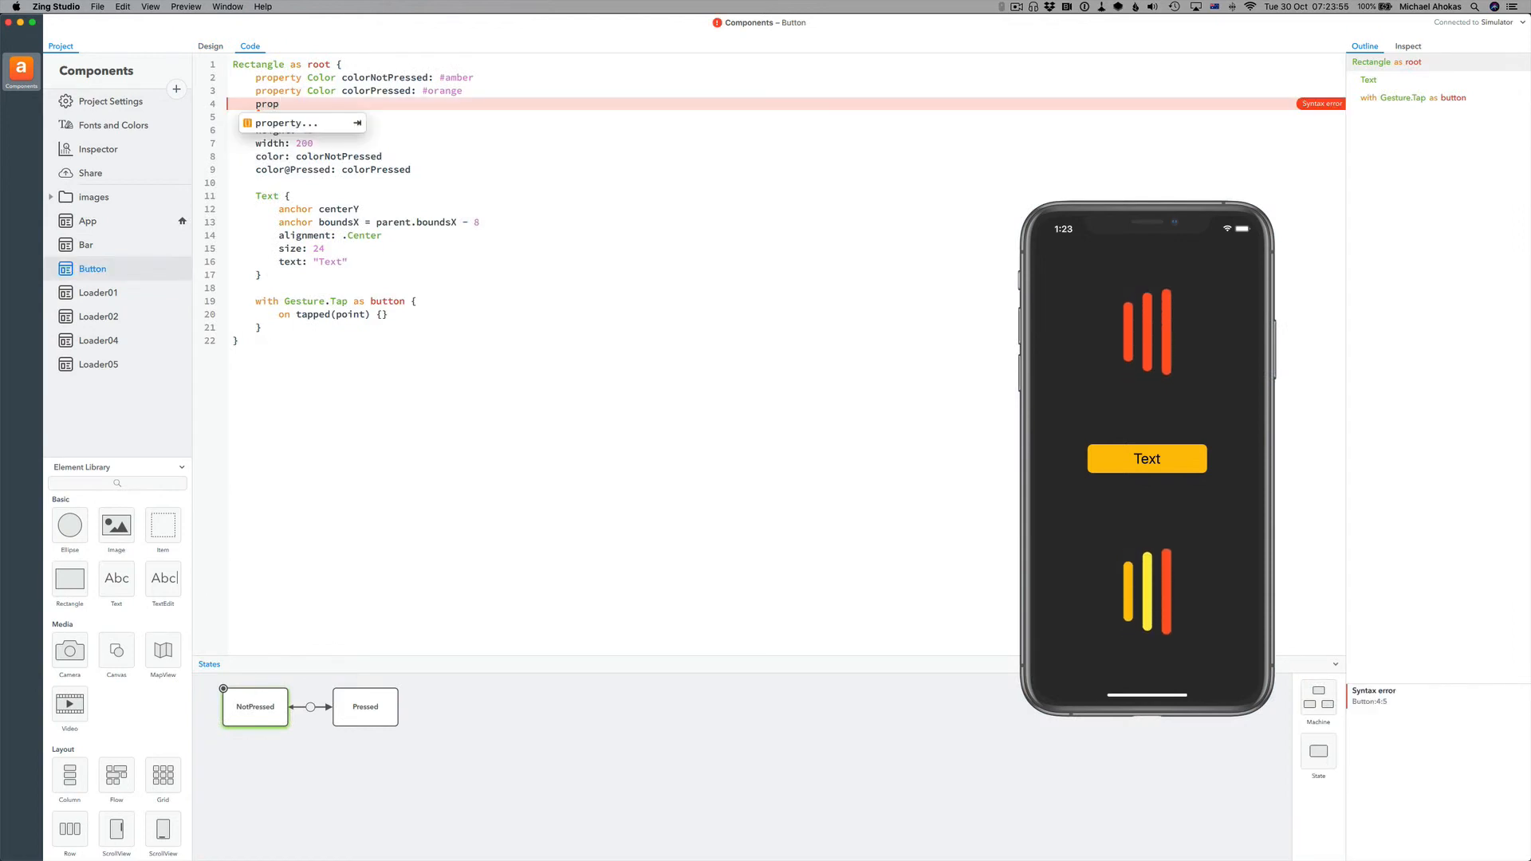
key(Tab)
text(S)
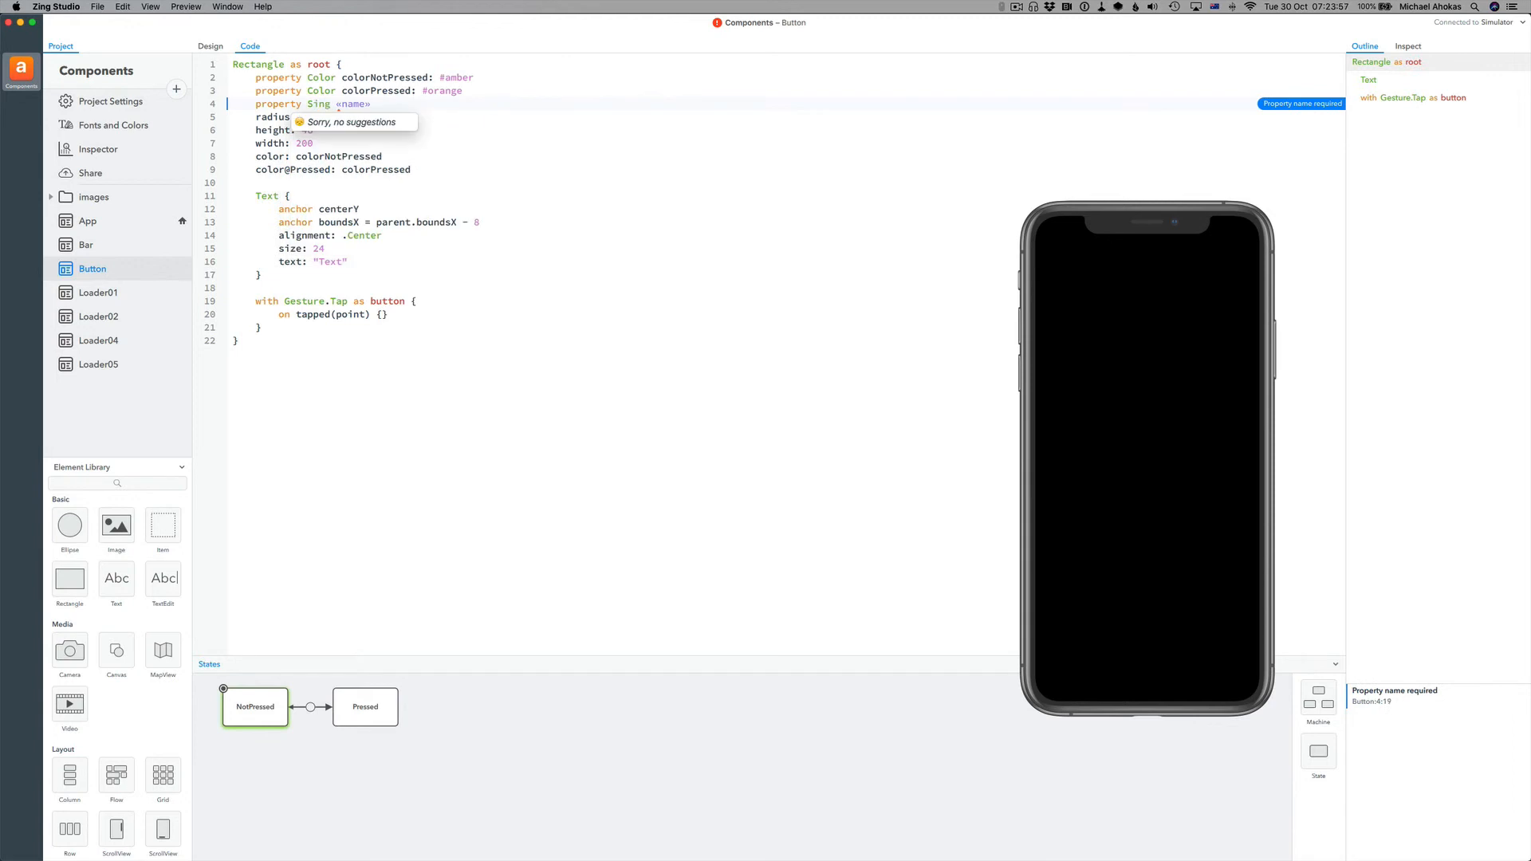
text(tr)
key(Tab)
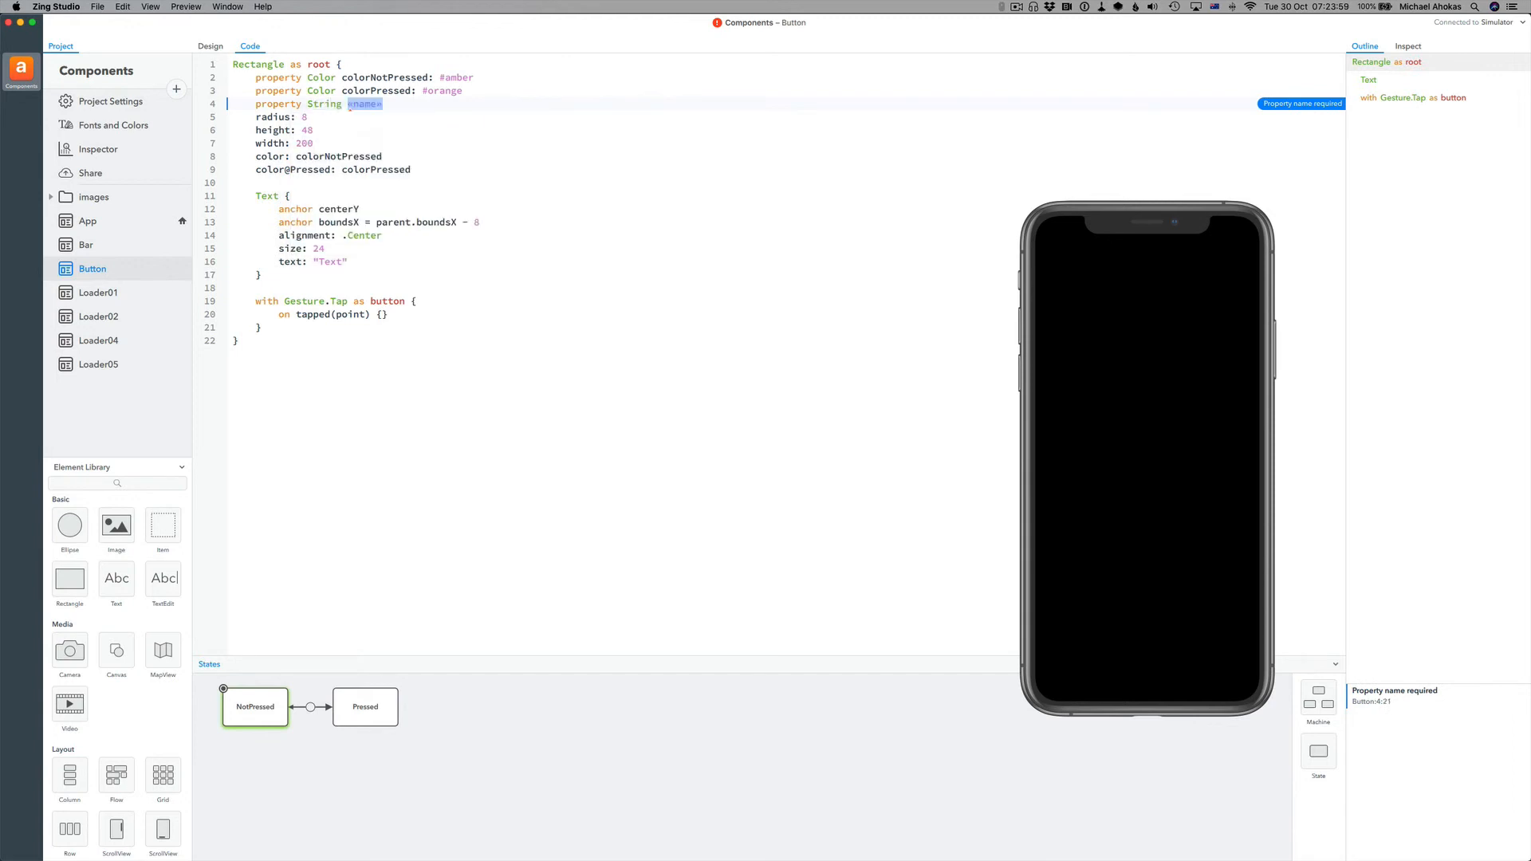
text(label)
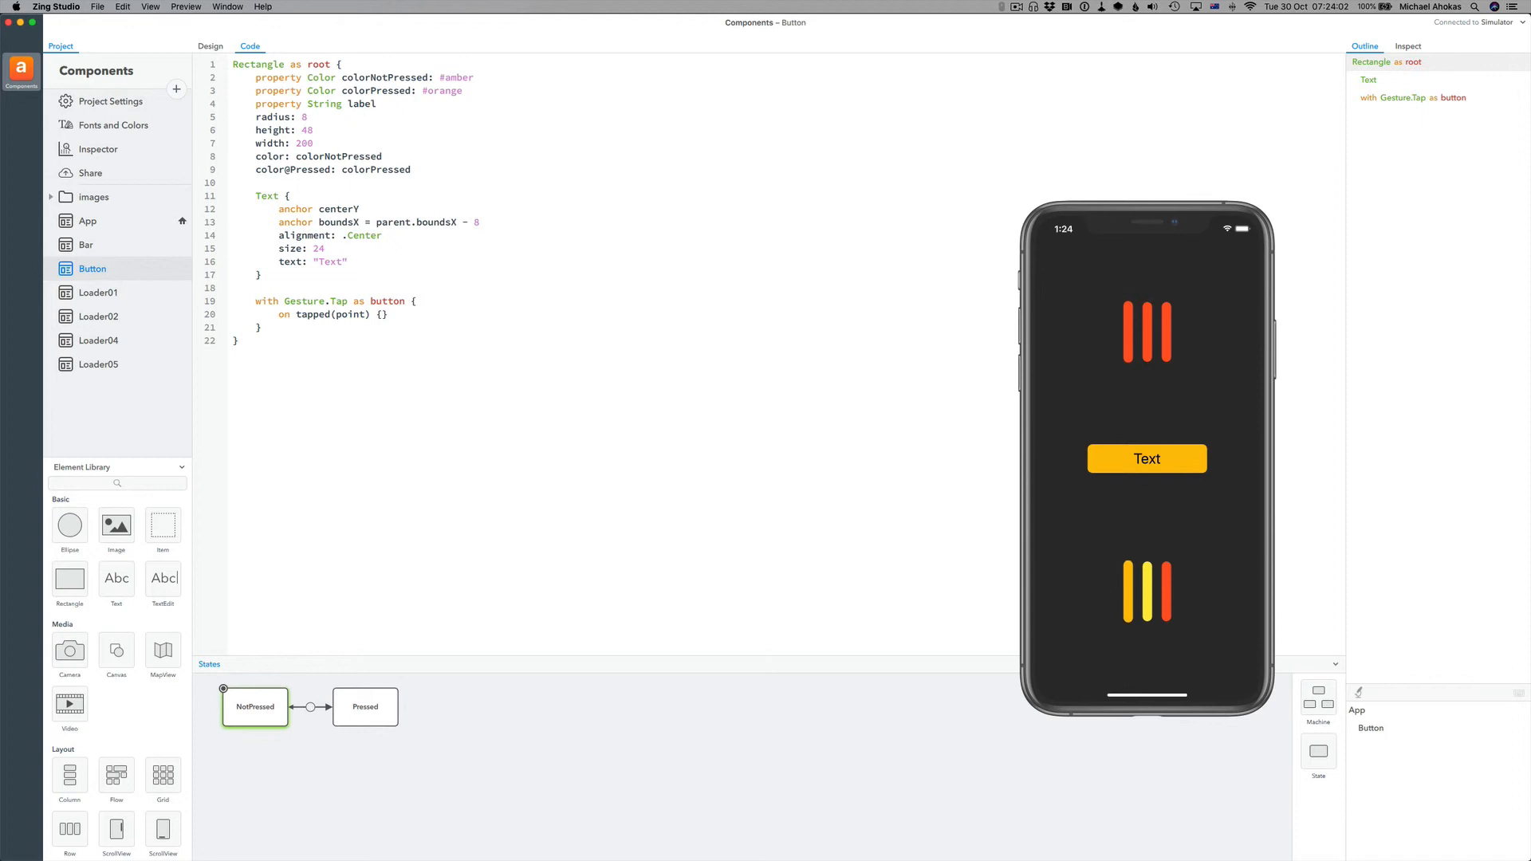
key(Return)
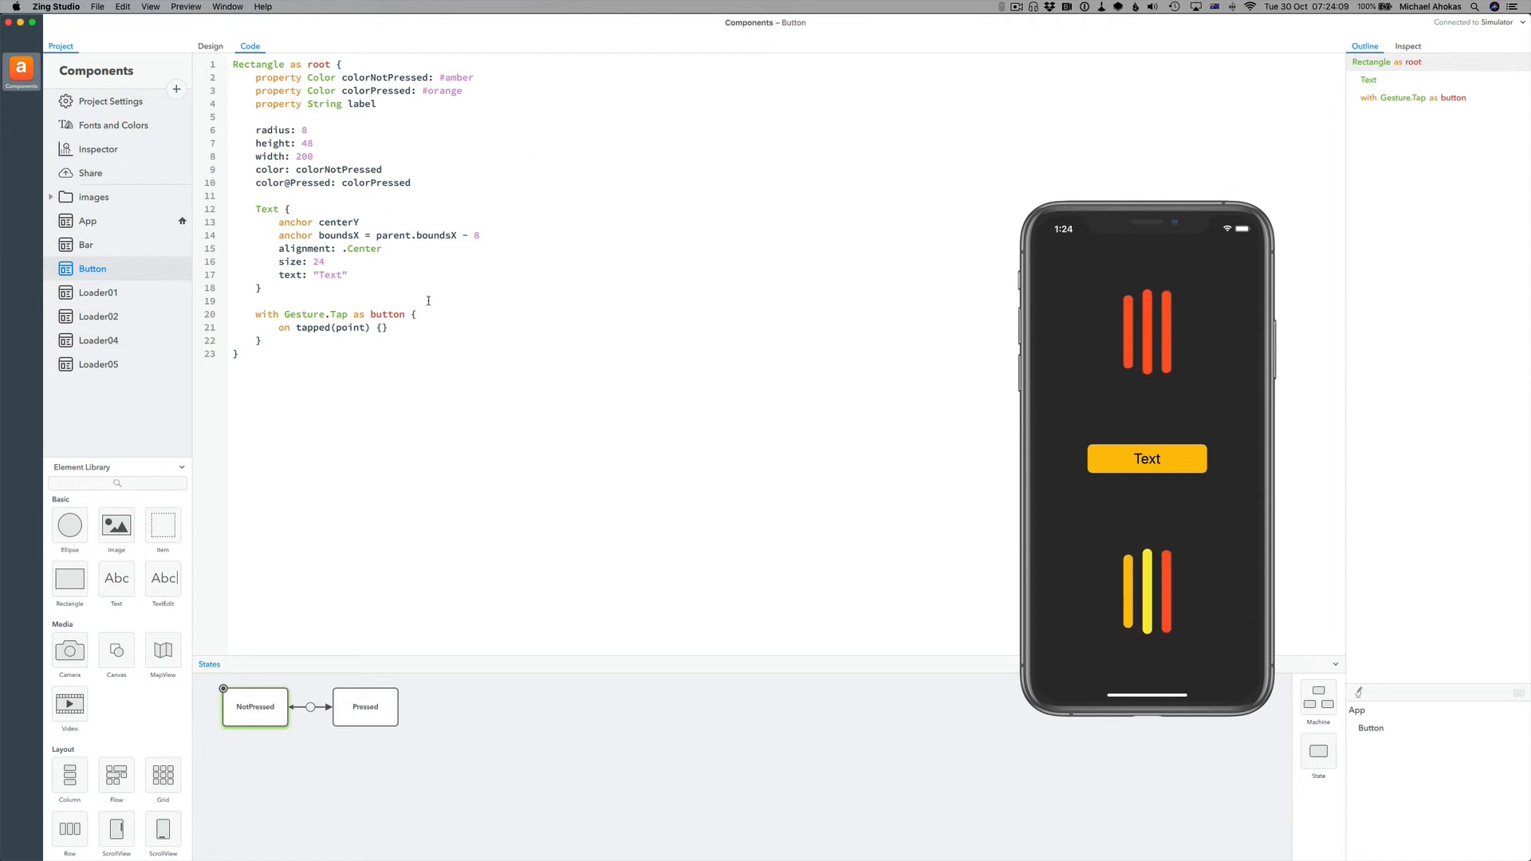
- Replace the Text element's hard-coded text value with root.label
double_click(330, 274)
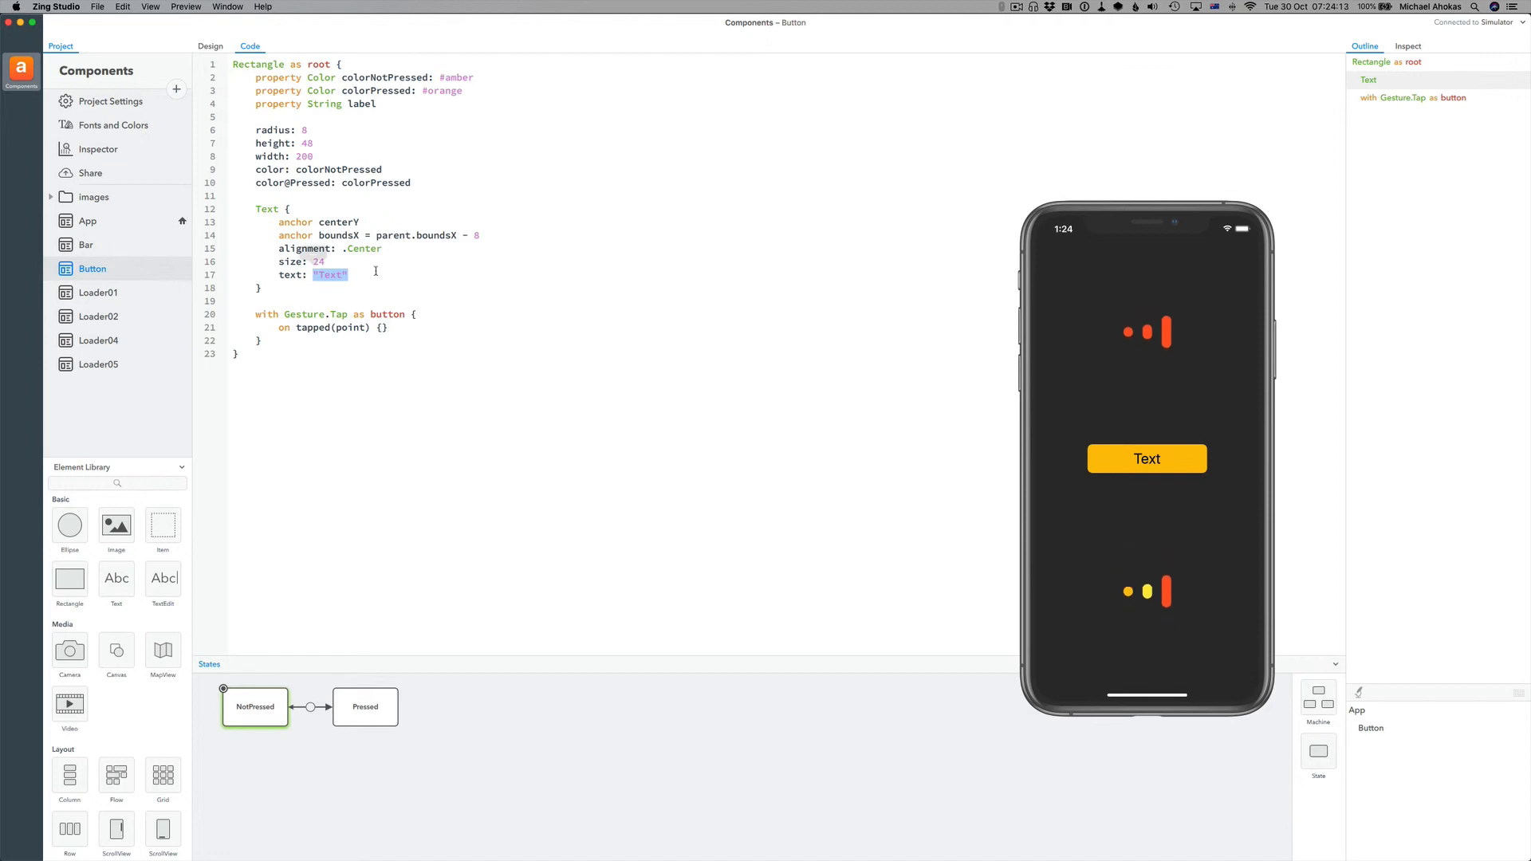
text(root.label)
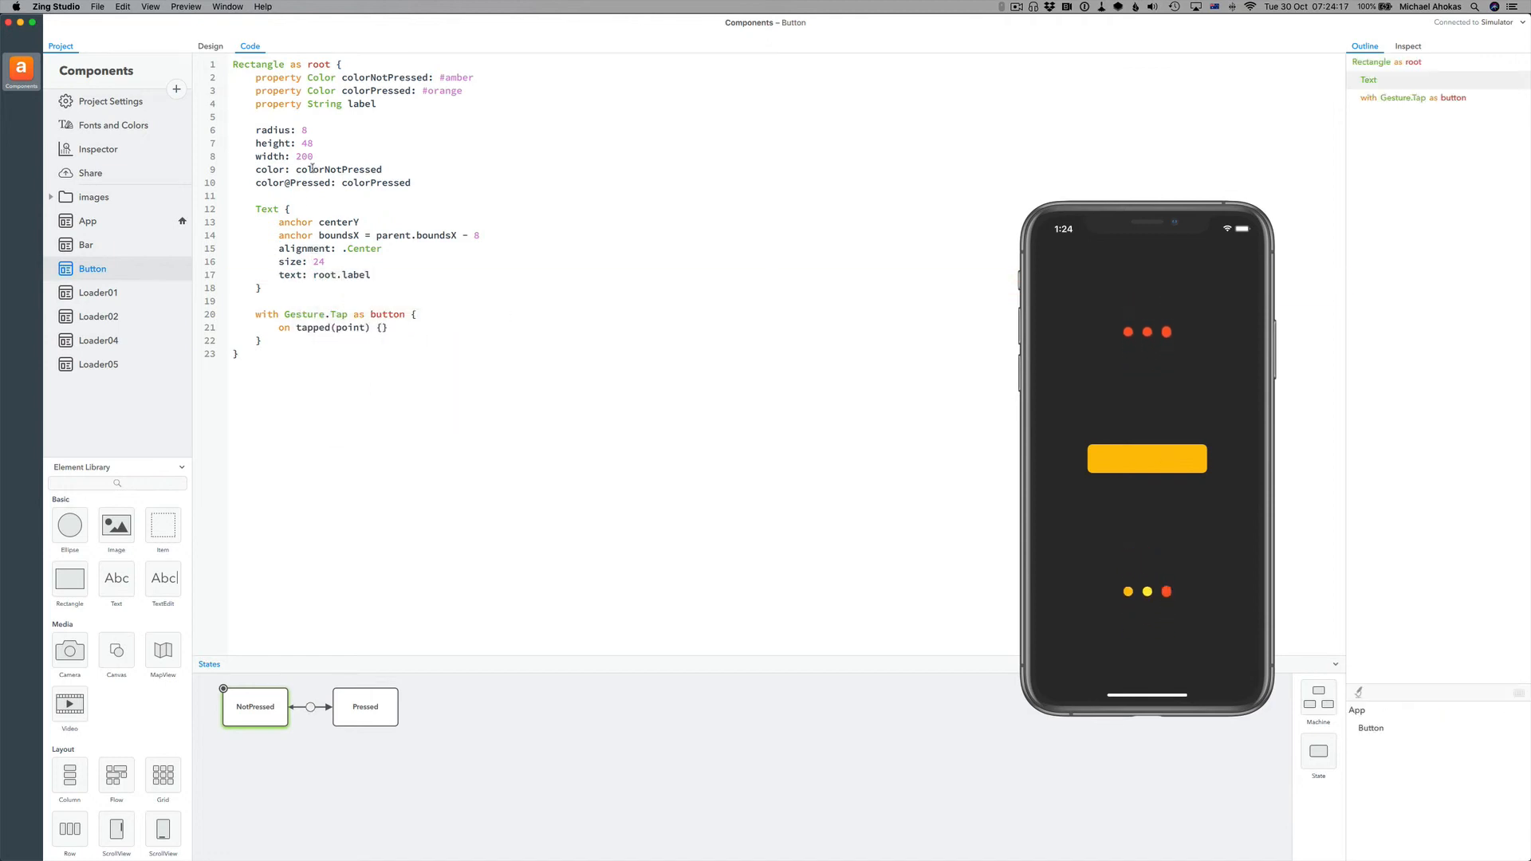
drag(296, 169, 380, 170)
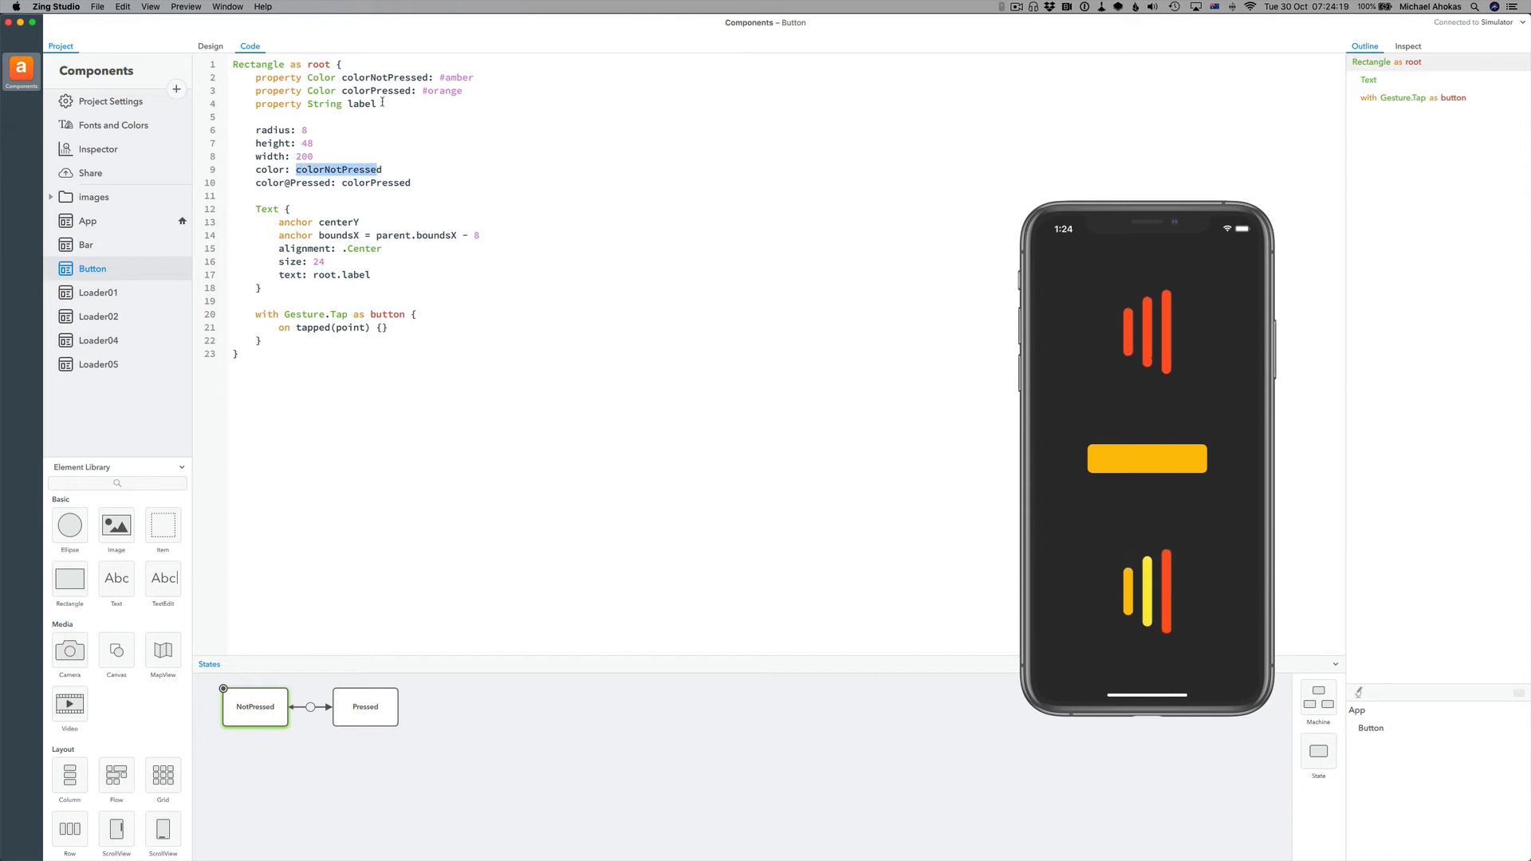
click(298, 168)
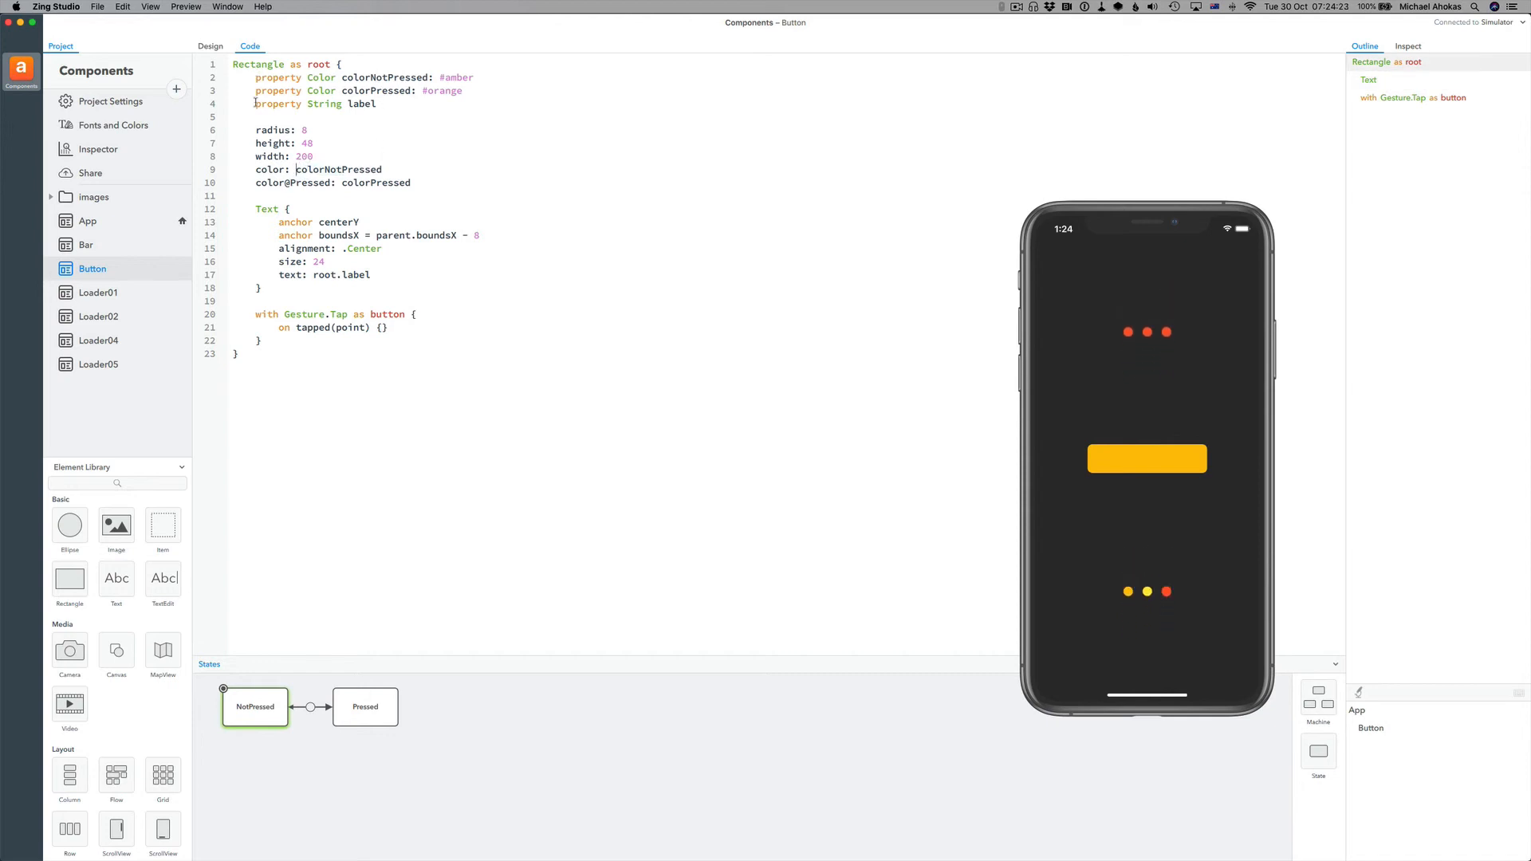
double_click(315, 275)
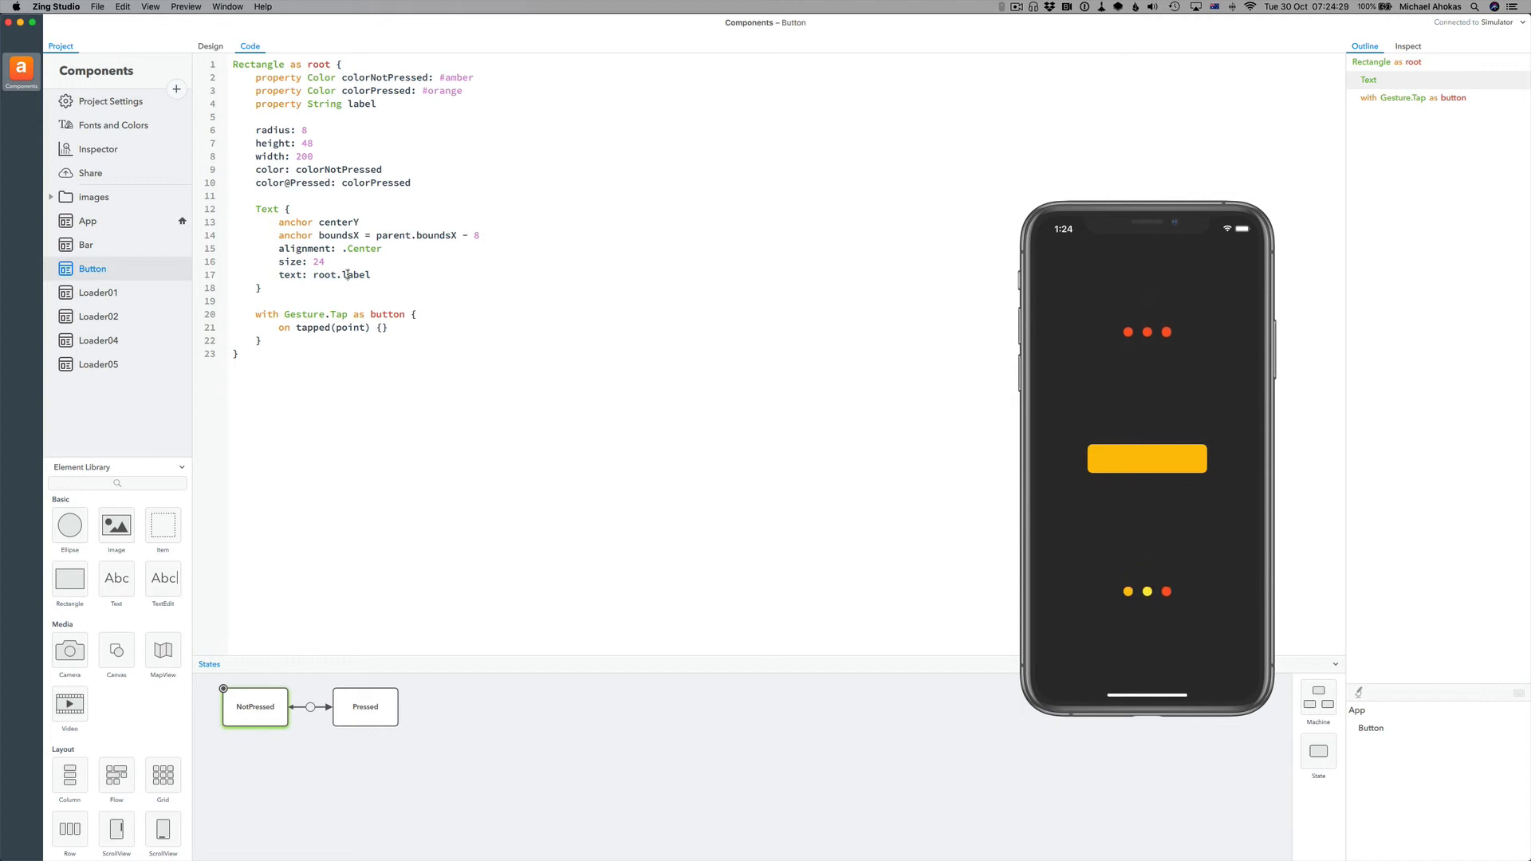
drag(348, 274, 314, 272)
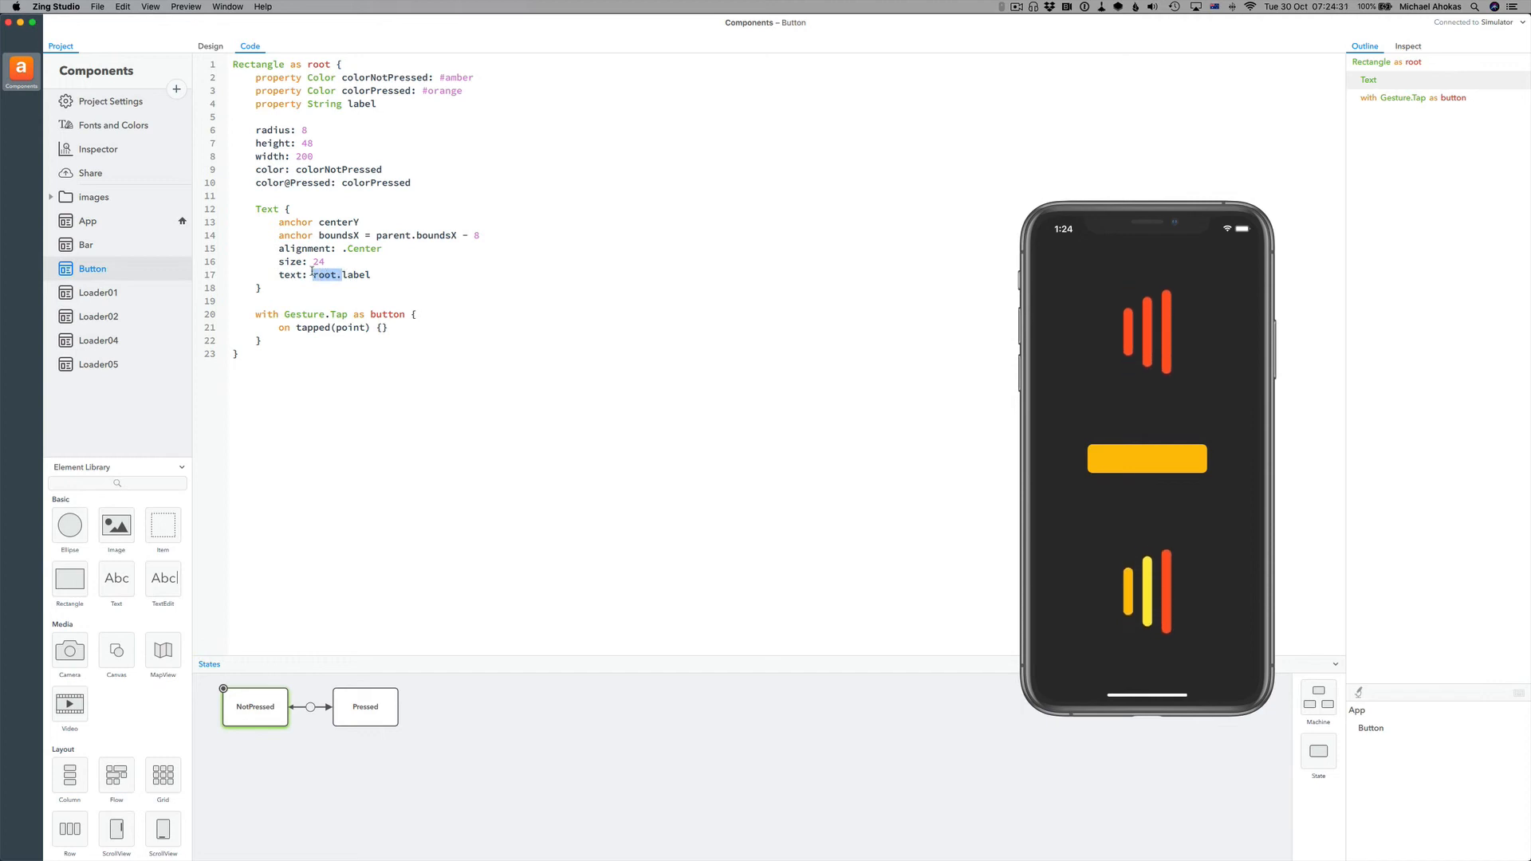
key(BackSpace)
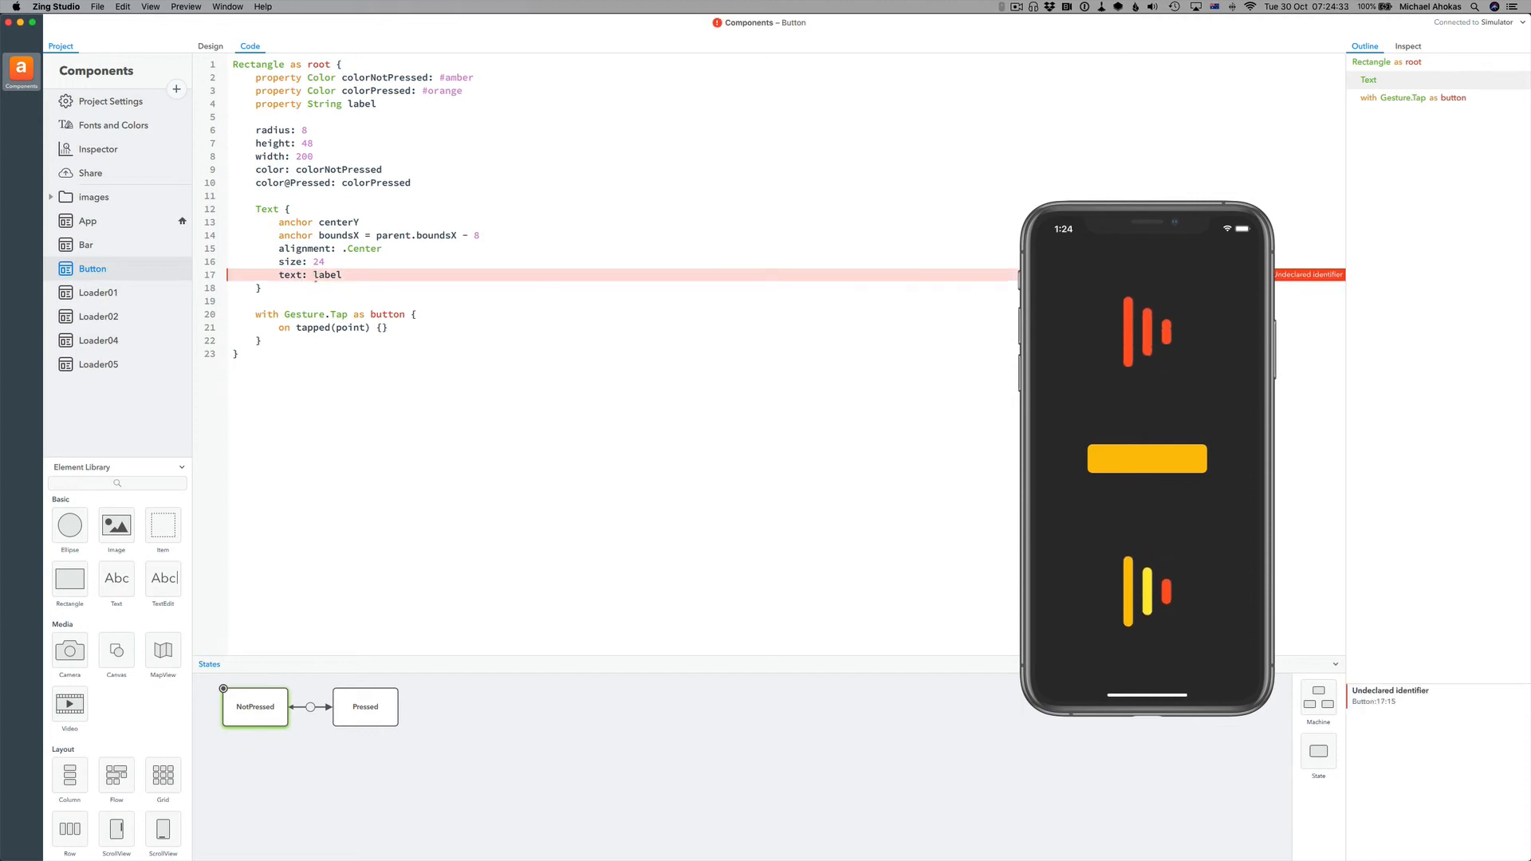
text(root)
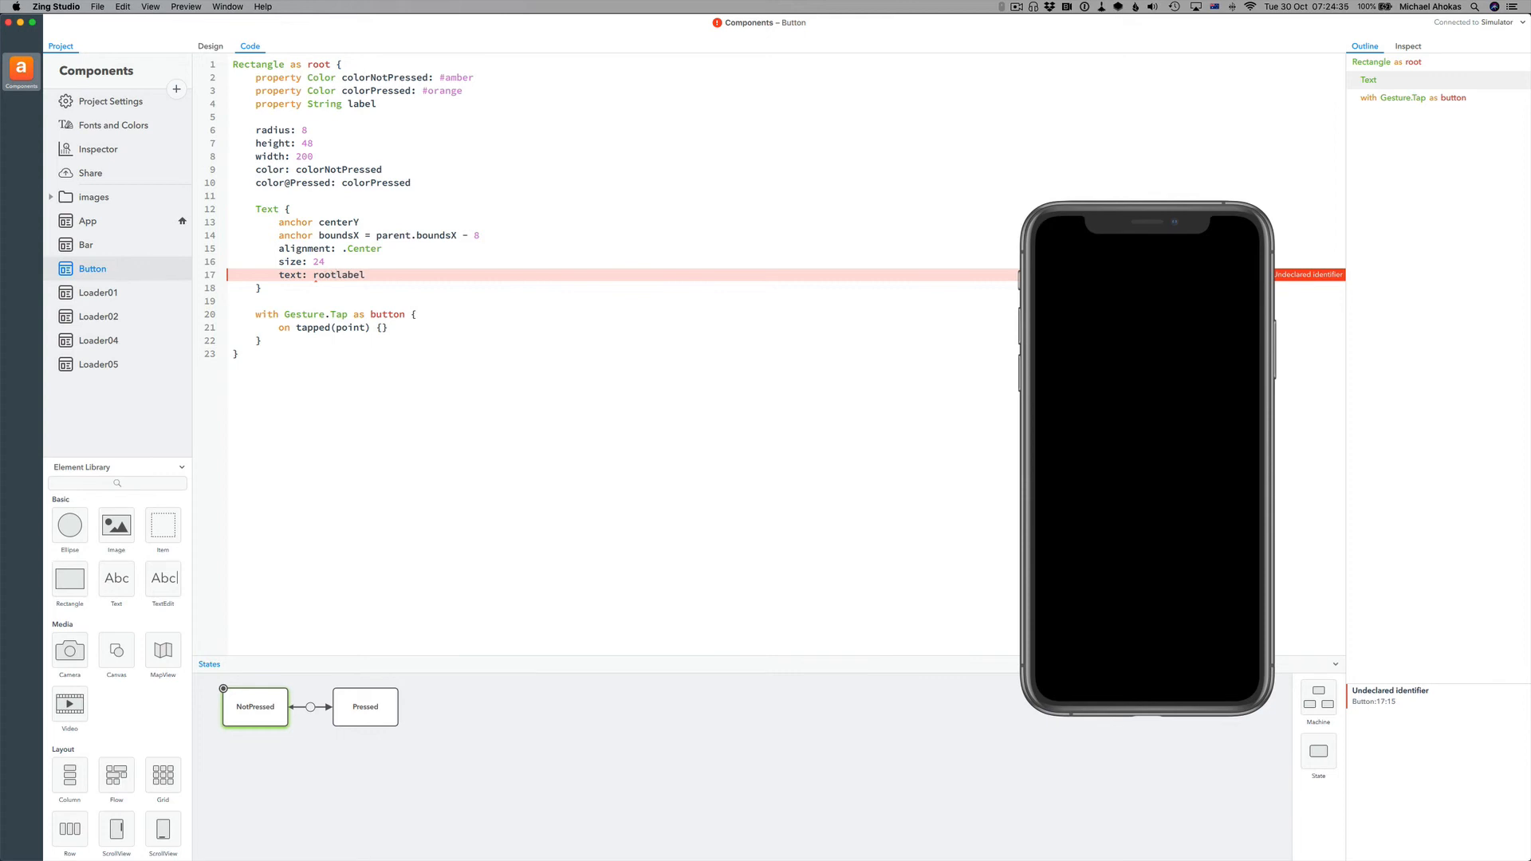
text(.)
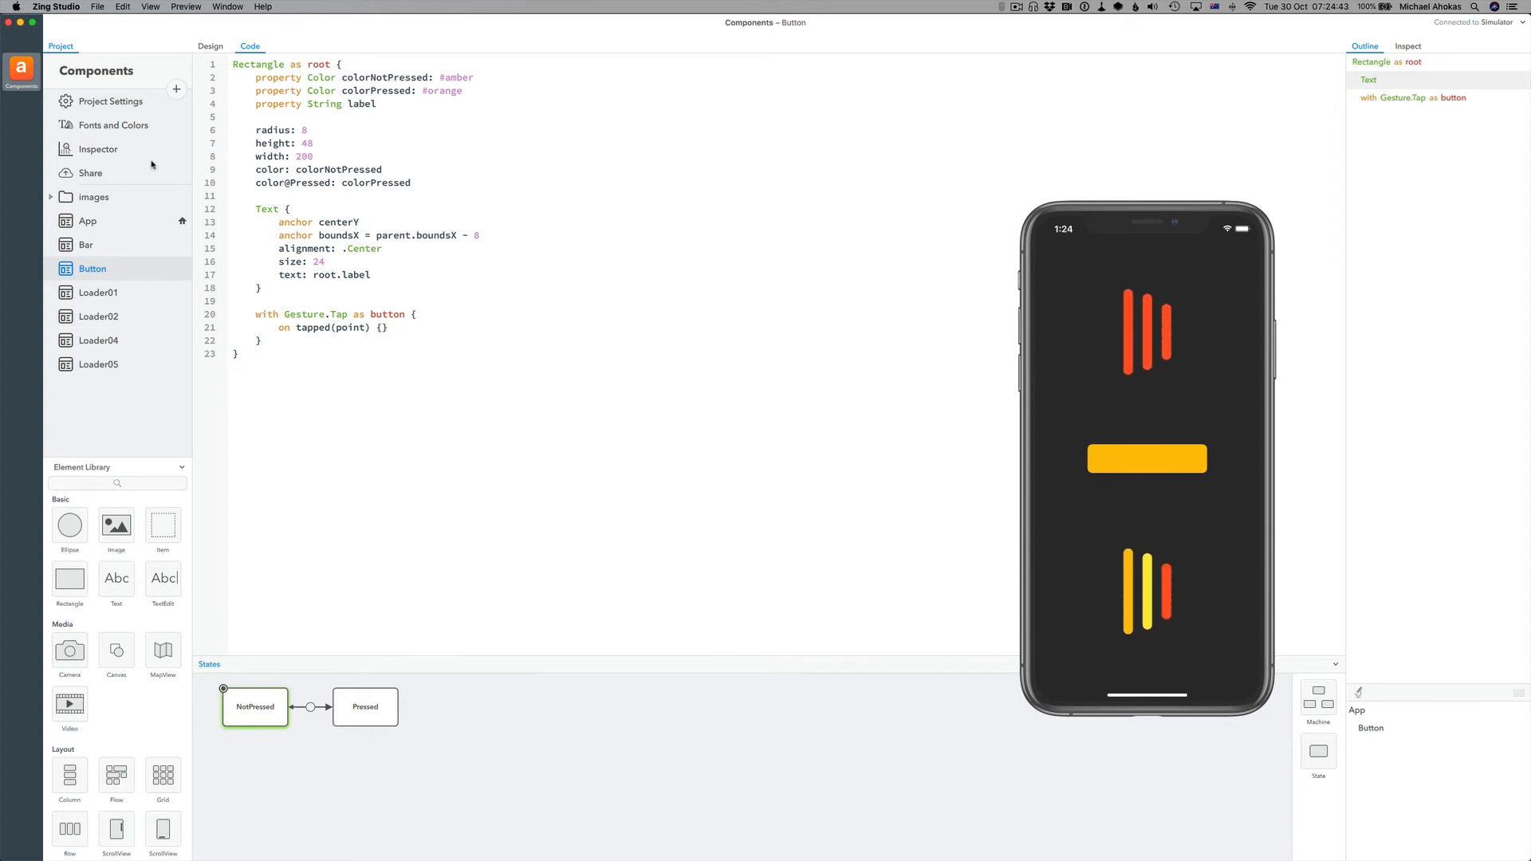
- Give the Button component's label property the default value "Button"
click(106, 221)
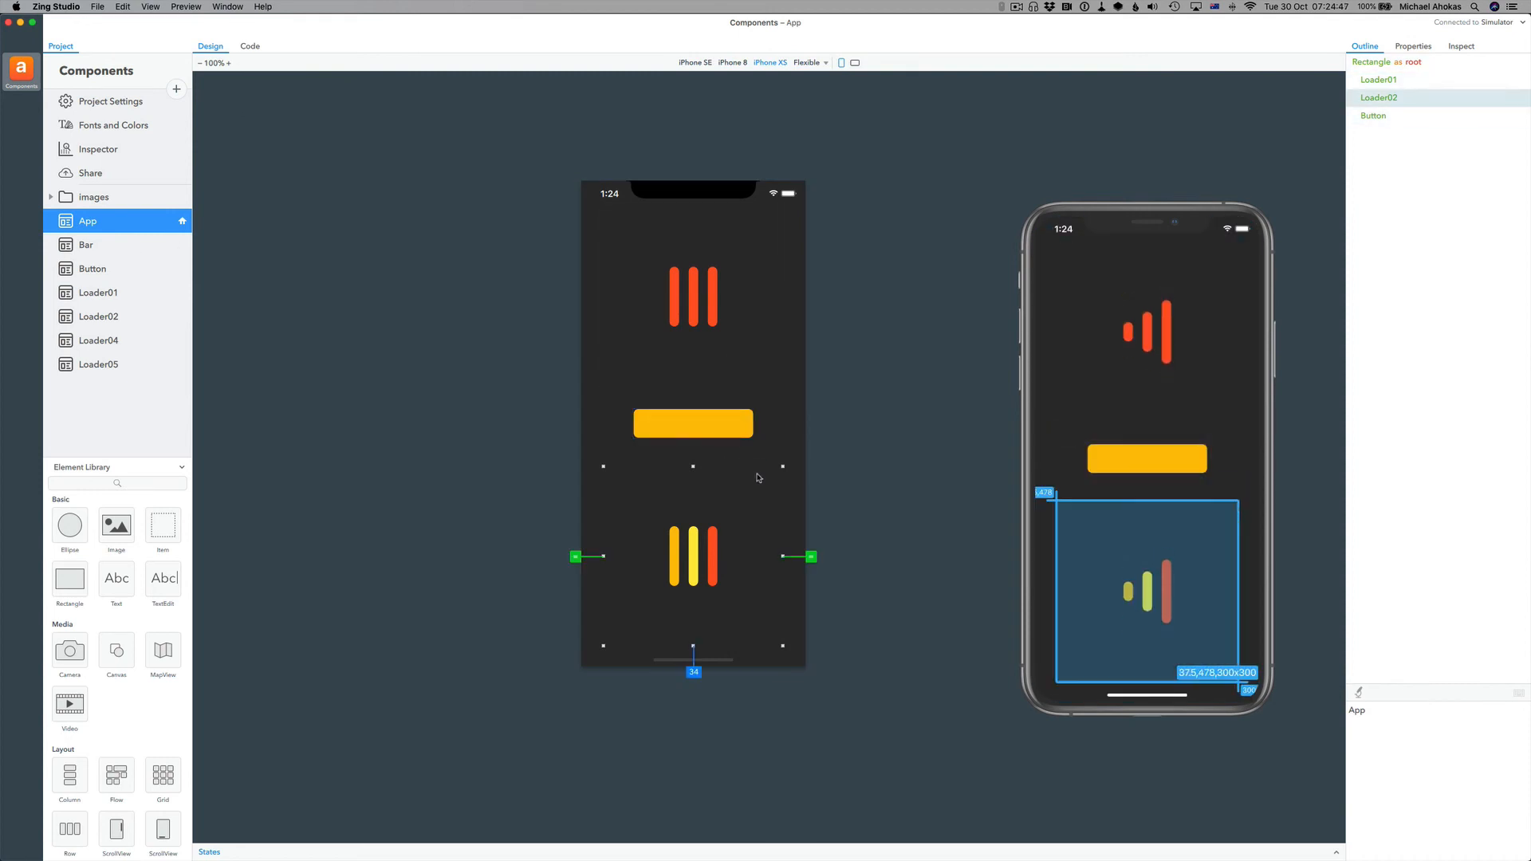
click(103, 270)
click(419, 105)
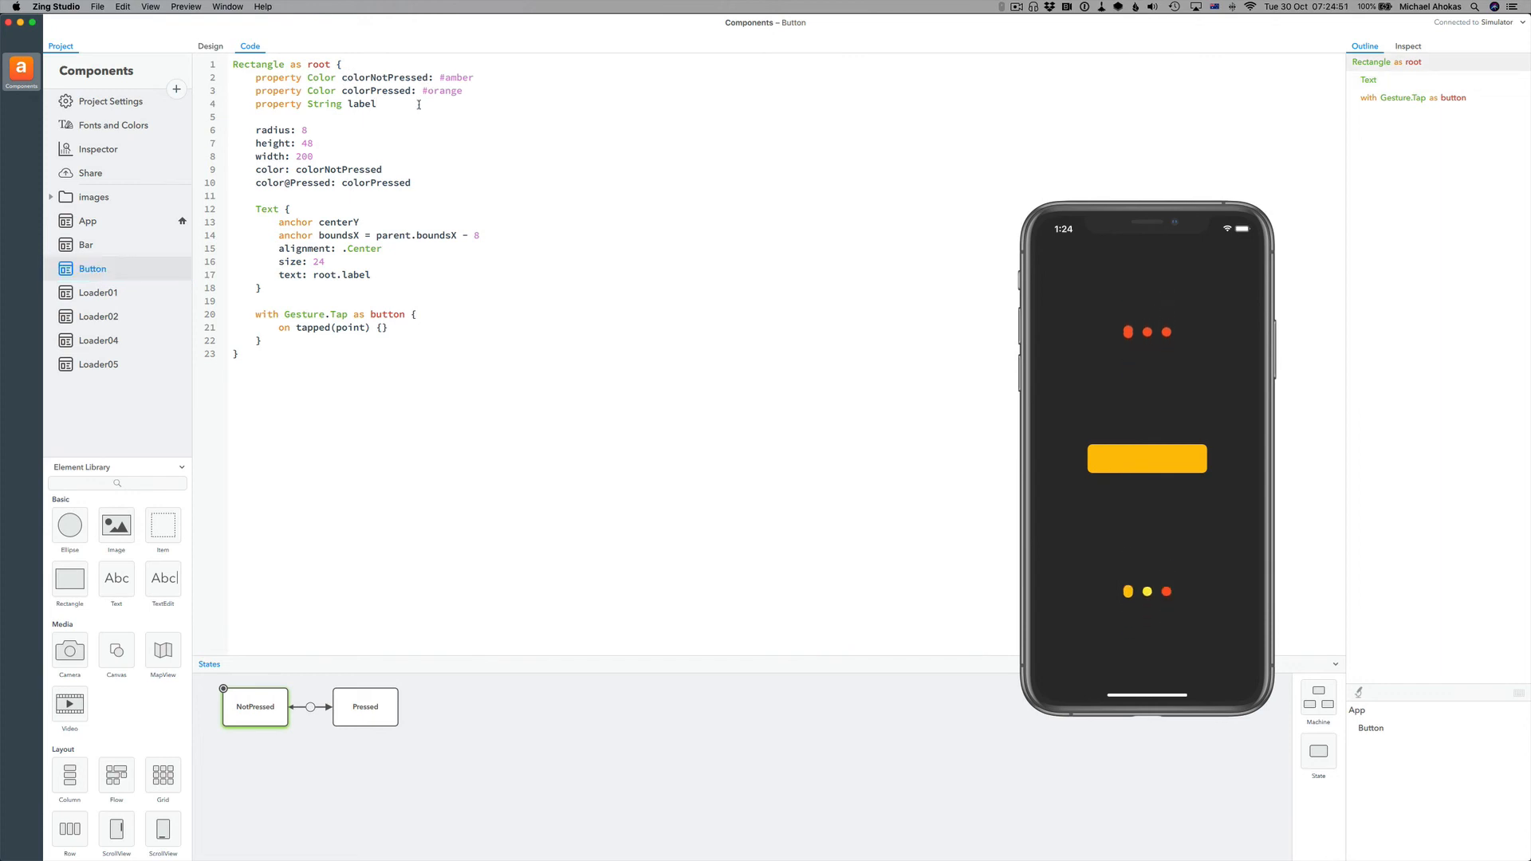
text(: "Button)
- In the App screen, set the Button instance's label to "Tap on me!"
click(123, 225)
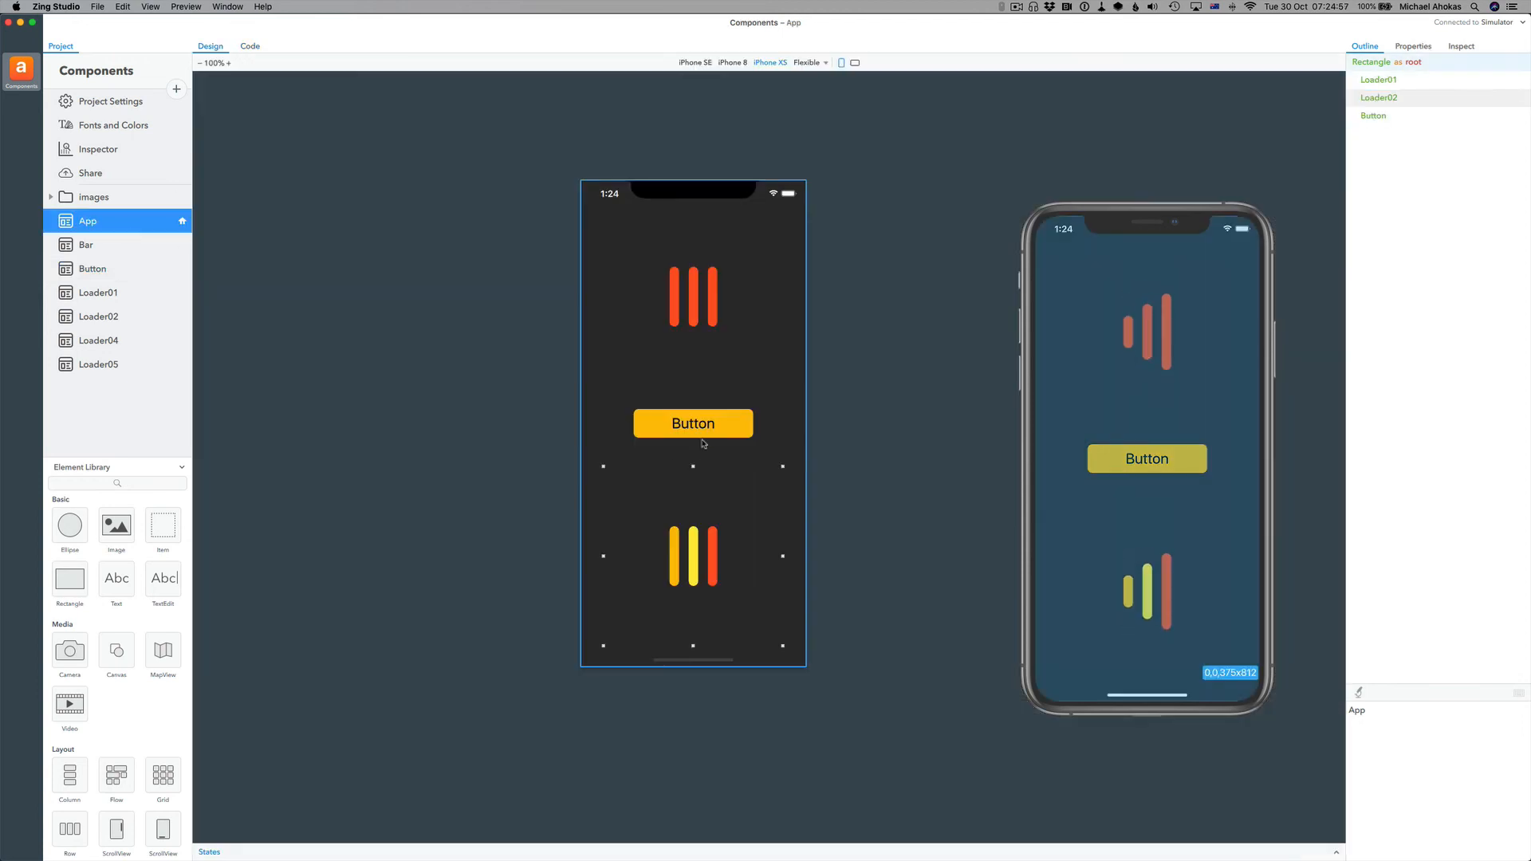
click(1131, 471)
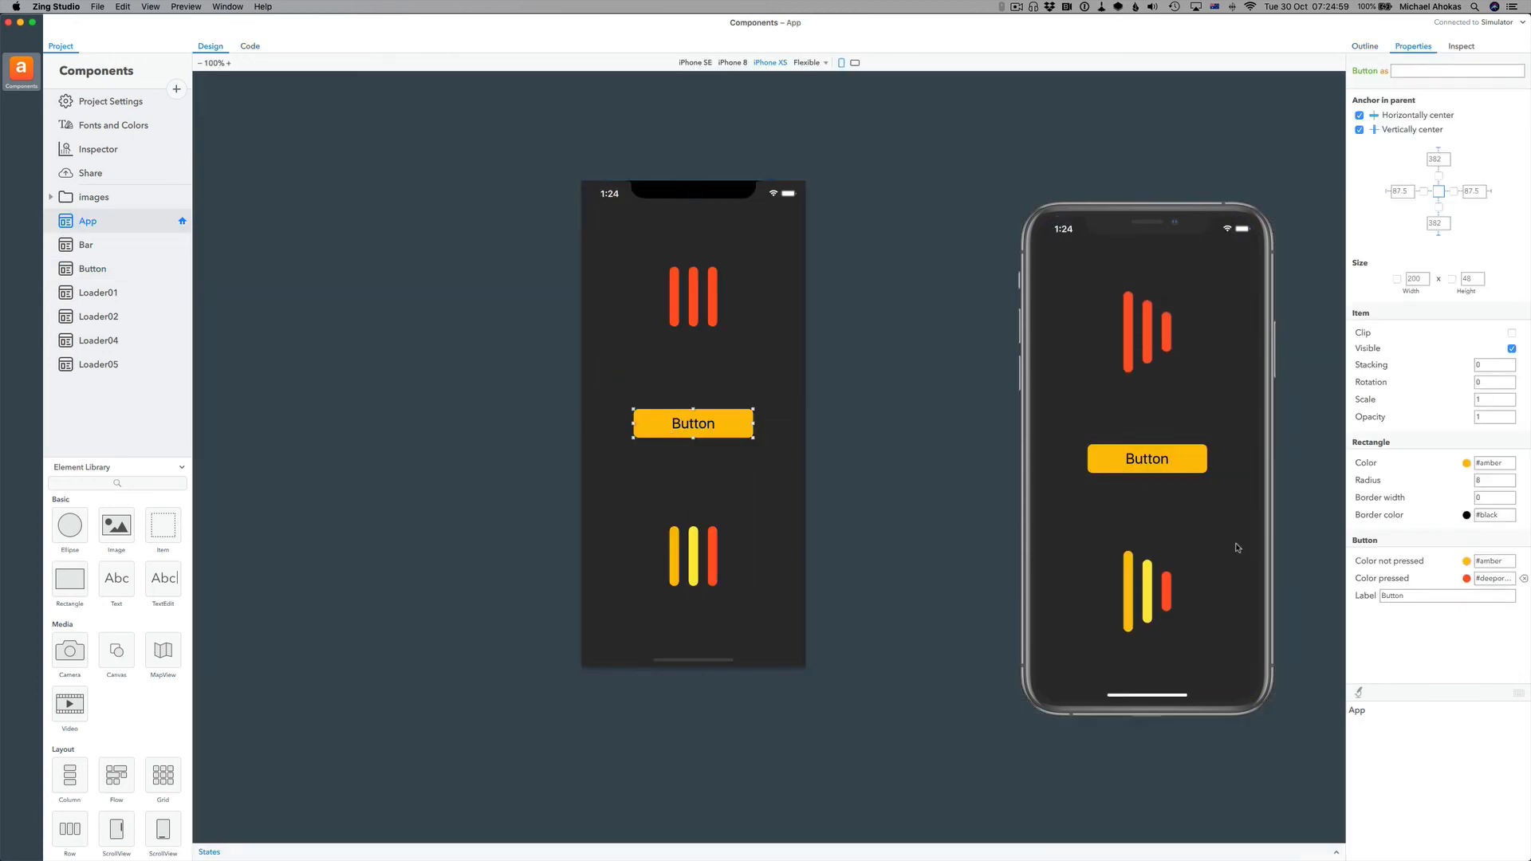
click(1438, 594)
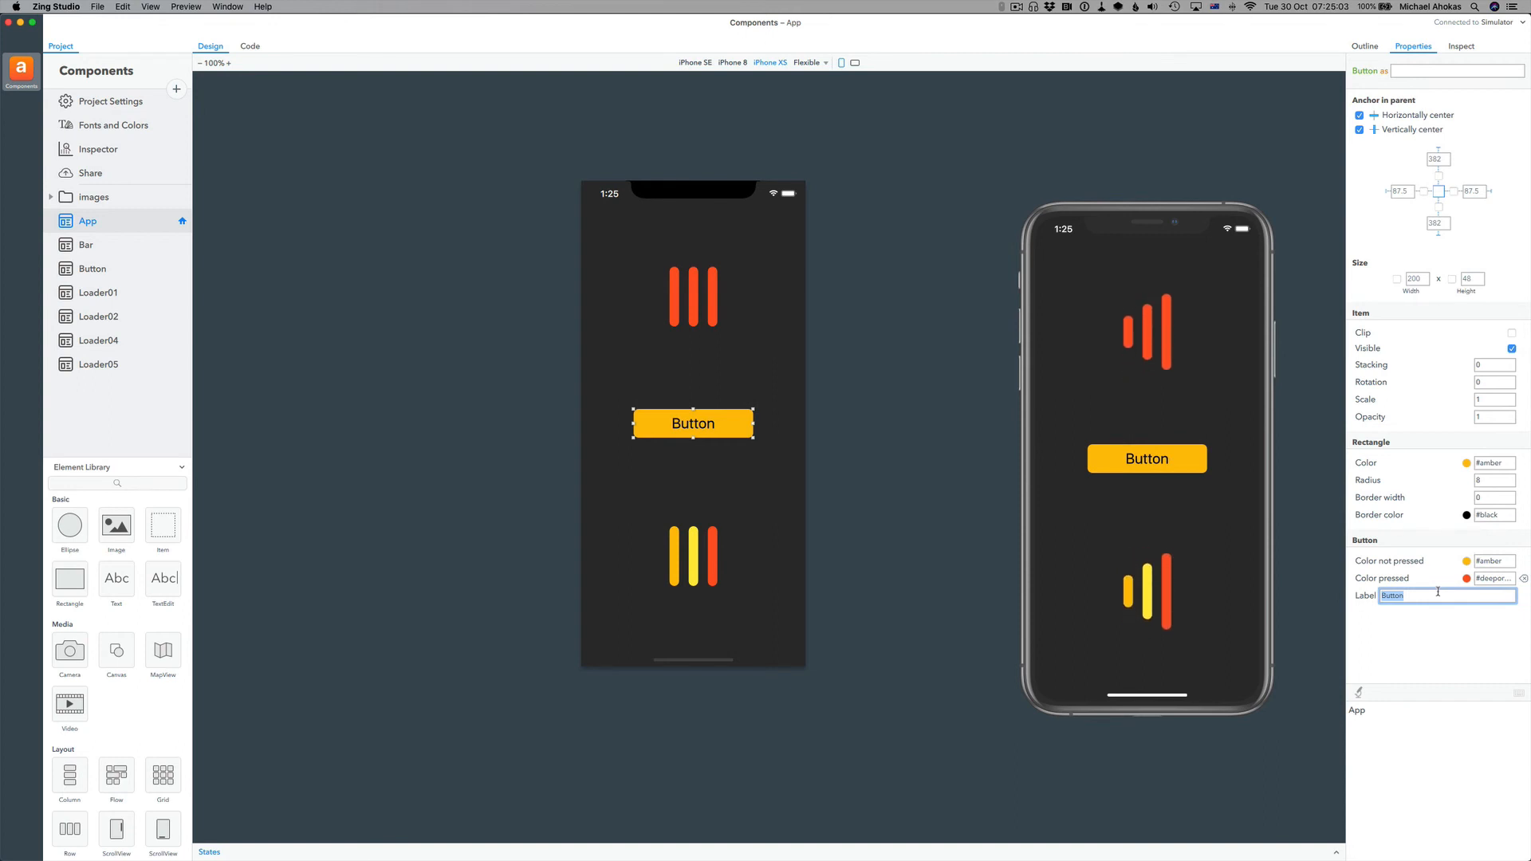
text(Click)
key(super+a)
text(Tap on me)
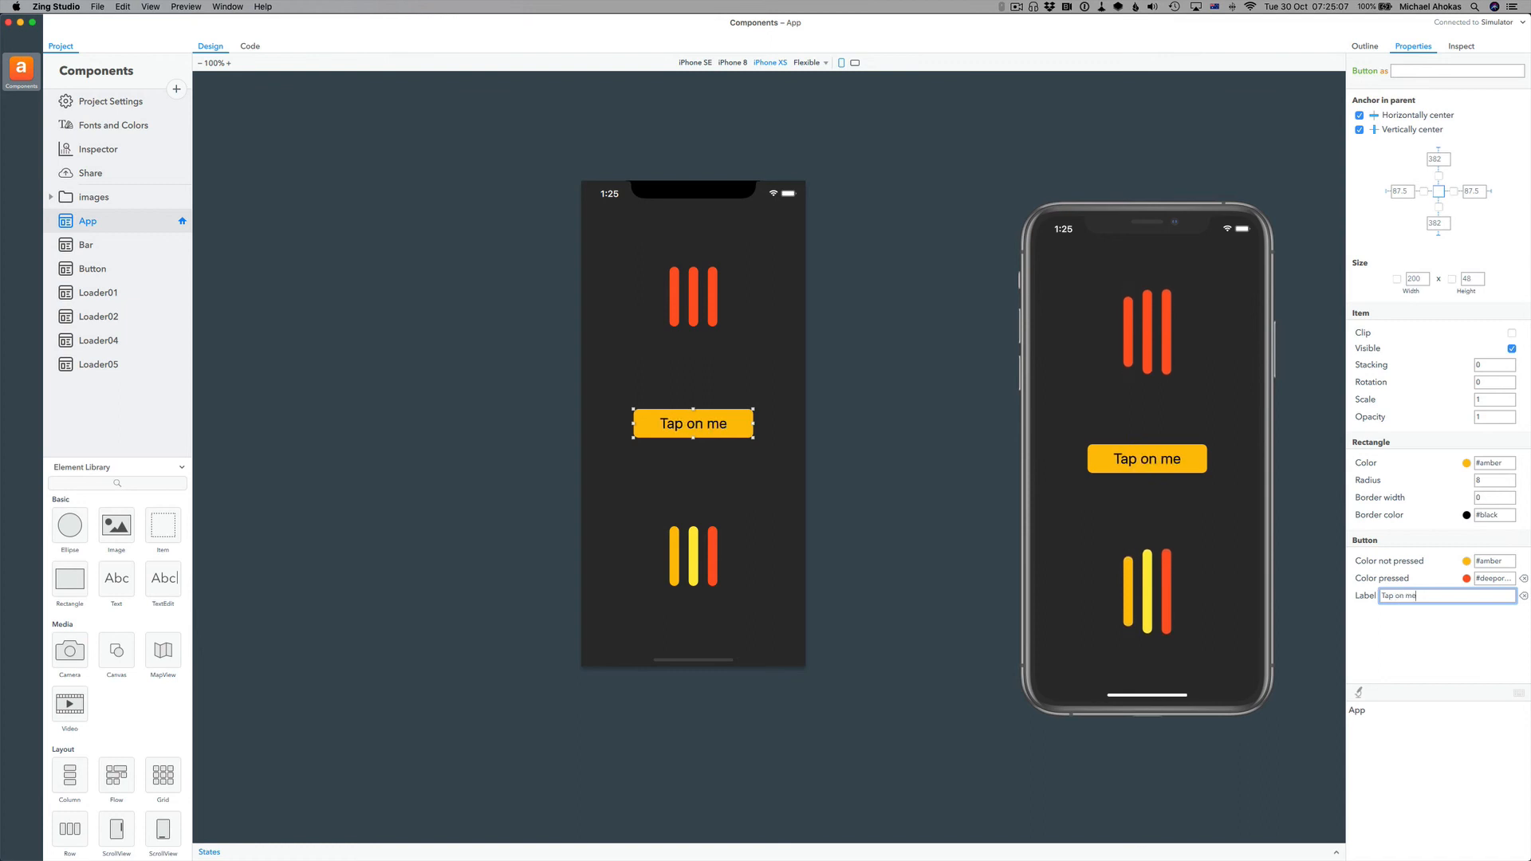
text(!)
- Test the relabelled button by tapping it in the simulator
click(1113, 511)
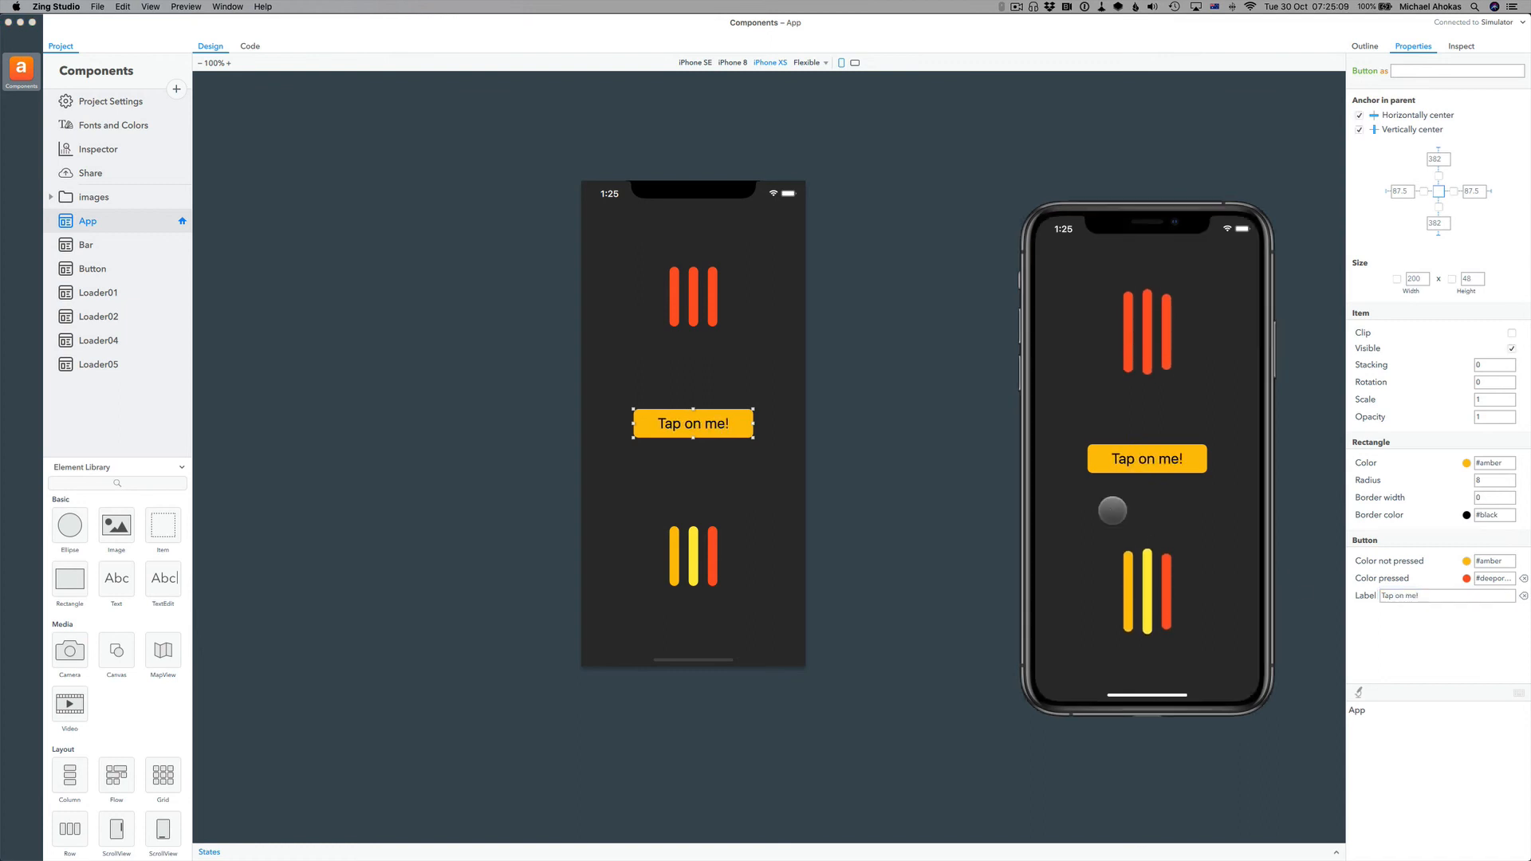
click(1128, 464)
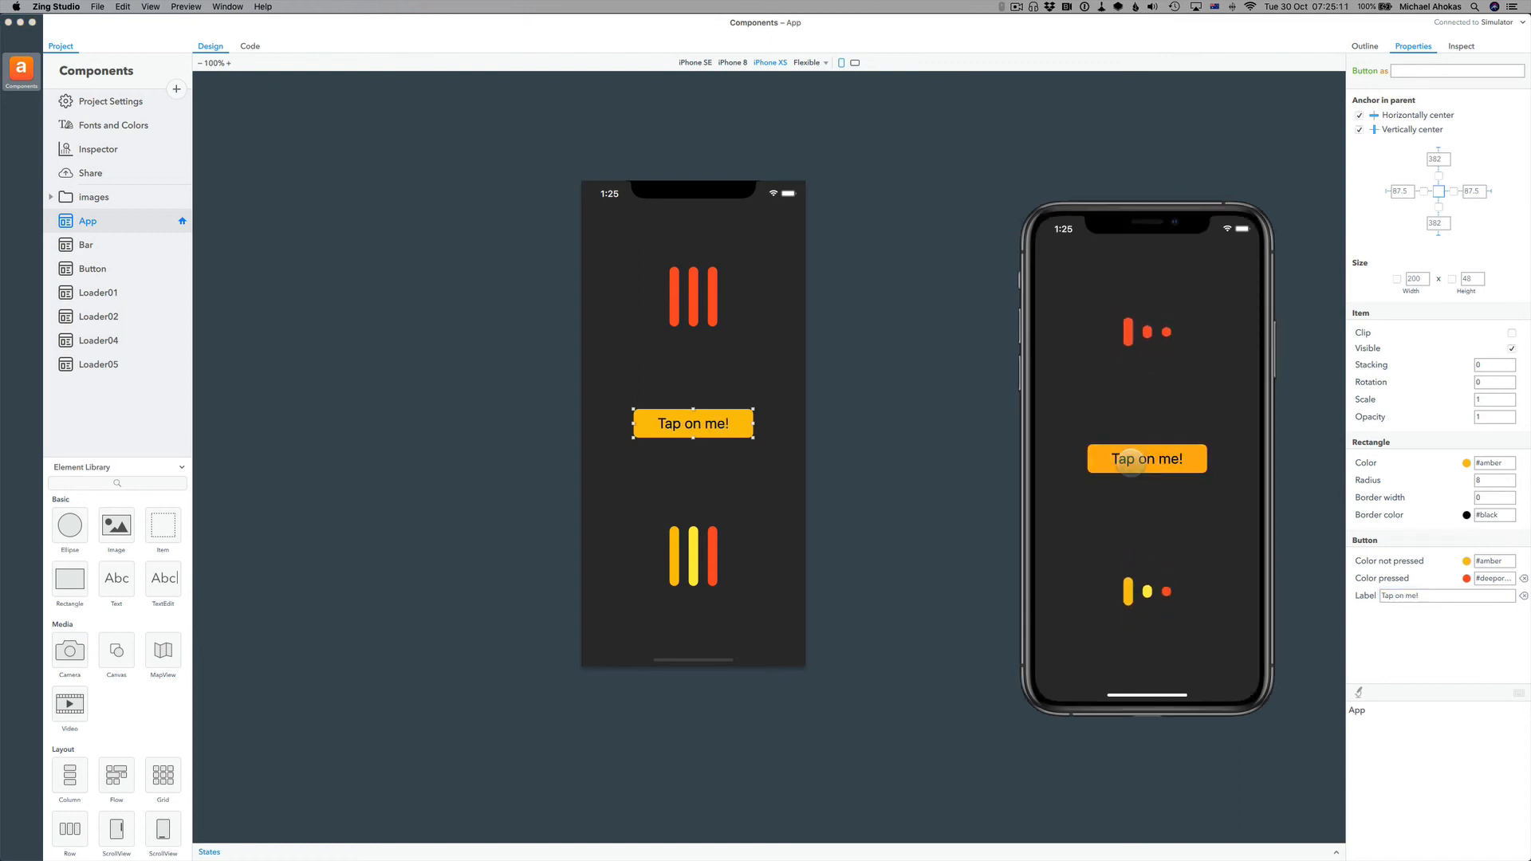
click(1129, 461)
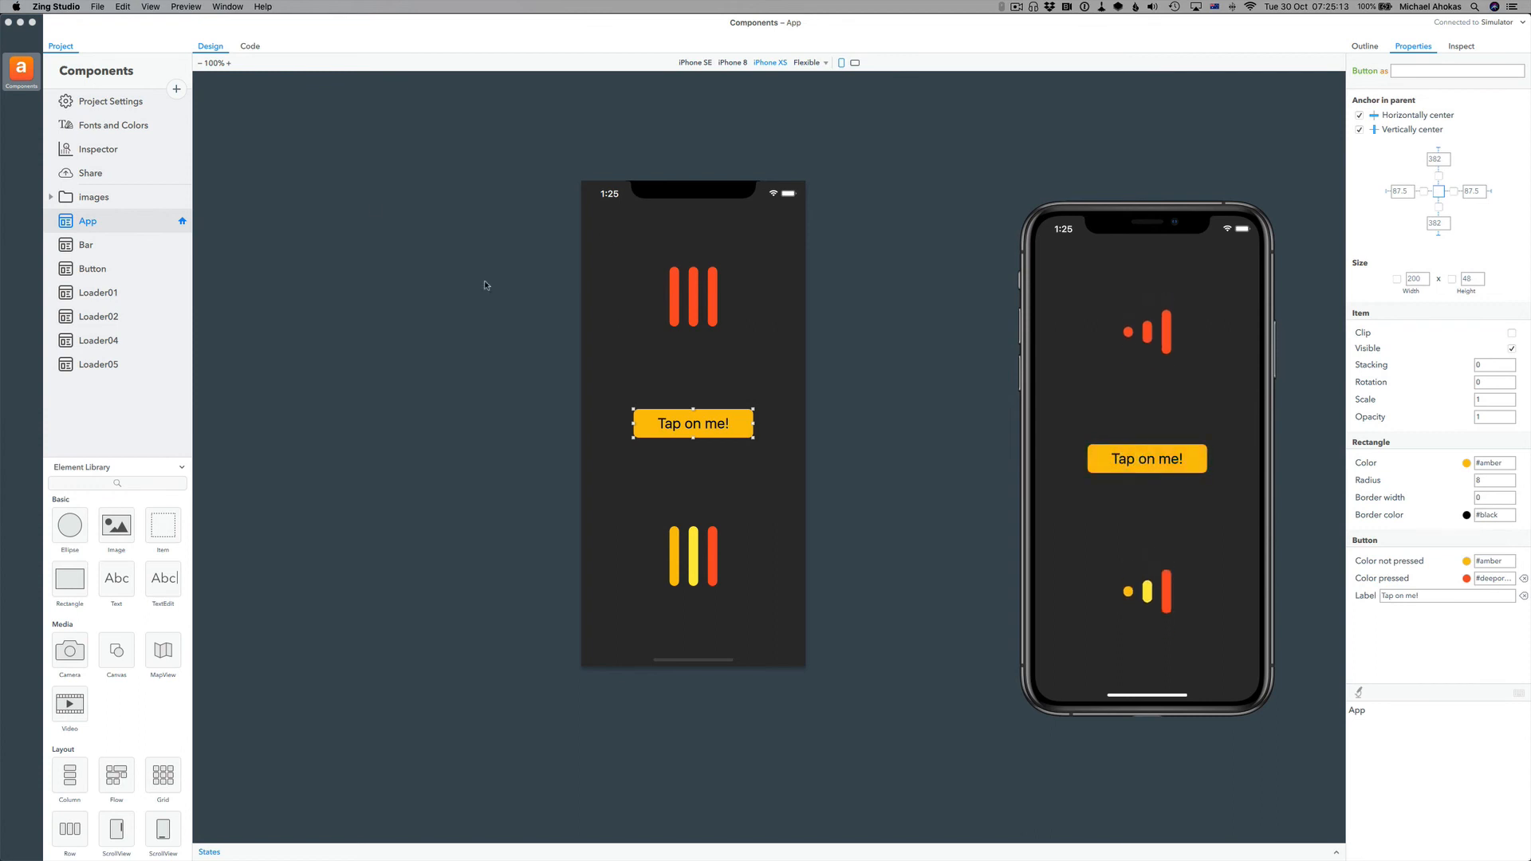
- In the Button component's code, expand the Gesture.Tap tapped(point) handler and make it assign root.label = "tapped"
click(106, 272)
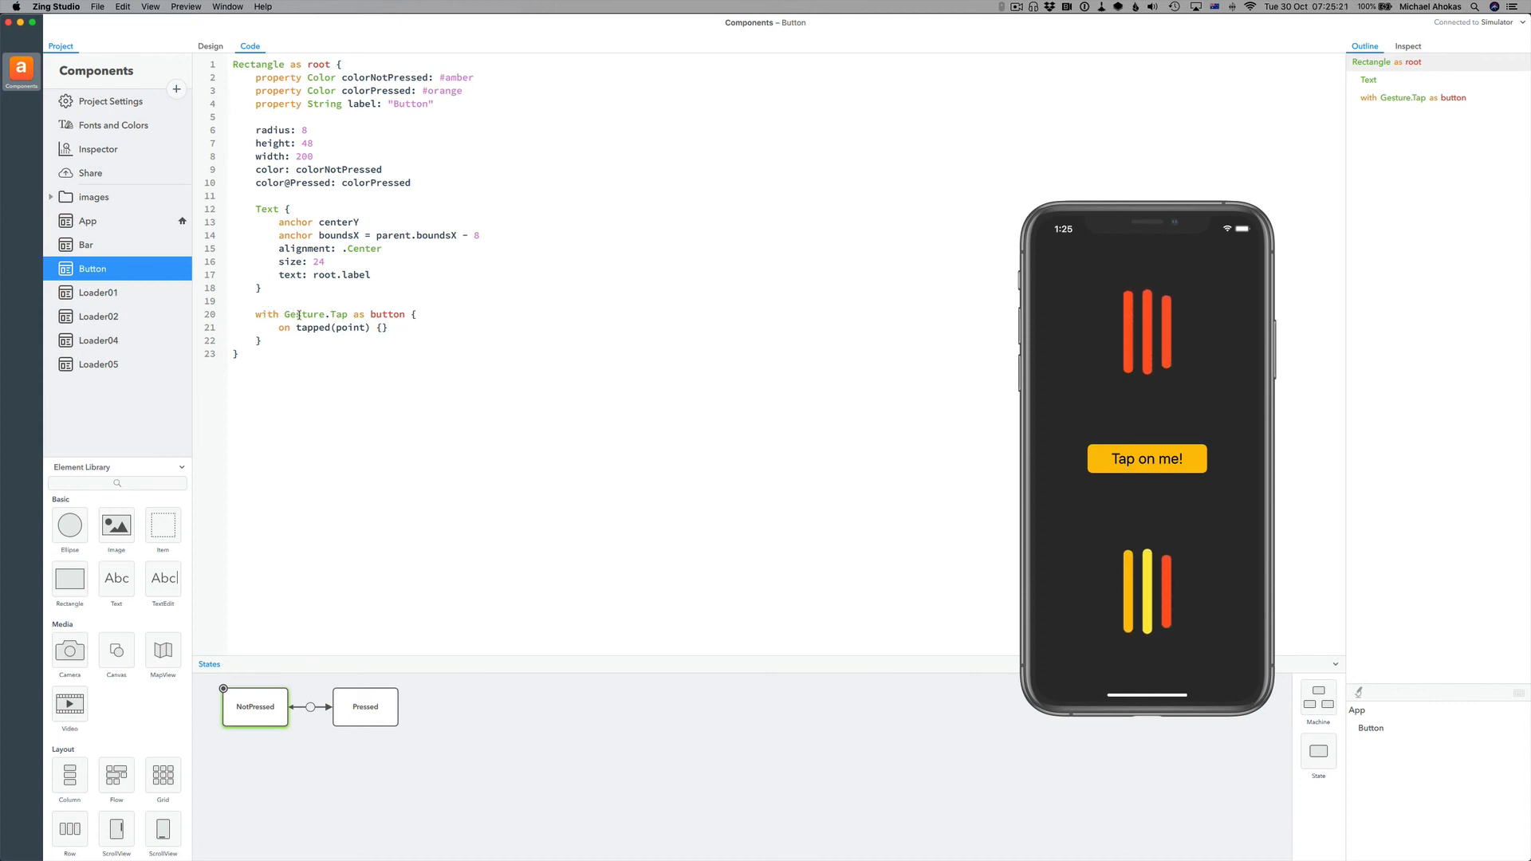
click(382, 327)
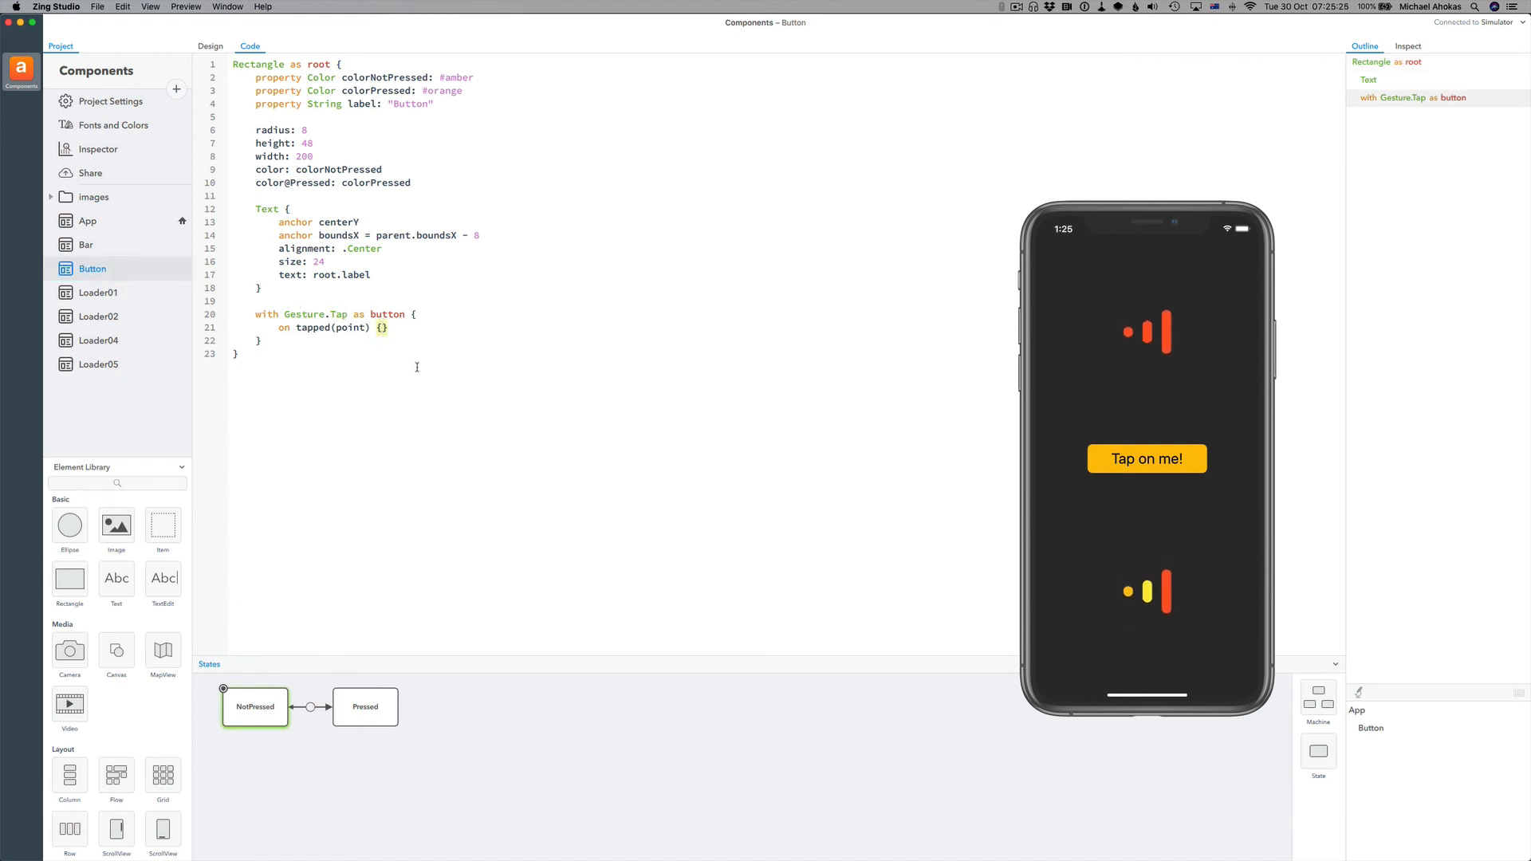
key(Return)
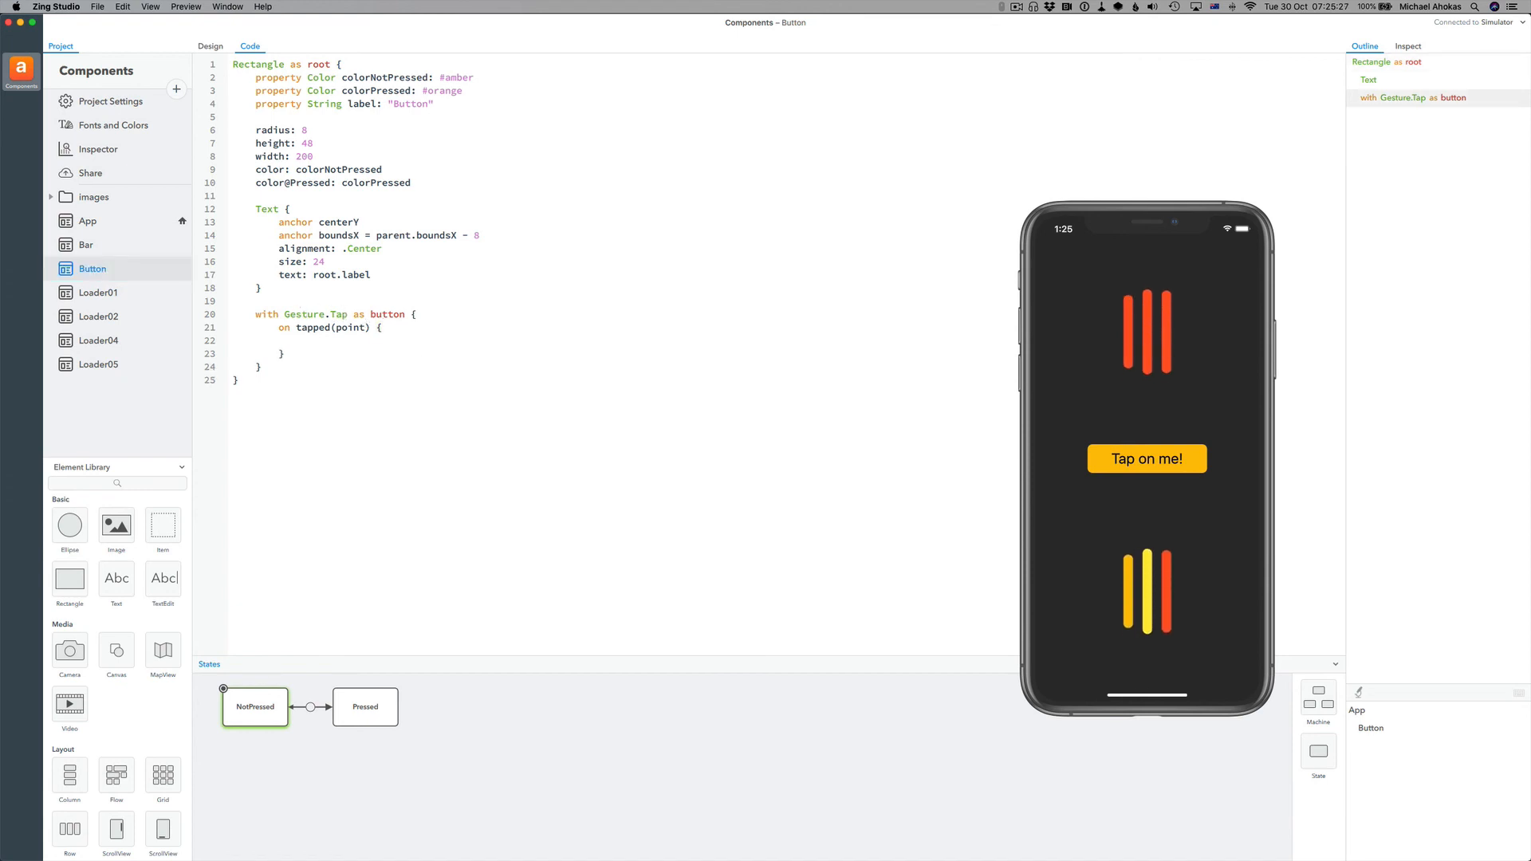
text(l)
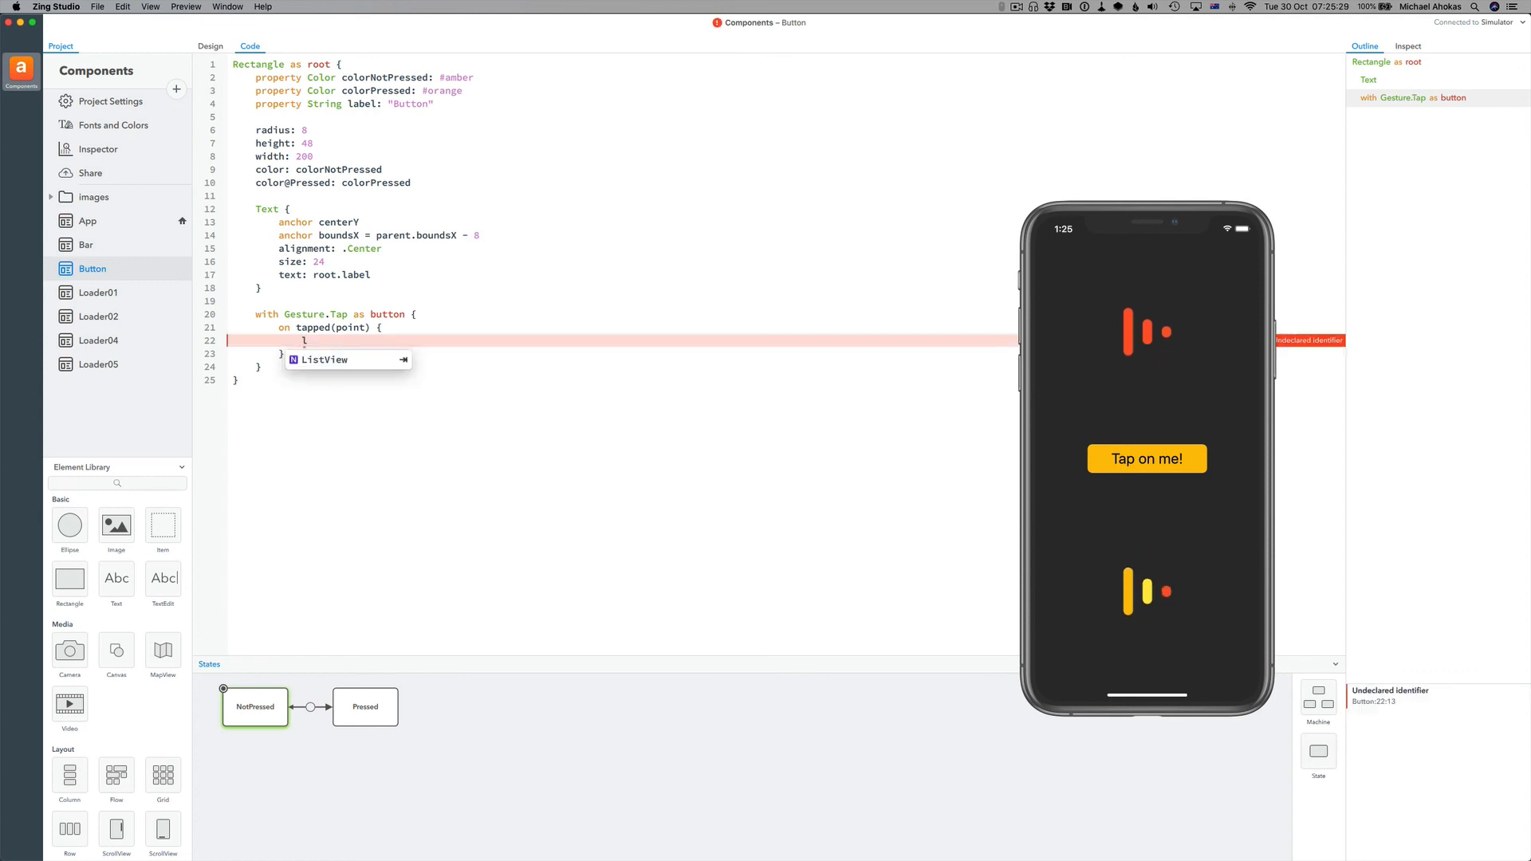
key(BackSpace)
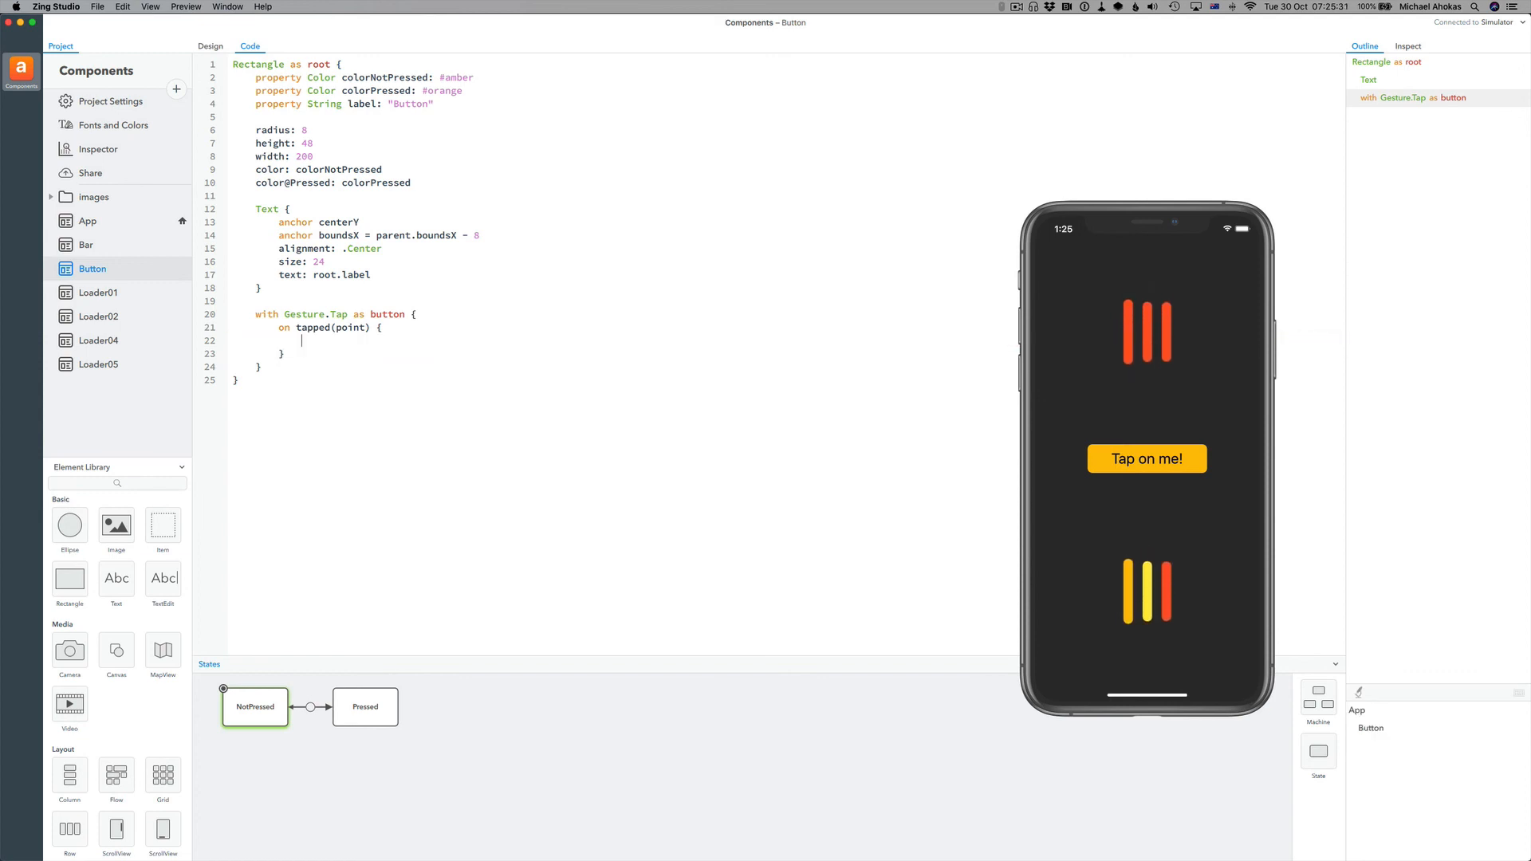
text(root.la)
key(Tab)
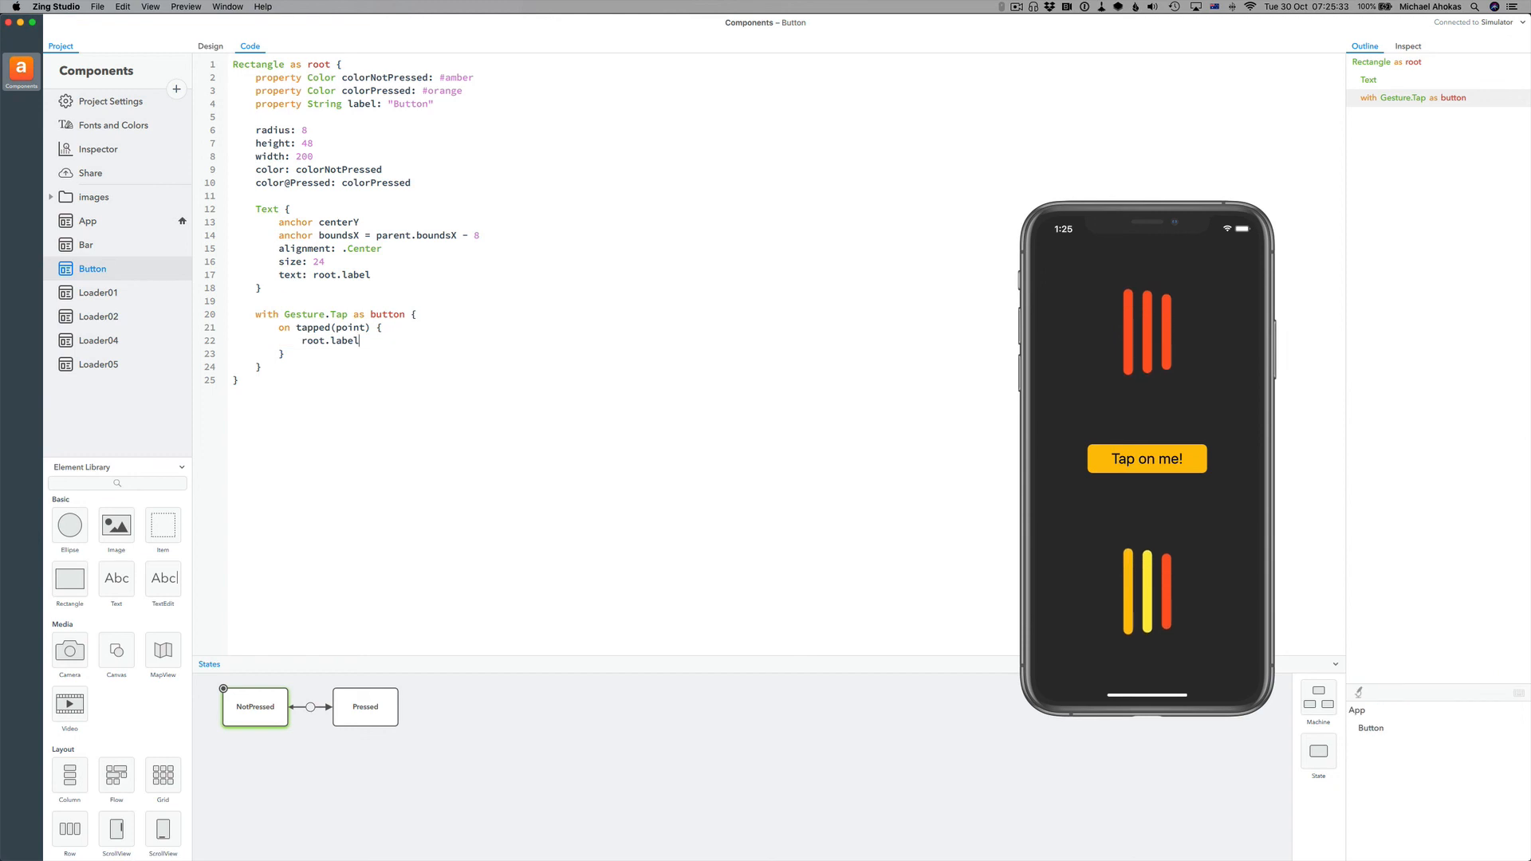
text(=)
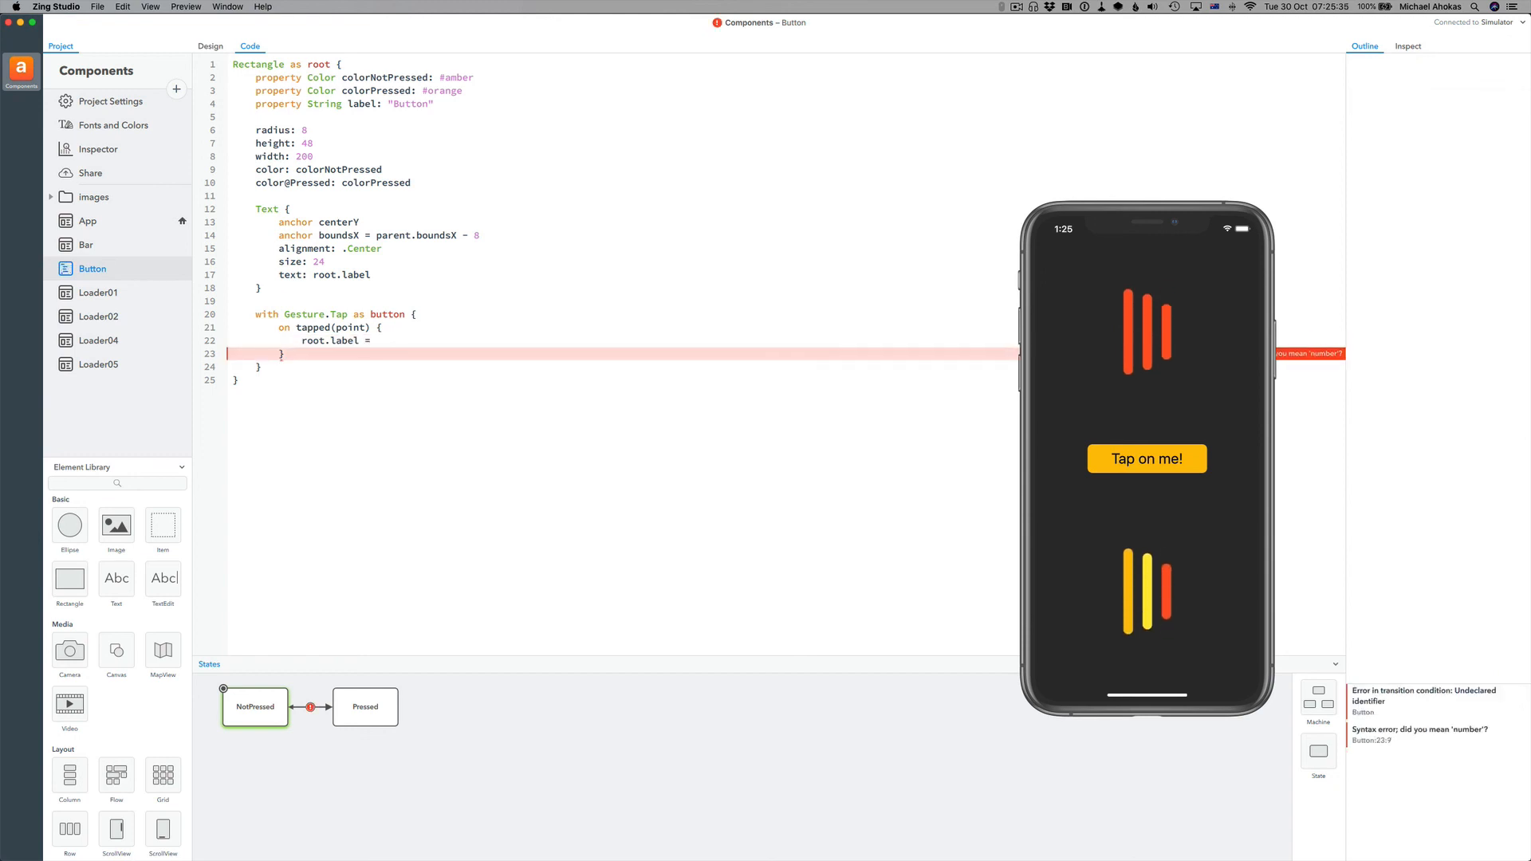
text( "tapped)
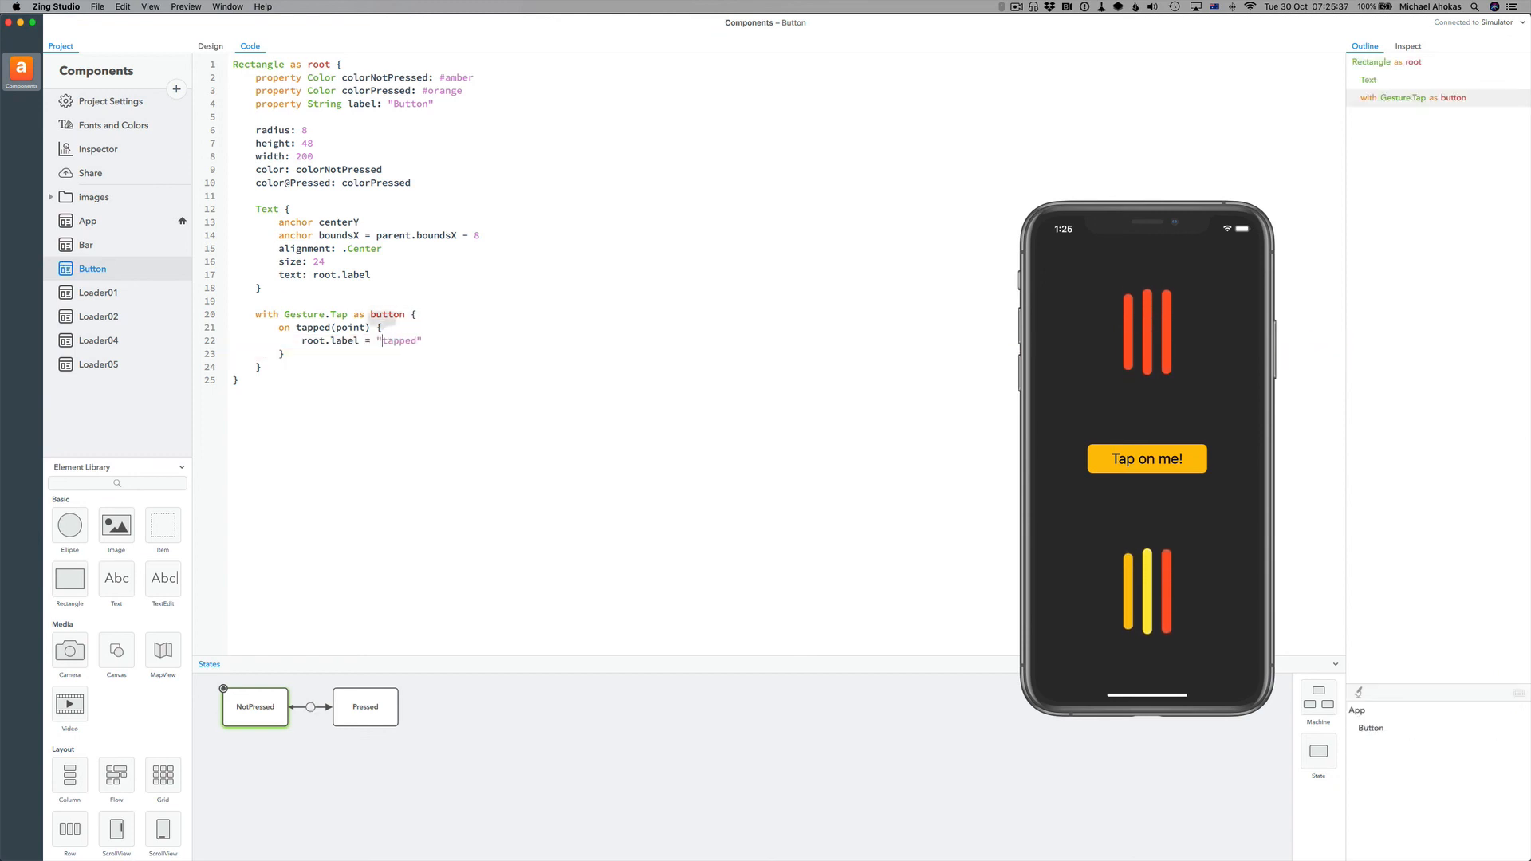
- Change the text assigned in the tapped handler to "Tapped!" and test it by tapping the button in the simulator
key(BackSpace)
text(T)
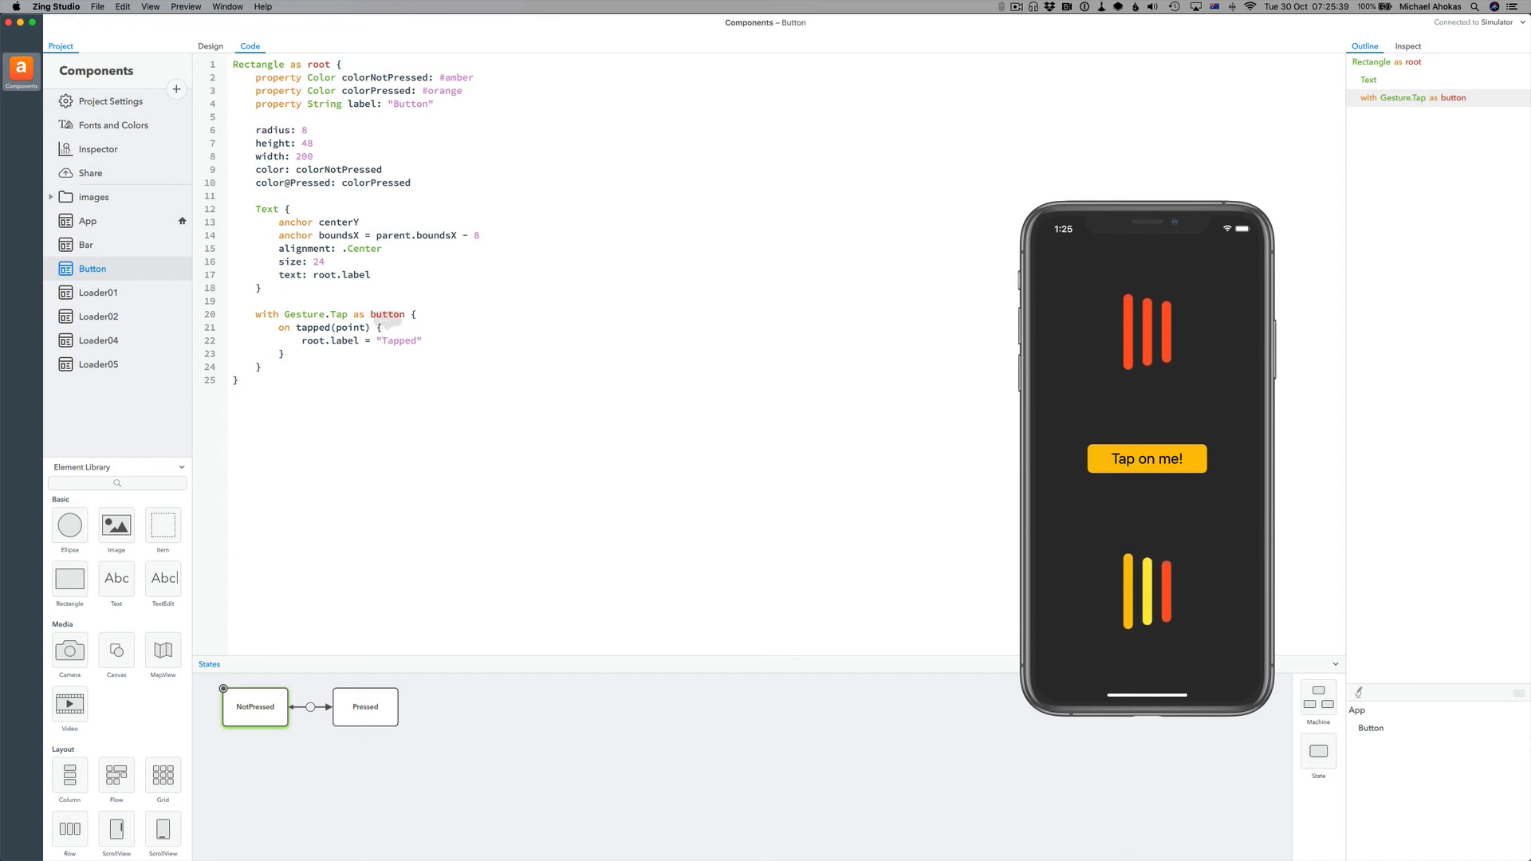
key(End)
text(!)
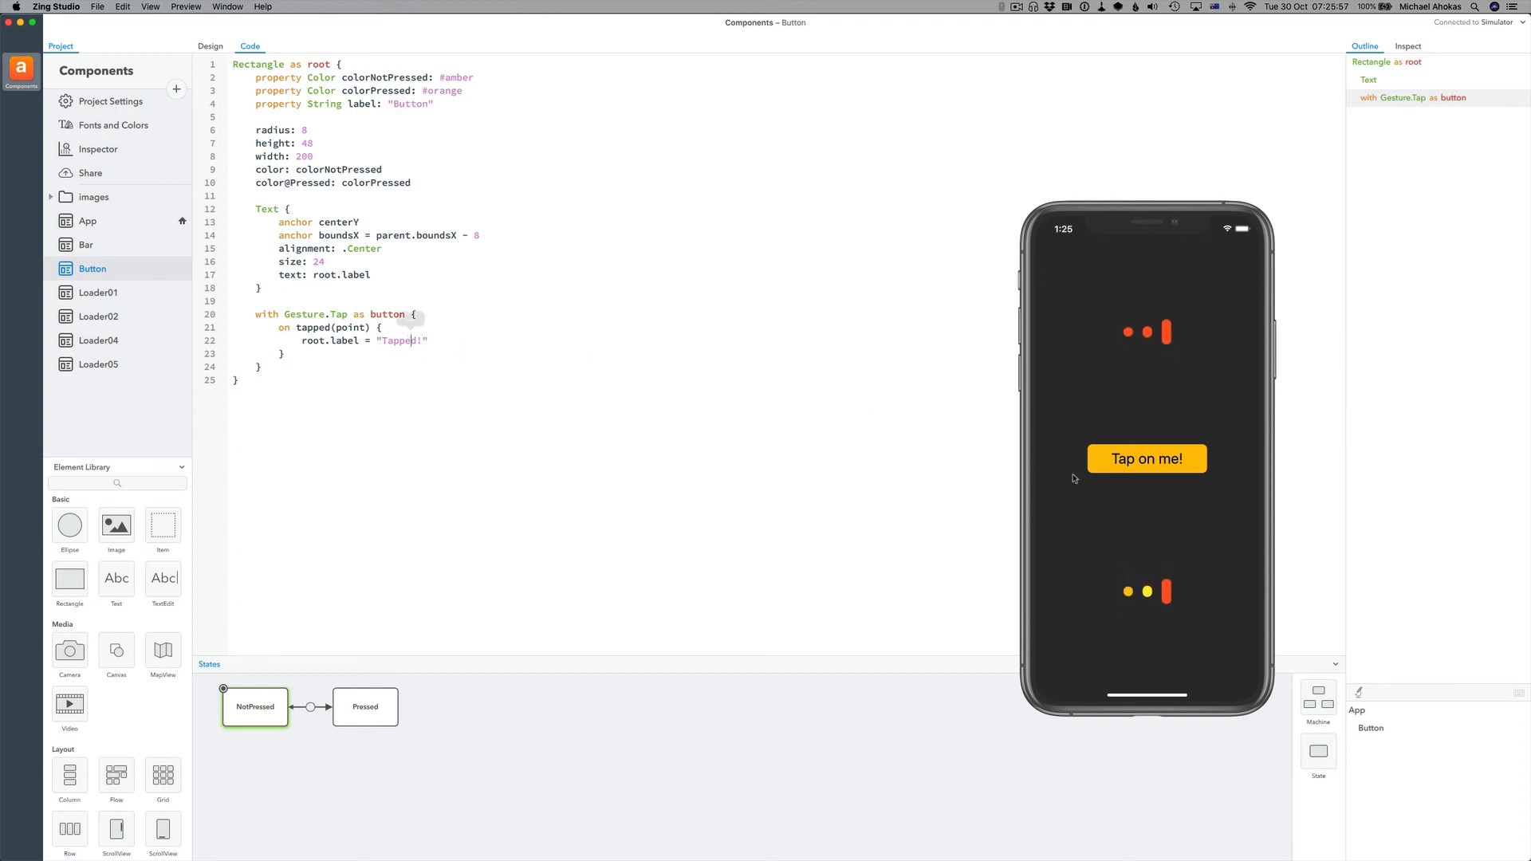
click(1166, 461)
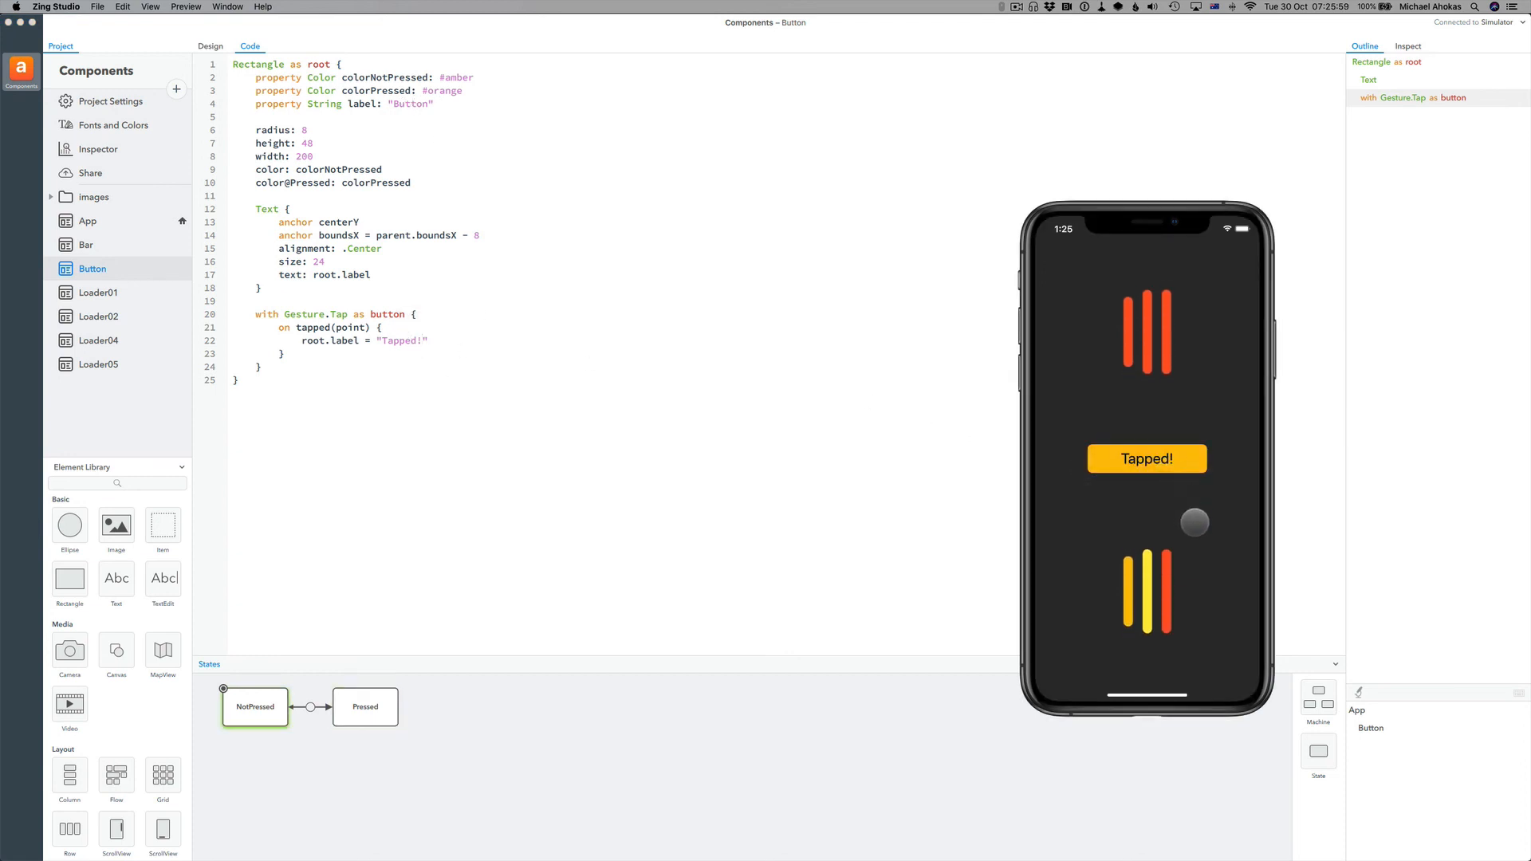